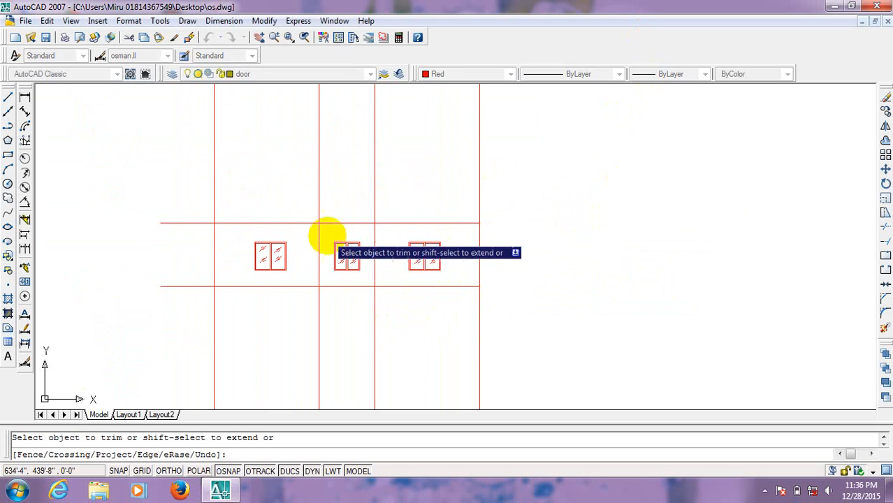
Step: Trim the line ends that overhang the outline of the three-bay elevation on its left, below it and above it
{"action": "left_click", "coordinate": [179, 223]}
{"action": "left_click", "coordinate": [175, 285]}
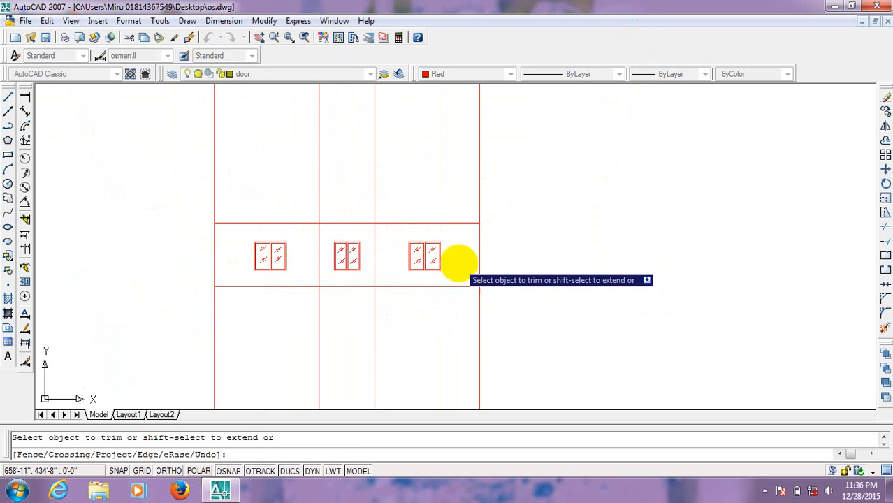
{"action": "left_click", "coordinate": [536, 300]}
{"action": "left_click", "coordinate": [255, 368]}
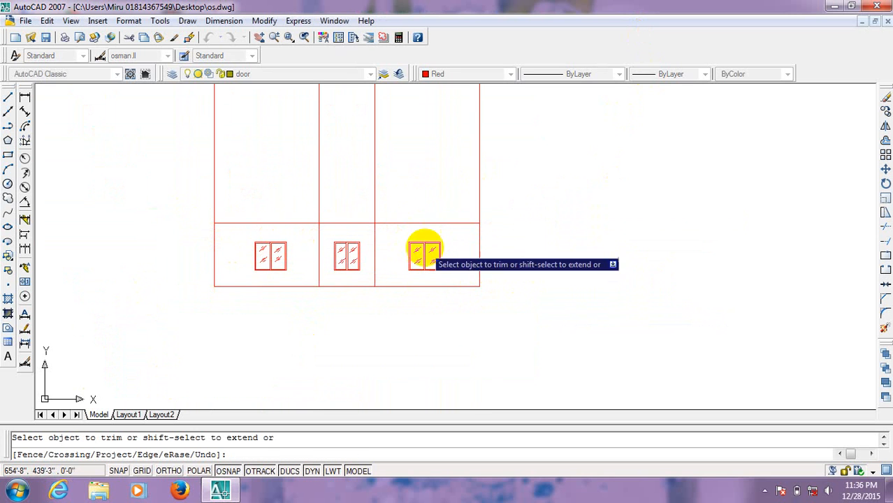
{"action": "left_click", "coordinate": [516, 175]}
{"action": "left_click", "coordinate": [161, 198]}
{"action": "right_click", "coordinate": [383, 184]}
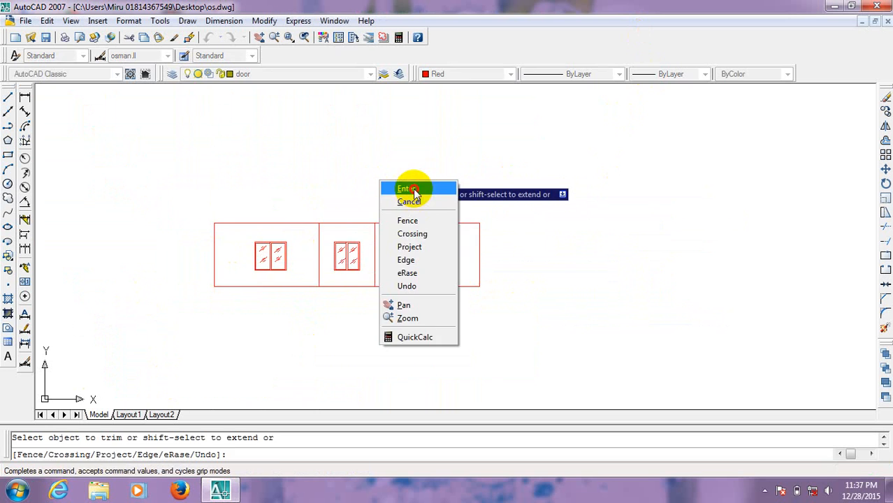
{"action": "left_click", "coordinate": [405, 188]}
Step: Move the whole three-bay elevation about 107' to the right into empty space, using its lower-left corner as base point
{"action": "scroll", "coordinate": [380, 225], "scroll_direction": "up", "scroll_amount": 3}
{"action": "left_click", "coordinate": [395, 229]}
{"action": "left_click", "coordinate": [370, 248]}
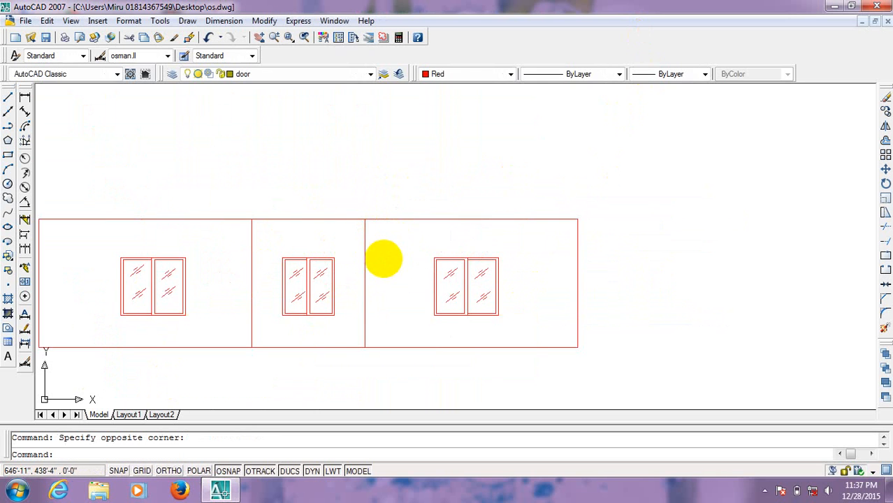
{"action": "scroll", "coordinate": [391, 250], "scroll_direction": "down", "scroll_amount": 2}
{"action": "left_click", "coordinate": [634, 209]}
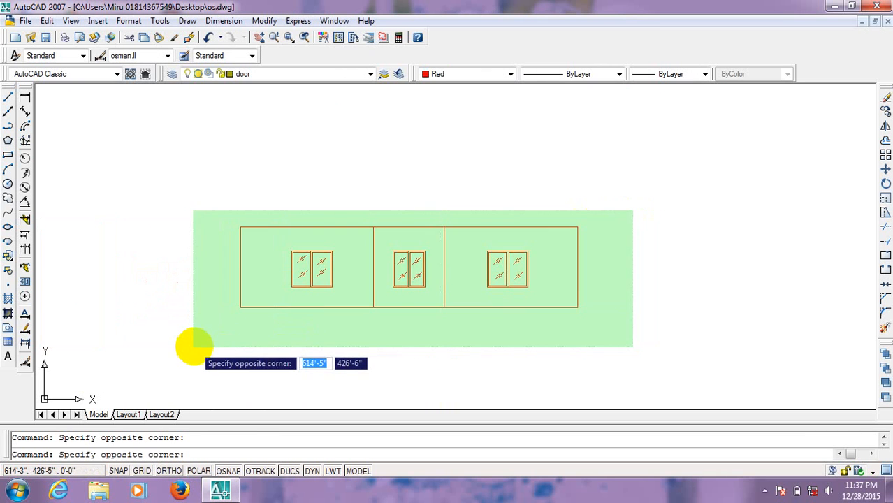
{"action": "left_click", "coordinate": [192, 347]}
{"action": "type", "text": "m"}
{"action": "key", "text": "Return"}
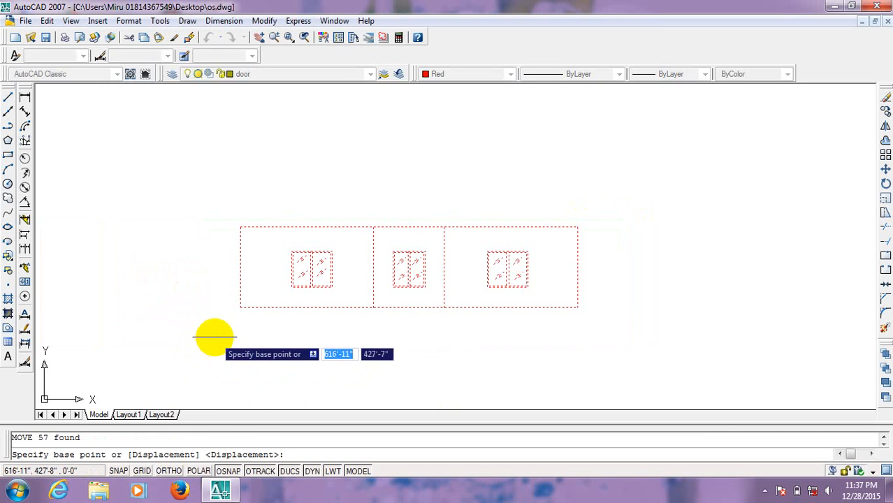
{"action": "left_click", "coordinate": [239, 307]}
{"action": "scroll", "coordinate": [309, 304], "scroll_direction": "down", "scroll_amount": 5}
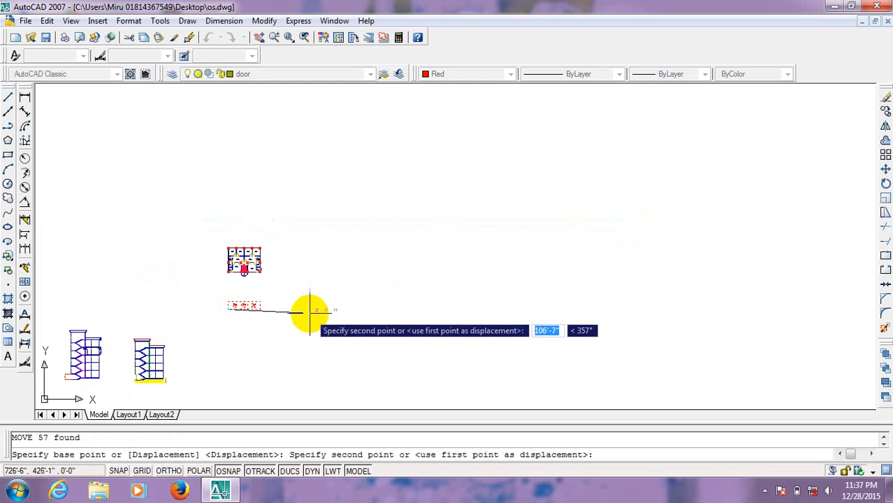
{"action": "left_click", "coordinate": [312, 312]}
Step: Move the middle bay's window straight up by its own height, from its lower-left corner to its upper-left corner
{"action": "scroll", "coordinate": [312, 311], "scroll_direction": "up", "scroll_amount": 4}
{"action": "scroll", "coordinate": [311, 312], "scroll_direction": "up", "scroll_amount": 5}
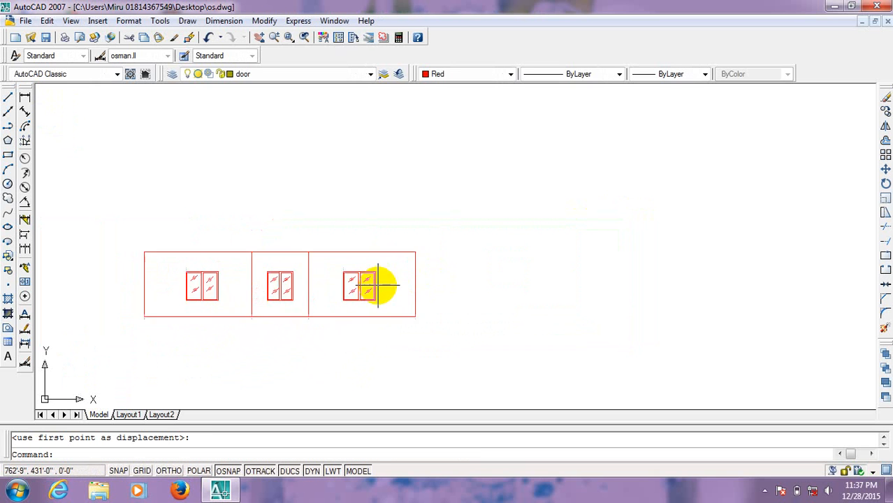
{"action": "left_click", "coordinate": [571, 194]}
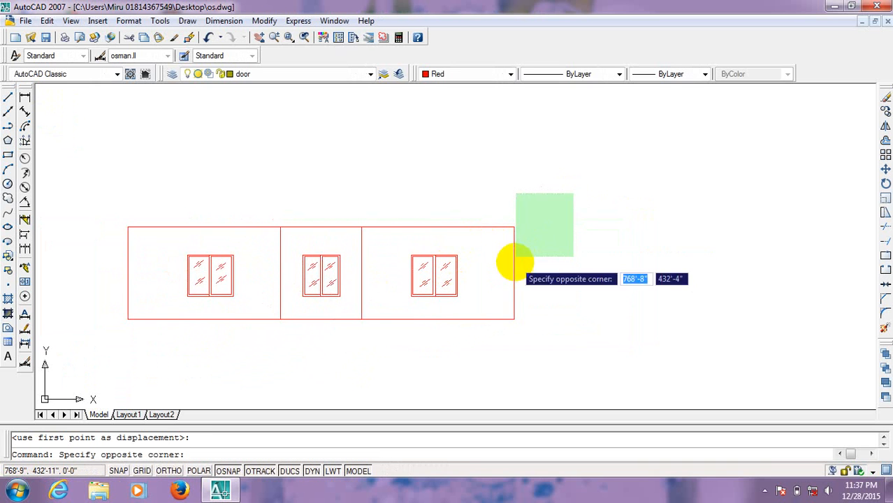
{"action": "left_click", "coordinate": [512, 255]}
{"action": "scroll", "coordinate": [361, 253], "scroll_direction": "up", "scroll_amount": 2}
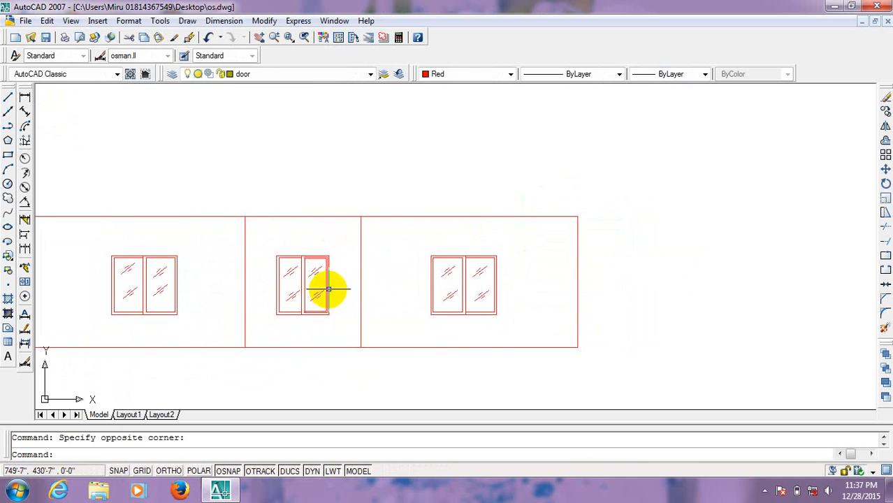
{"action": "middle_click_drag", "start_coordinate": [328, 289], "coordinate": [398, 287]}
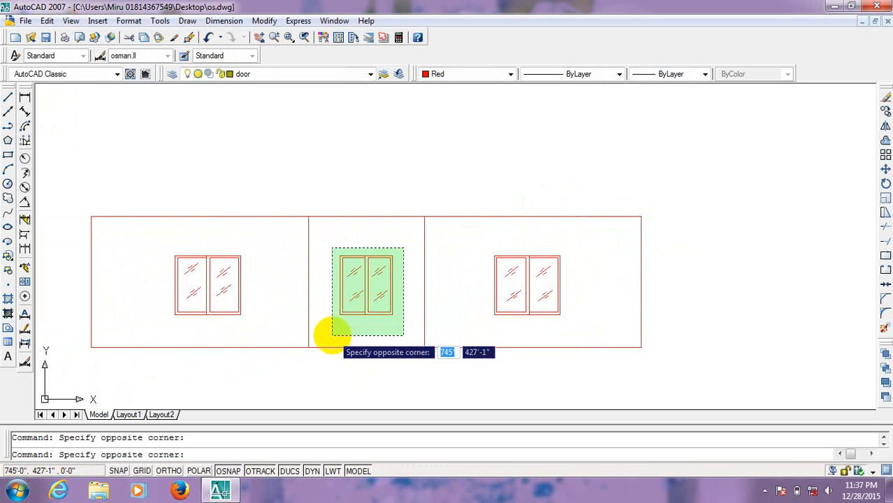
{"action": "left_click", "coordinate": [332, 335]}
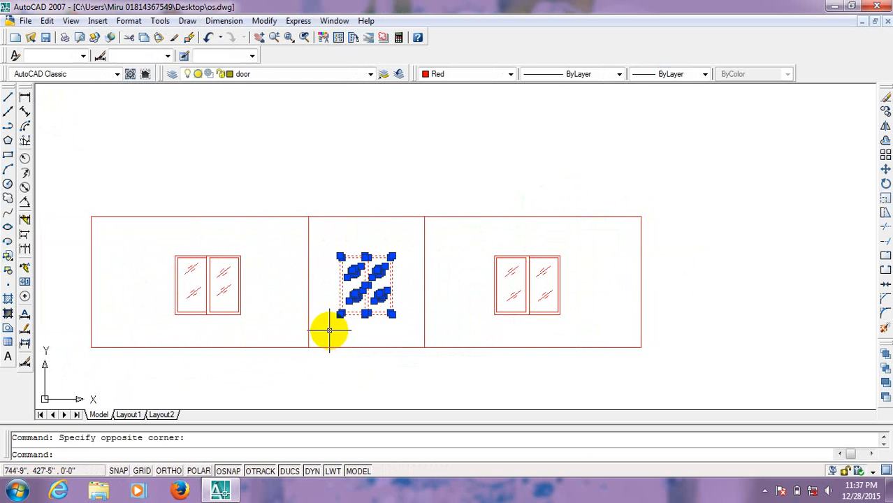
{"action": "type", "text": "m"}
{"action": "key", "text": "Return"}
{"action": "scroll", "coordinate": [329, 325], "scroll_direction": "up", "scroll_amount": 2}
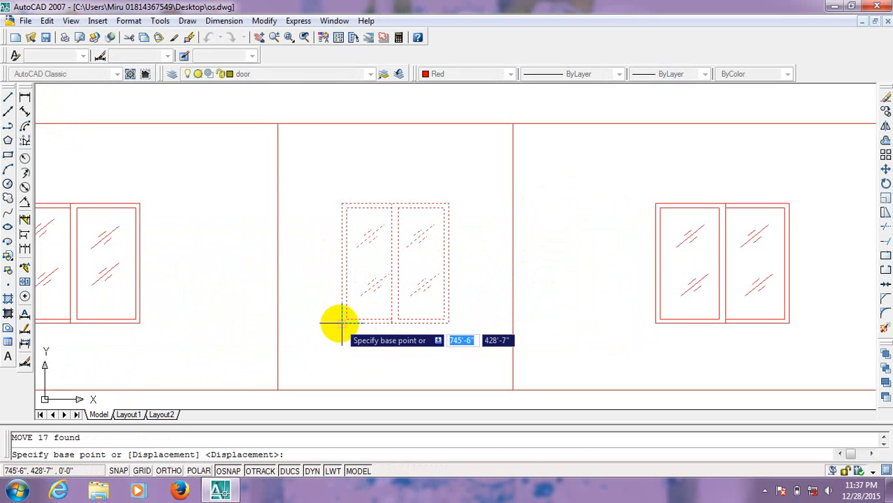
{"action": "left_click", "coordinate": [342, 323]}
{"action": "left_click", "coordinate": [389, 201]}
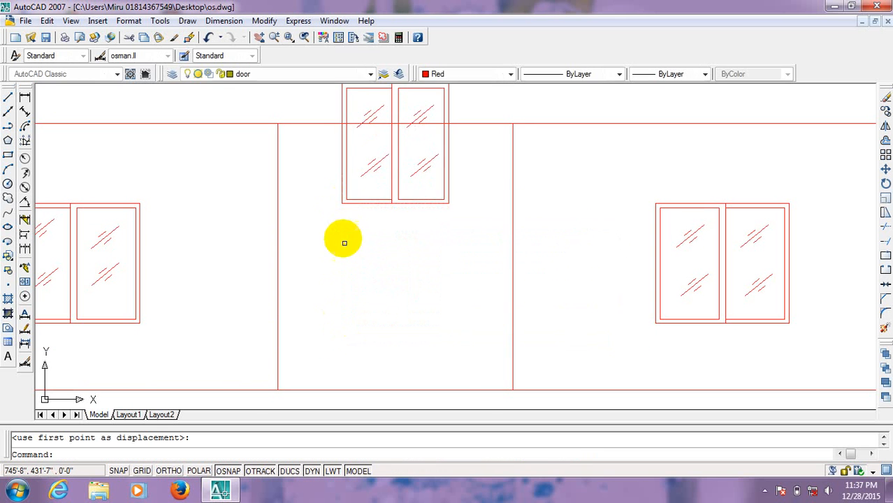
Step: Move the middle window a further 2' straight up with Ortho on
{"action": "middle_click_drag", "start_coordinate": [344, 242], "coordinate": [321, 312]}
{"action": "left_click", "coordinate": [445, 136]}
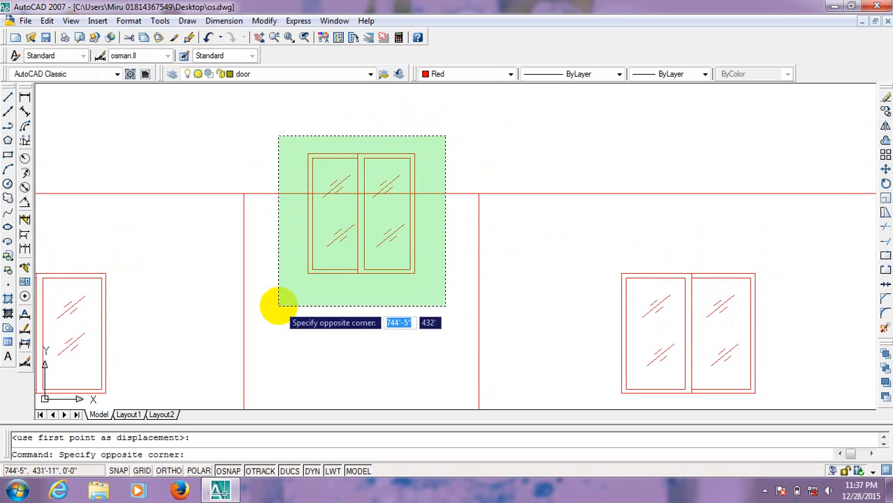
{"action": "left_click", "coordinate": [279, 307]}
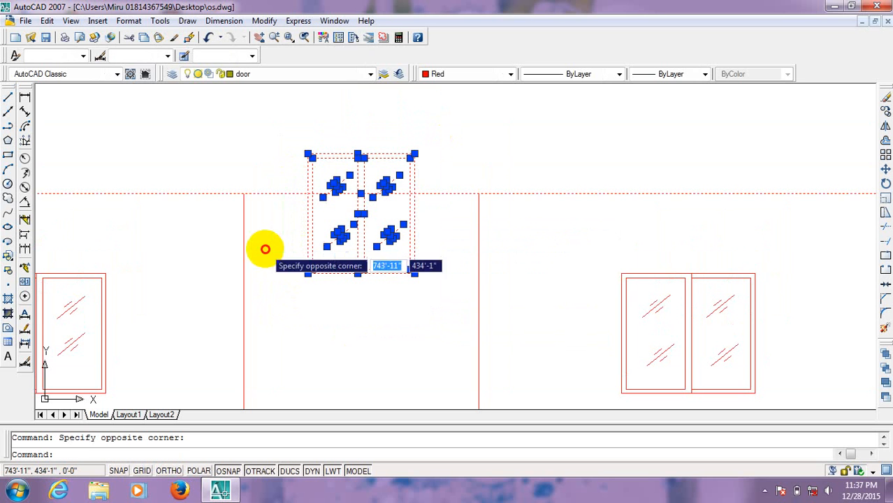
{"action": "type", "text": "m"}
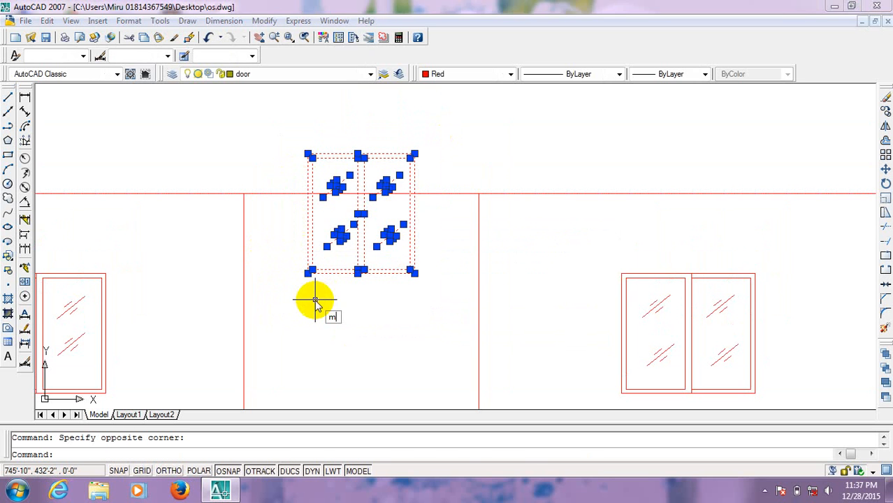
{"action": "key", "text": "Return"}
{"action": "left_click", "coordinate": [312, 302]}
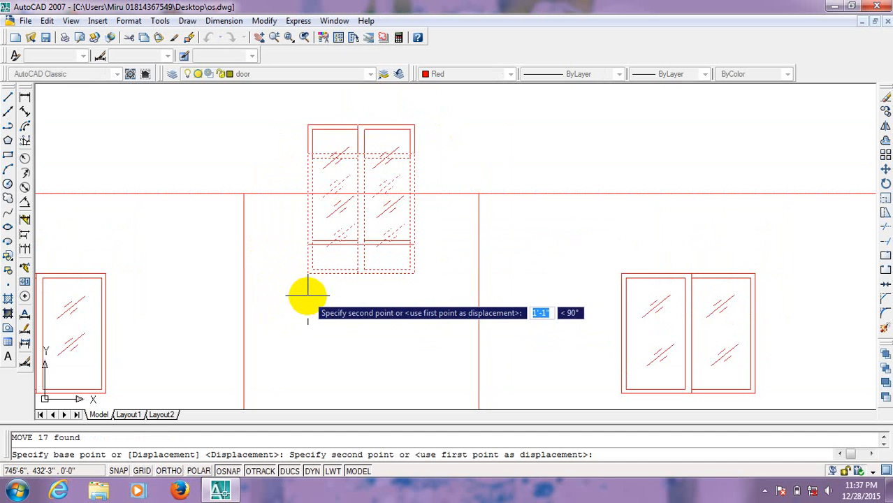
{"action": "key", "text": "F8"}
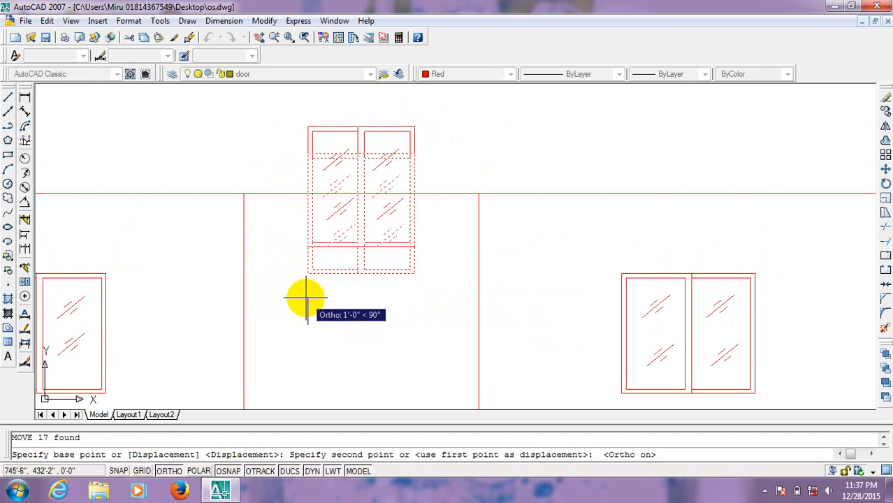
{"action": "type", "text": "2"}
{"action": "key", "text": "Return"}
{"action": "scroll", "coordinate": [329, 286], "scroll_direction": "down", "scroll_amount": 3}
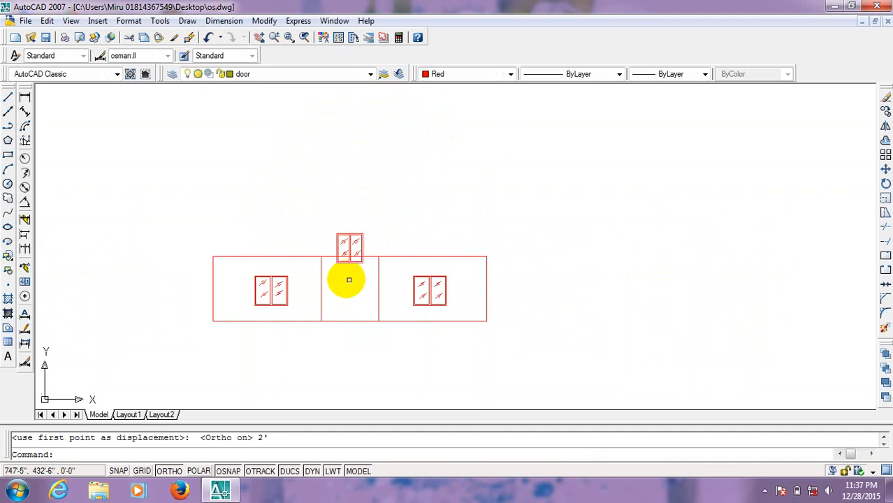
Step: Trim the elevation's top line where it crosses the middle window, including the short pieces inside the window frame
{"action": "middle_click_drag", "start_coordinate": [348, 279], "coordinate": [309, 315]}
{"action": "scroll", "coordinate": [316, 294], "scroll_direction": "up", "scroll_amount": 4}
{"action": "scroll", "coordinate": [316, 294], "scroll_direction": "up", "scroll_amount": 2}
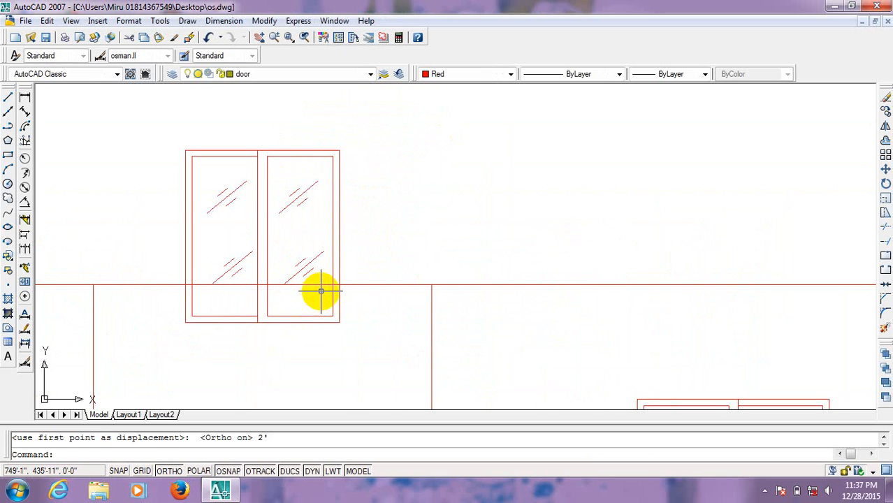
{"action": "key", "text": "Return"}
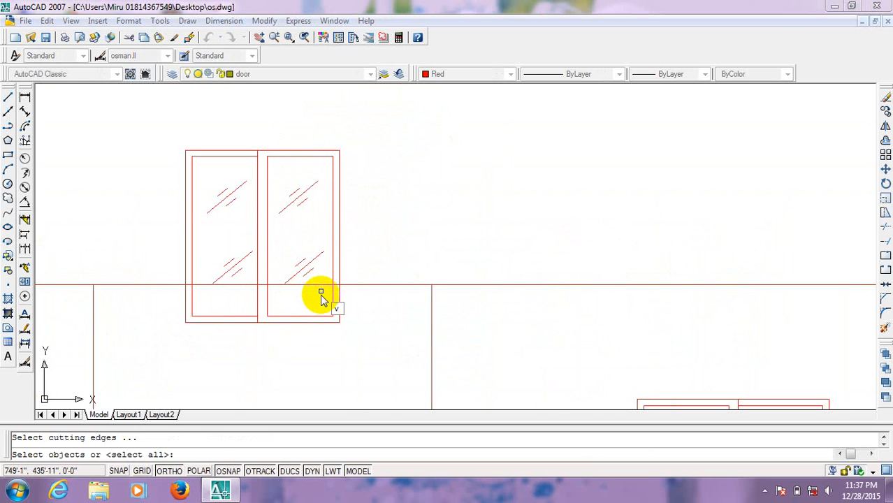
{"action": "key", "text": "Escape"}
{"action": "key", "text": "Return"}
{"action": "key", "text": "Return"}
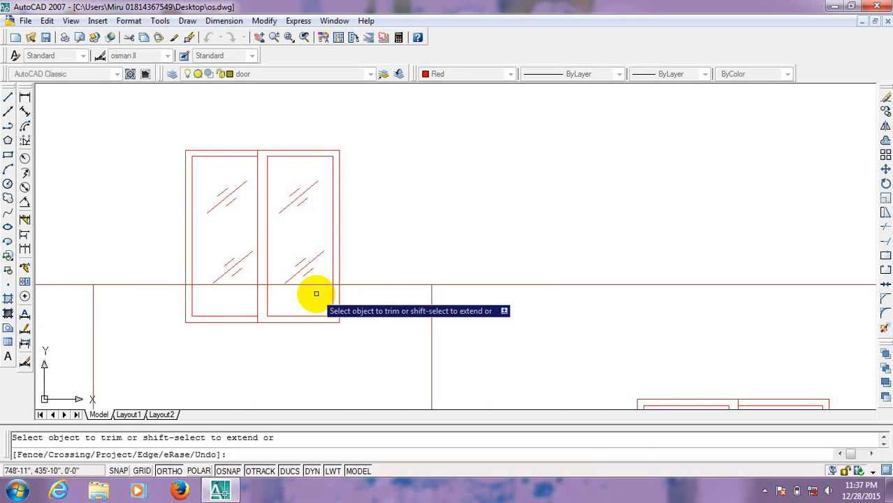
{"action": "scroll", "coordinate": [265, 285], "scroll_direction": "up", "scroll_amount": 2}
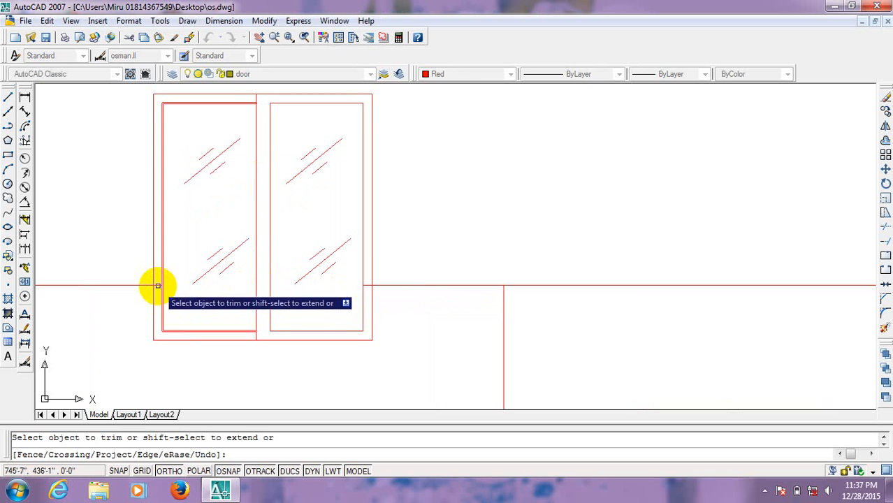
{"action": "scroll", "coordinate": [157, 285], "scroll_direction": "up", "scroll_amount": 2}
{"action": "scroll", "coordinate": [229, 295], "scroll_direction": "down", "scroll_amount": 3}
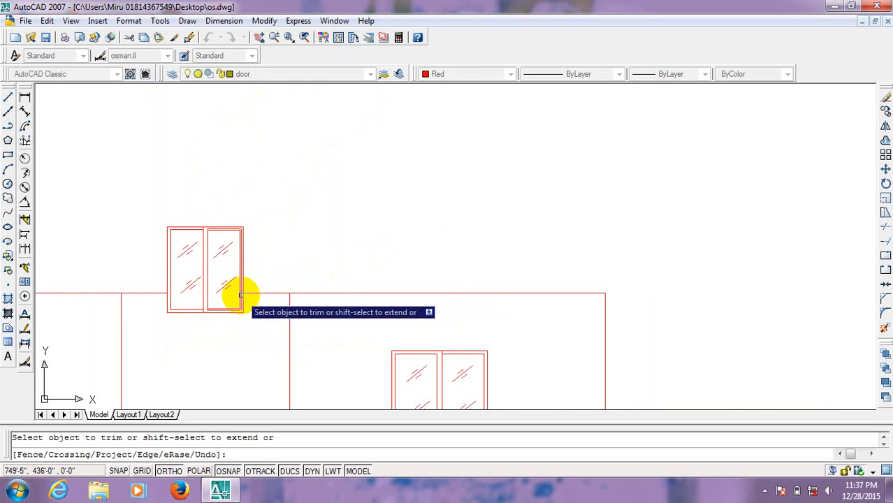
{"action": "scroll", "coordinate": [235, 293], "scroll_direction": "up", "scroll_amount": 2}
{"action": "scroll", "coordinate": [241, 295], "scroll_direction": "up", "scroll_amount": 2}
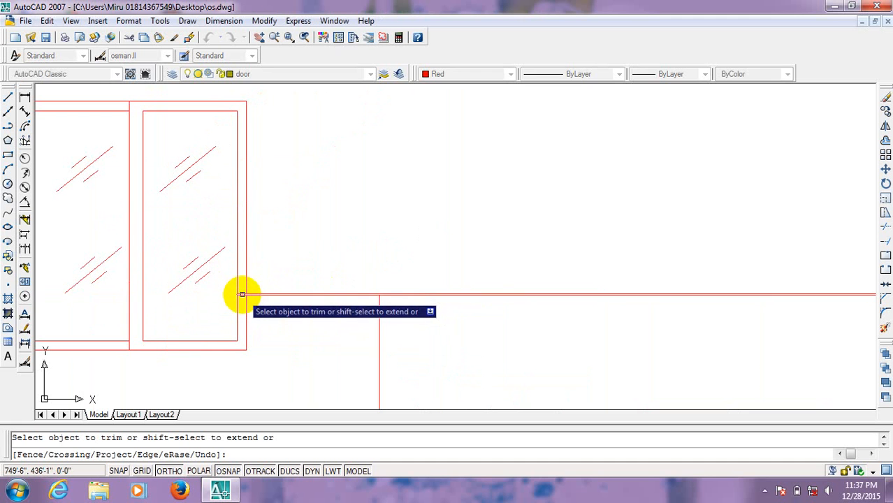
{"action": "scroll", "coordinate": [269, 283], "scroll_direction": "down", "scroll_amount": 3}
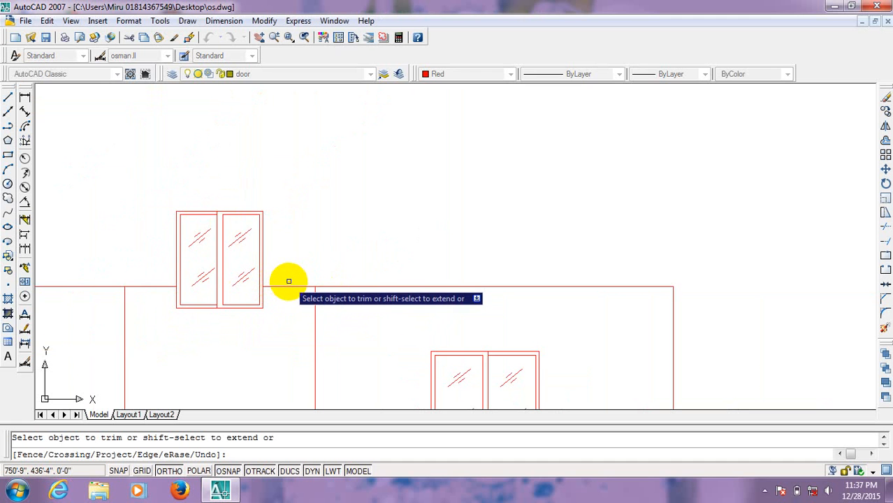
{"action": "scroll", "coordinate": [289, 281], "scroll_direction": "down", "scroll_amount": 2}
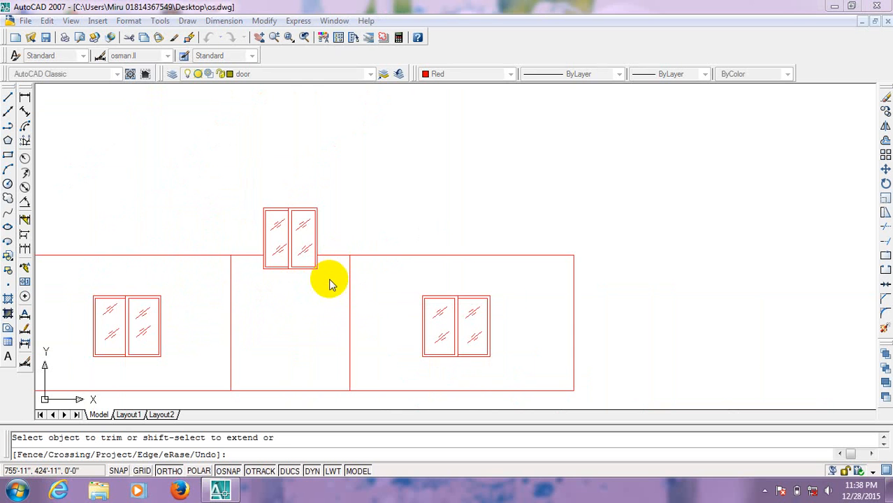
Step: Trim away the remaining top line of the middle bay on both sides of the raised window
{"action": "scroll", "coordinate": [343, 245], "scroll_direction": "up", "scroll_amount": 2}
{"action": "left_click", "coordinate": [340, 241]}
{"action": "left_click", "coordinate": [304, 299]}
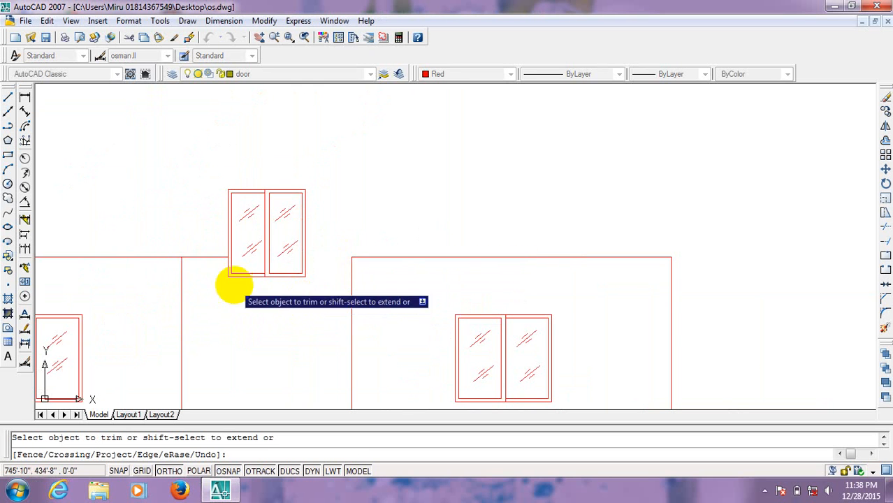
{"action": "left_click", "coordinate": [234, 285]}
{"action": "left_click", "coordinate": [209, 247]}
{"action": "right_click", "coordinate": [213, 193]}
{"action": "left_click", "coordinate": [223, 196]}
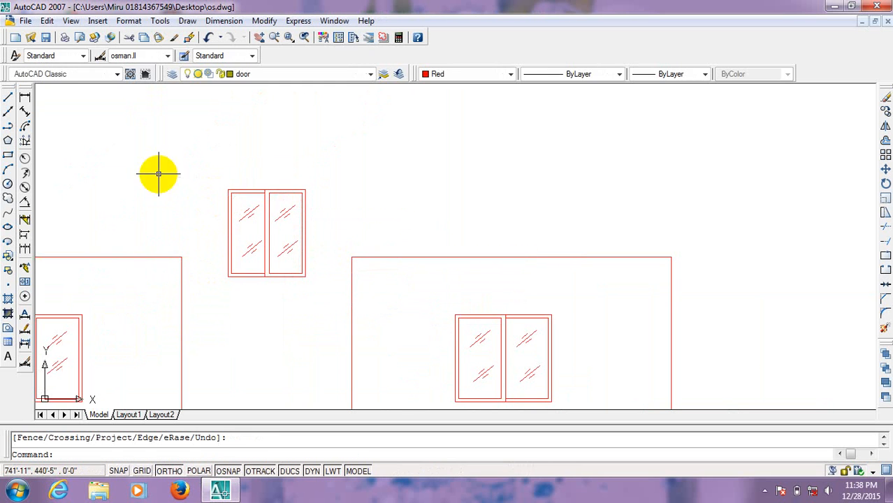
Step: Draw a line along the base of the middle bay between the lower ends of its two side walls
{"action": "scroll", "coordinate": [231, 279], "scroll_direction": "down", "scroll_amount": 4}
{"action": "scroll", "coordinate": [235, 263], "scroll_direction": "up", "scroll_amount": 1}
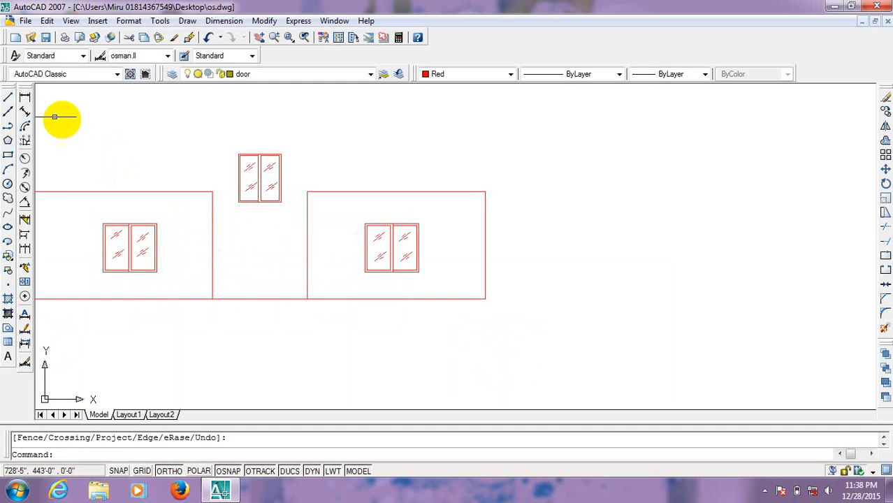
{"action": "left_click", "coordinate": [8, 97]}
{"action": "scroll", "coordinate": [195, 293], "scroll_direction": "up", "scroll_amount": 2}
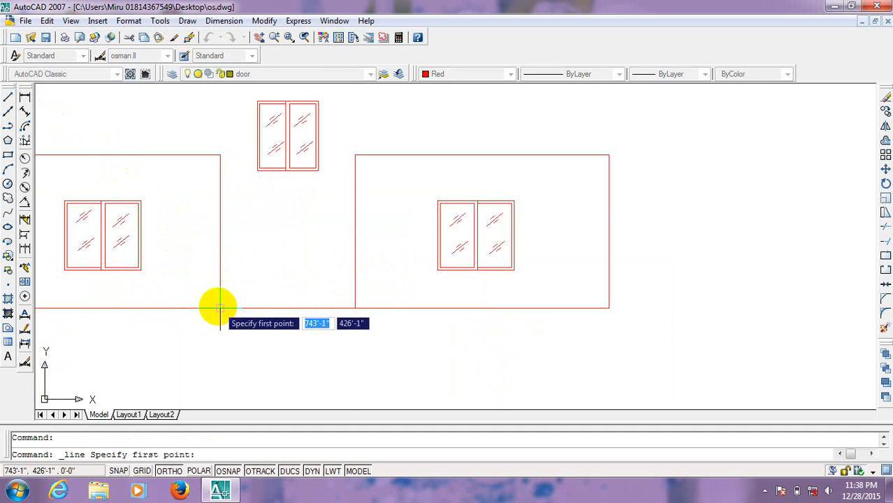
{"action": "left_click", "coordinate": [220, 307]}
{"action": "left_click", "coordinate": [355, 307]}
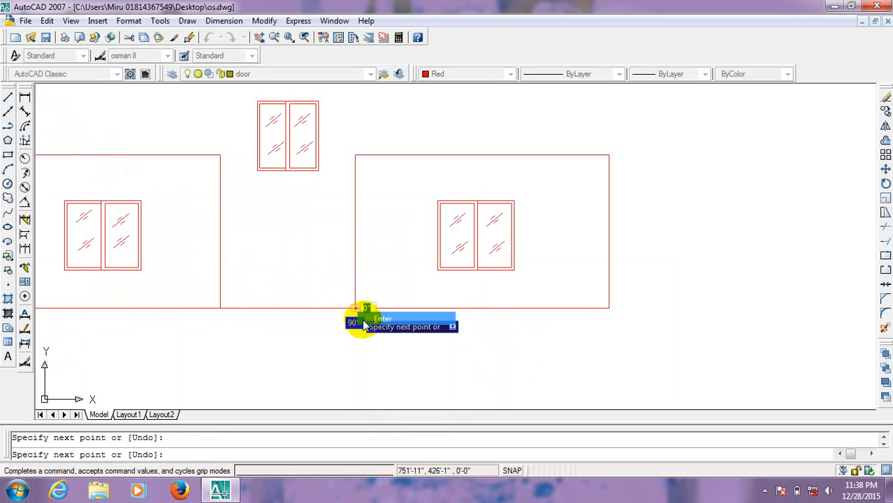
{"action": "key", "text": "Return"}
{"action": "type", "text": "m"}
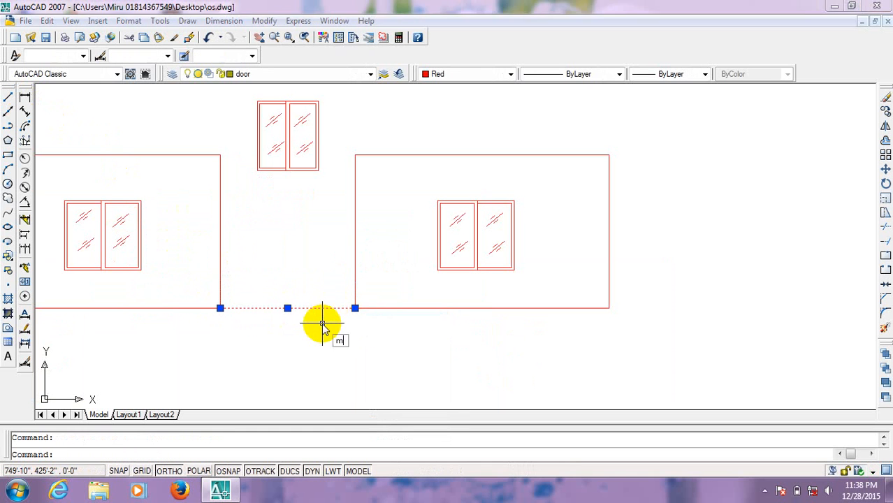
{"action": "key", "text": "Return"}
{"action": "left_click", "coordinate": [304, 271]}
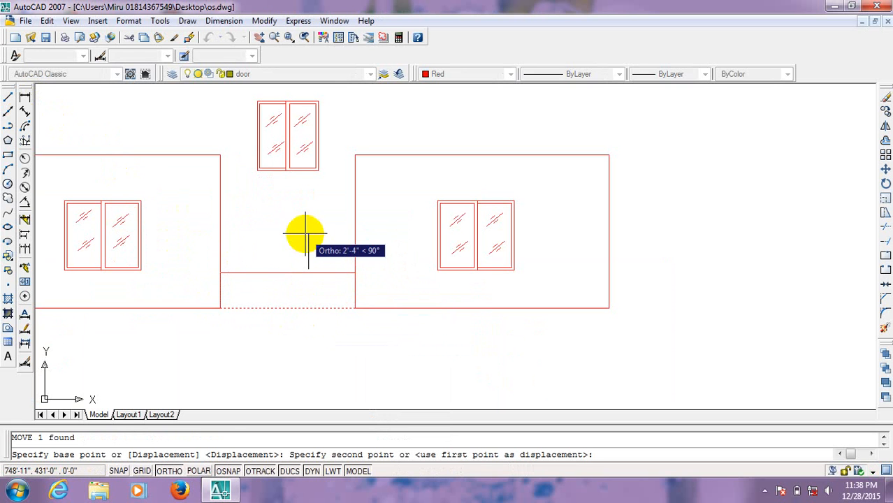
{"action": "key", "text": "Escape"}
Step: Offset the middle bay's base line 10' upward to redraw the bay's line at the height of the side bays' tops
{"action": "type", "text": "o"}
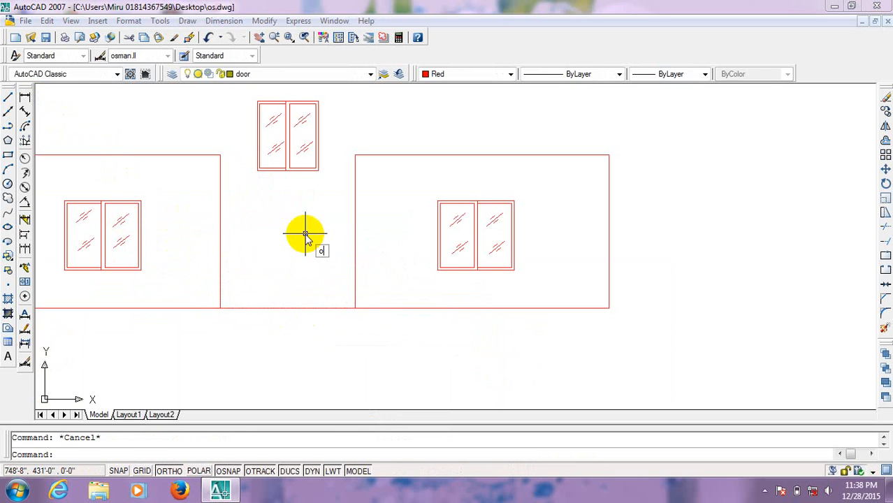
{"action": "key", "text": "Return"}
{"action": "type", "text": "10"}
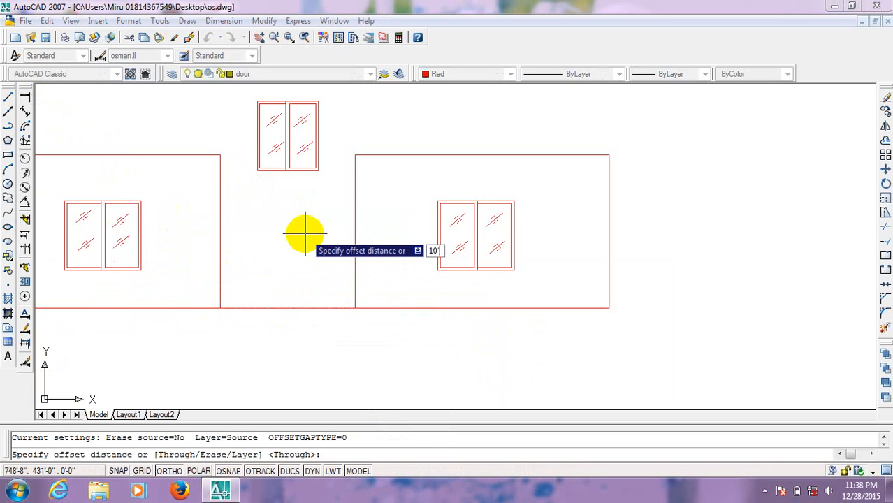
{"action": "type", "text": "'"}
{"action": "key", "text": "Return"}
{"action": "left_click", "coordinate": [315, 307]}
{"action": "left_click", "coordinate": [323, 244]}
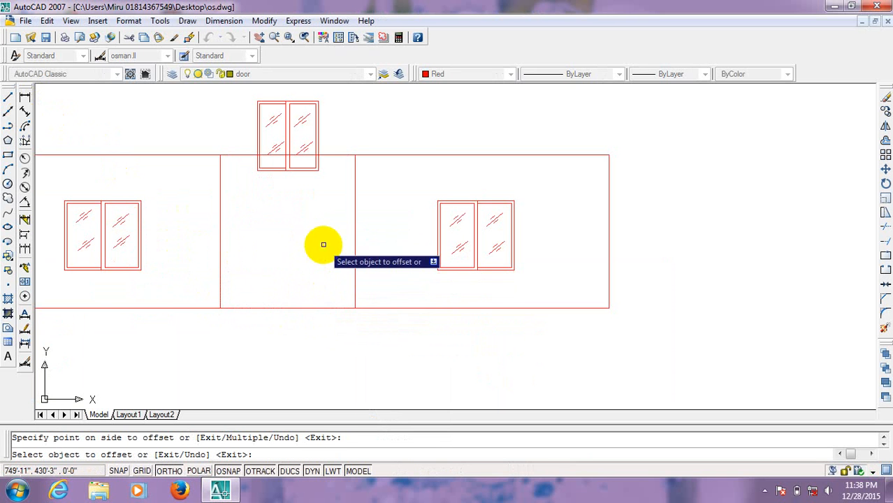
{"action": "middle_click_drag", "start_coordinate": [333, 212], "coordinate": [325, 307]}
{"action": "scroll", "coordinate": [318, 303], "scroll_direction": "down", "scroll_amount": 2}
{"action": "right_click", "coordinate": [326, 206]}
{"action": "left_click", "coordinate": [341, 213]}
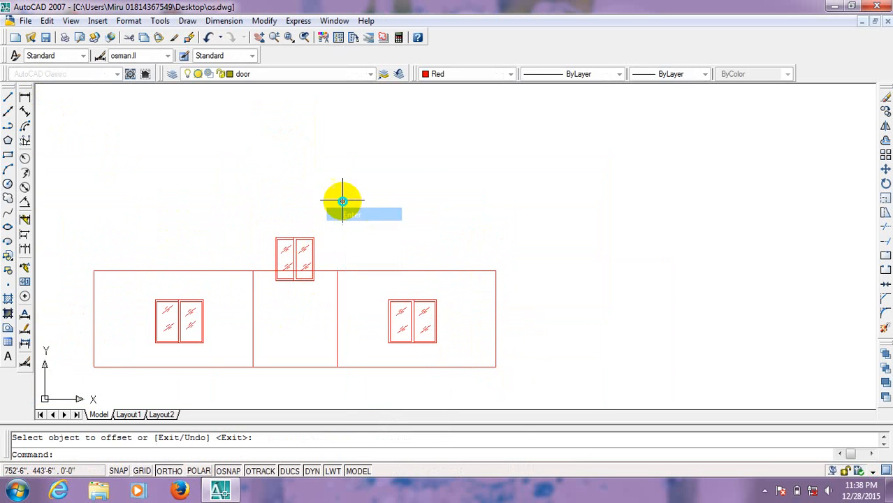
Step: Offset the middle bay's upper line 5' further upward above the raised window and erase the source line behind the window
{"action": "right_click", "coordinate": [342, 201]}
{"action": "left_click", "coordinate": [360, 209]}
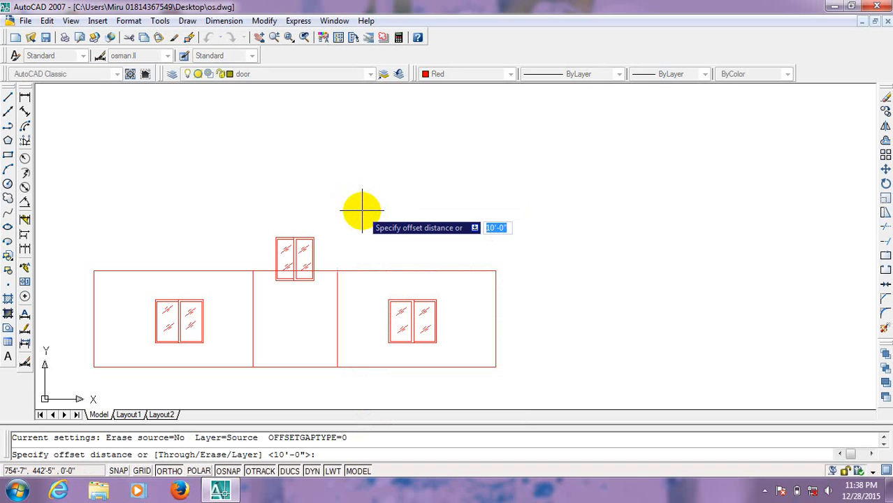
{"action": "type", "text": "5"}
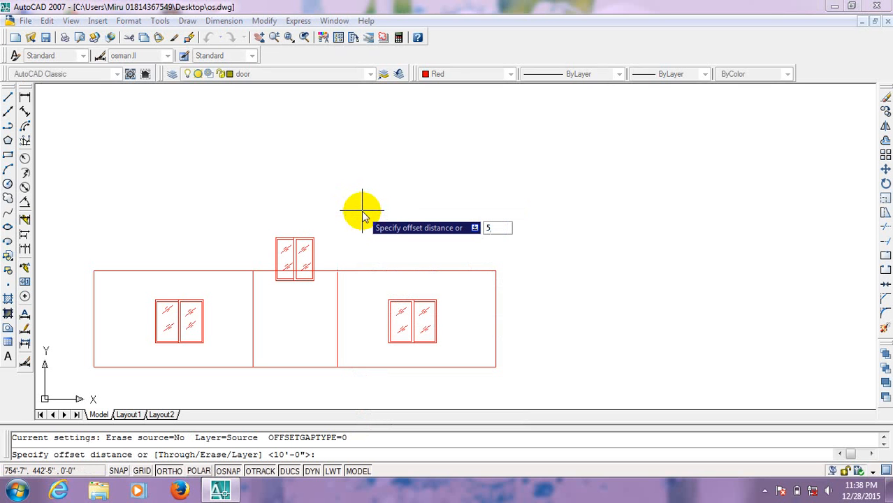
{"action": "key", "text": "Return"}
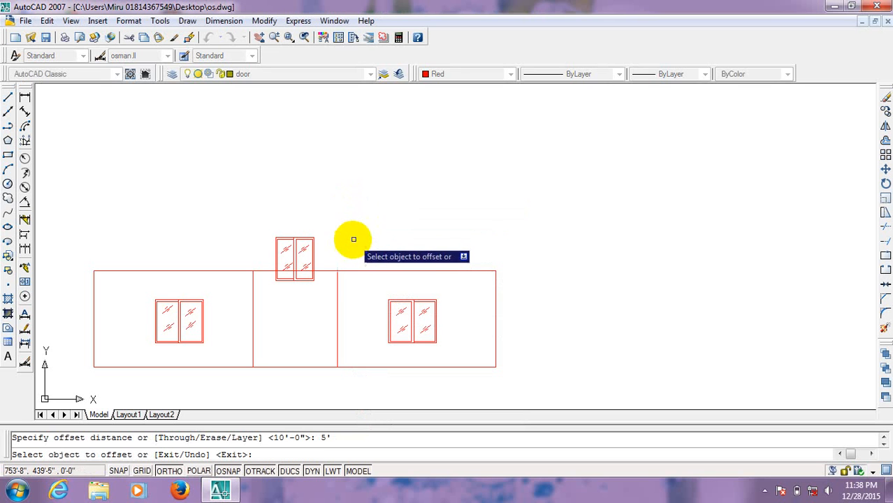
{"action": "left_click", "coordinate": [329, 269]}
{"action": "left_click", "coordinate": [335, 185]}
{"action": "key", "text": "Return"}
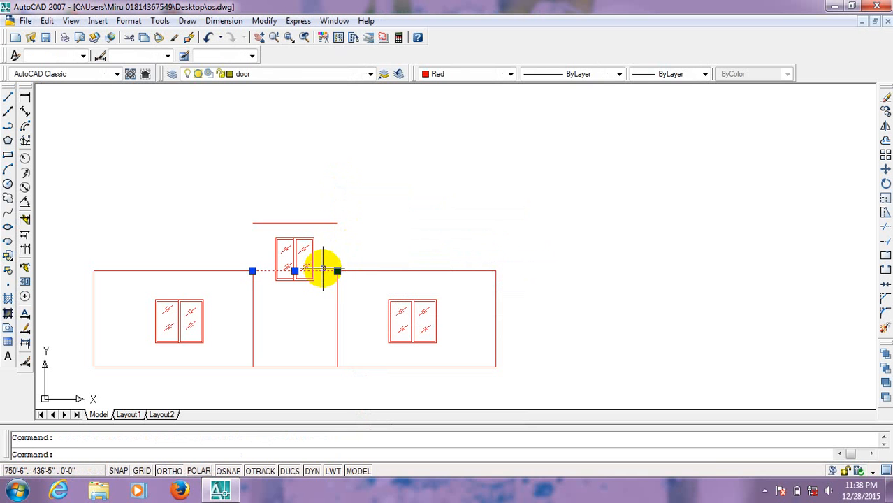
{"action": "key", "text": "Delete"}
Step: Offset the middle bay's raised top line 10' downward between the two side walls
{"action": "scroll", "coordinate": [325, 269], "scroll_direction": "up", "scroll_amount": 2}
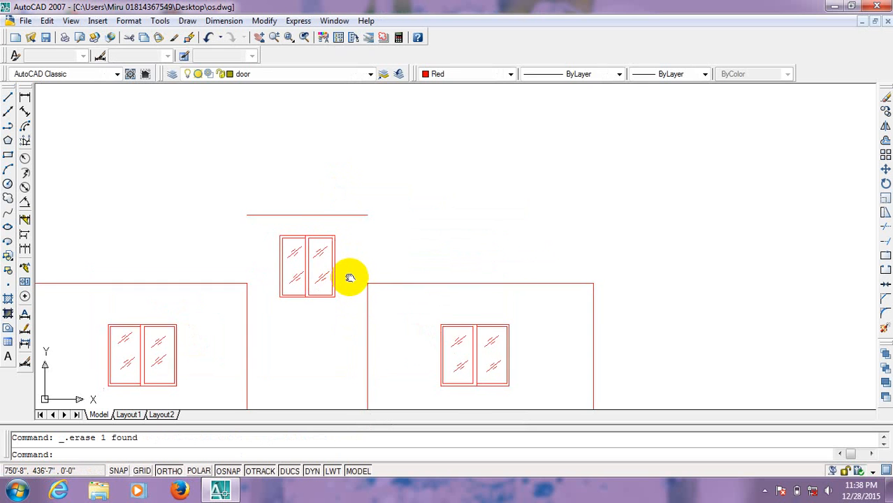
{"action": "middle_click_drag", "start_coordinate": [348, 275], "coordinate": [377, 259]}
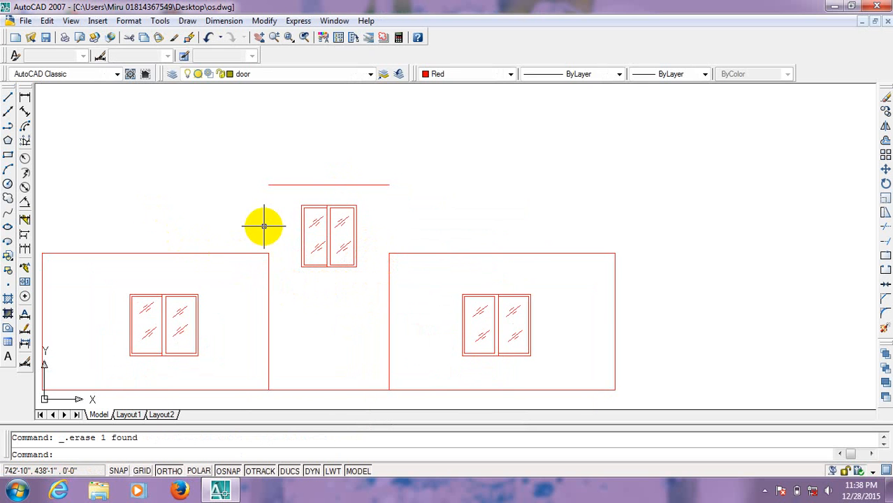
{"action": "type", "text": "o"}
{"action": "key", "text": "Return"}
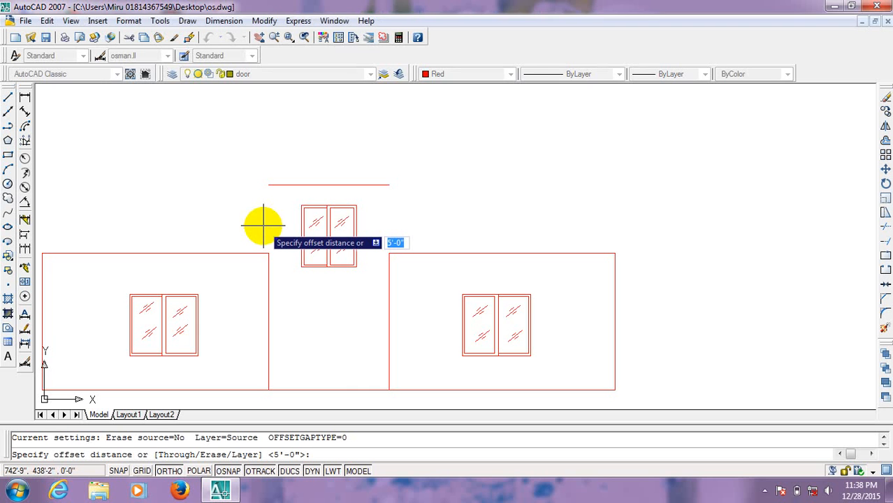
{"action": "type", "text": "10'"}
{"action": "key", "text": "Return"}
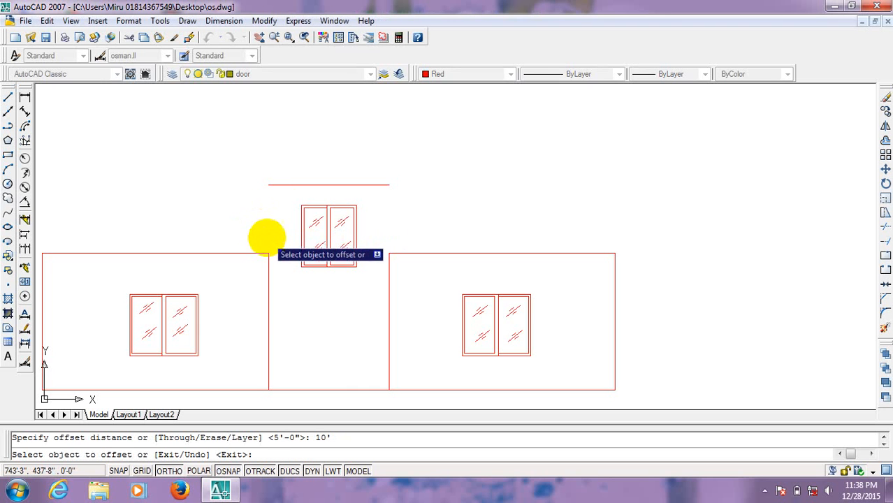
{"action": "left_click", "coordinate": [281, 185]}
{"action": "left_click", "coordinate": [289, 199]}
{"action": "right_click", "coordinate": [300, 163]}
{"action": "left_click", "coordinate": [313, 167]}
Step: Fillet both of the middle bay's side walls with its raised top line into square corners at radius 0
{"action": "scroll", "coordinate": [319, 167], "scroll_direction": "down", "scroll_amount": 2}
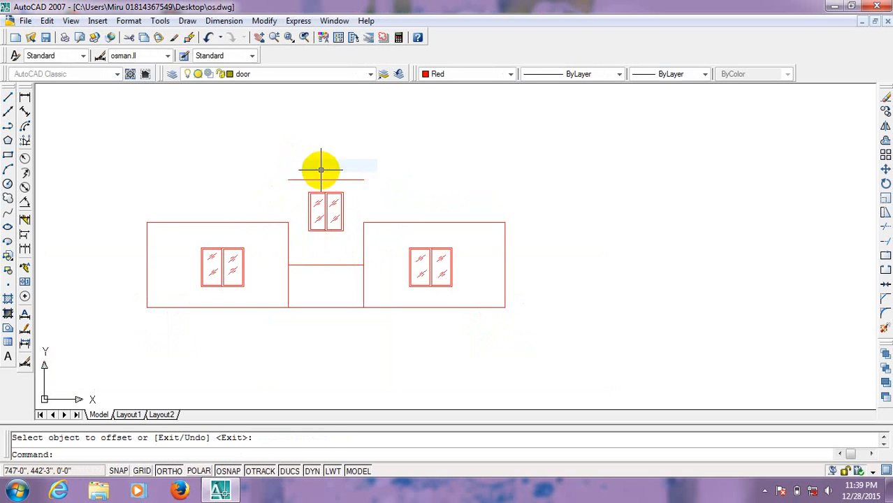
{"action": "scroll", "coordinate": [344, 205], "scroll_direction": "up", "scroll_amount": 1}
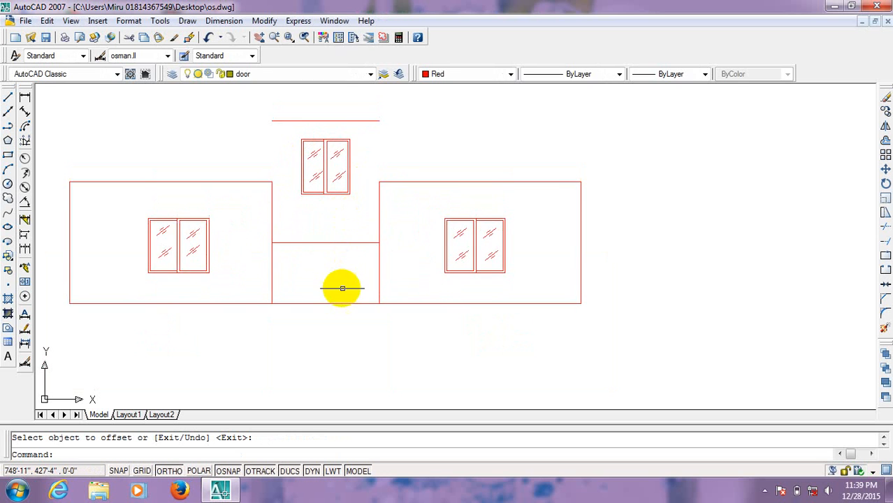
{"action": "middle_click_drag", "start_coordinate": [362, 259], "coordinate": [355, 299]}
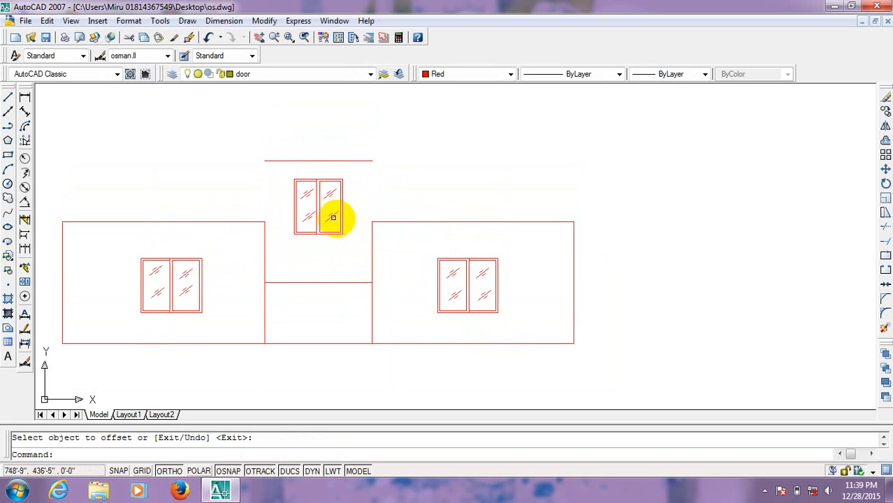
{"action": "key", "text": "Return"}
{"action": "left_click", "coordinate": [264, 229]}
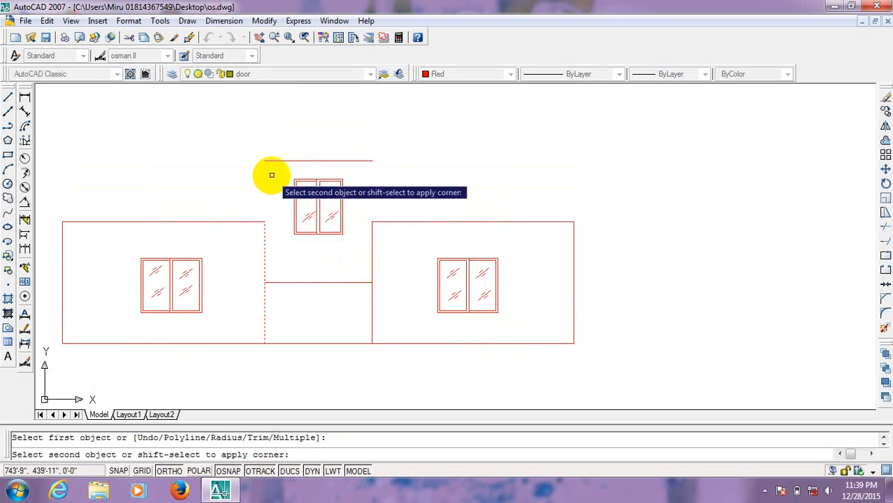
{"action": "left_click", "coordinate": [275, 162]}
{"action": "key", "text": "Return"}
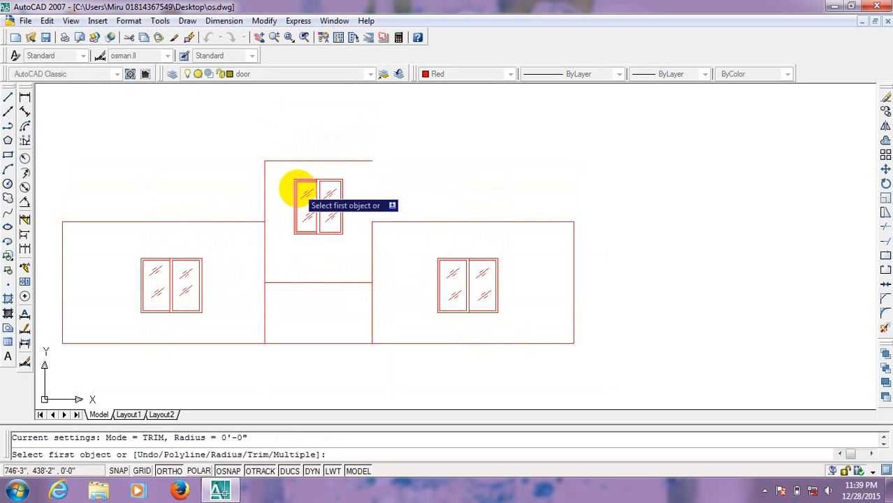
{"action": "left_click", "coordinate": [355, 161]}
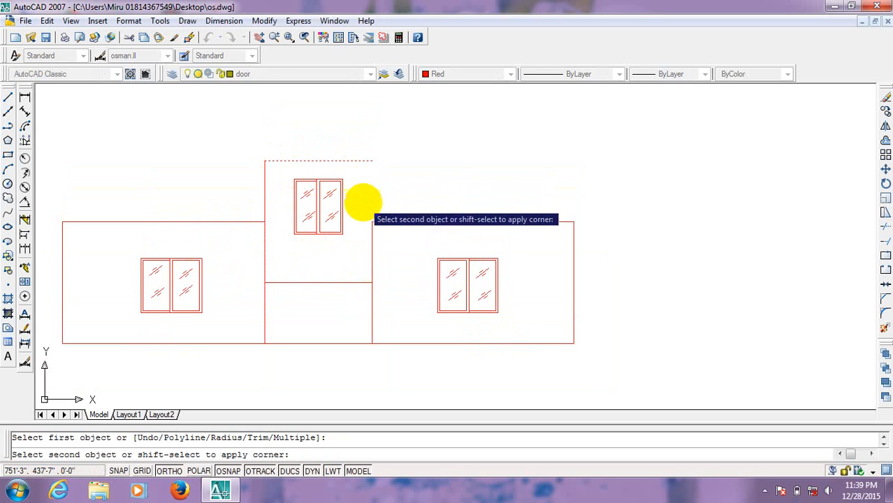
{"action": "left_click", "coordinate": [370, 234]}
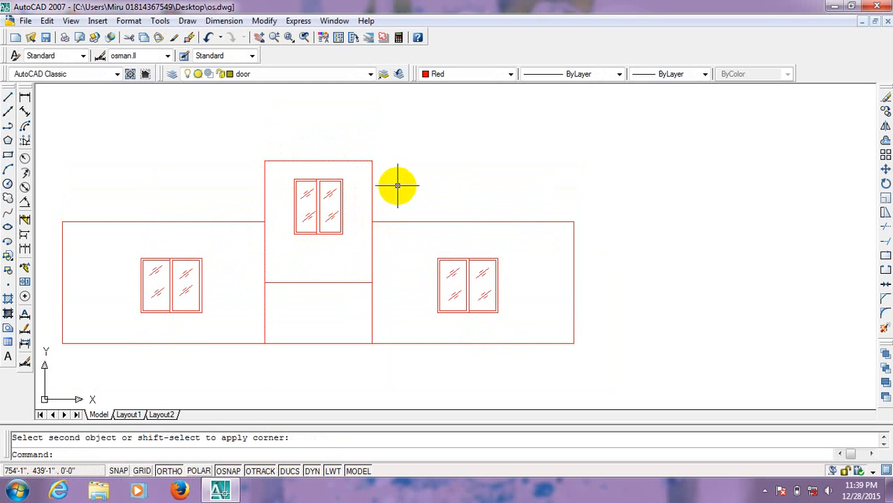
Step: Trim both middle bay side walls below the bay's lower horizontal line
{"action": "type", "text": "tr"}
{"action": "key", "text": "Return"}
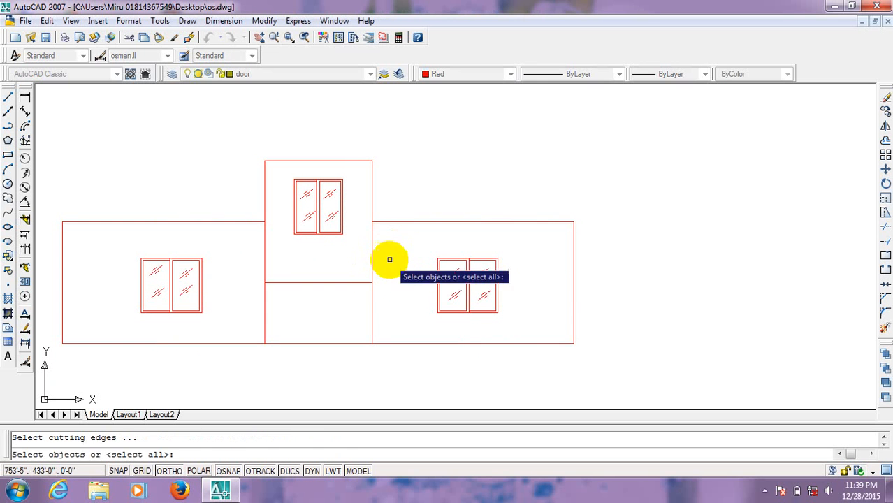
{"action": "key", "text": "Return"}
{"action": "left_click", "coordinate": [387, 301]}
{"action": "left_click", "coordinate": [329, 318]}
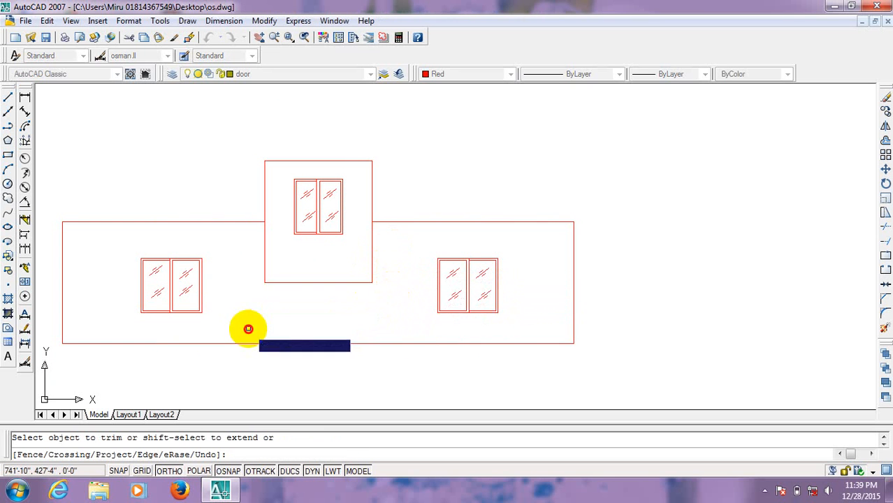
{"action": "right_click", "coordinate": [225, 190]}
{"action": "left_click", "coordinate": [253, 197]}
Step: Offset the middle bay's left wall inward repeatedly at 2" spacing to make three parallel lines
{"action": "middle_click_drag", "start_coordinate": [284, 231], "coordinate": [293, 253]}
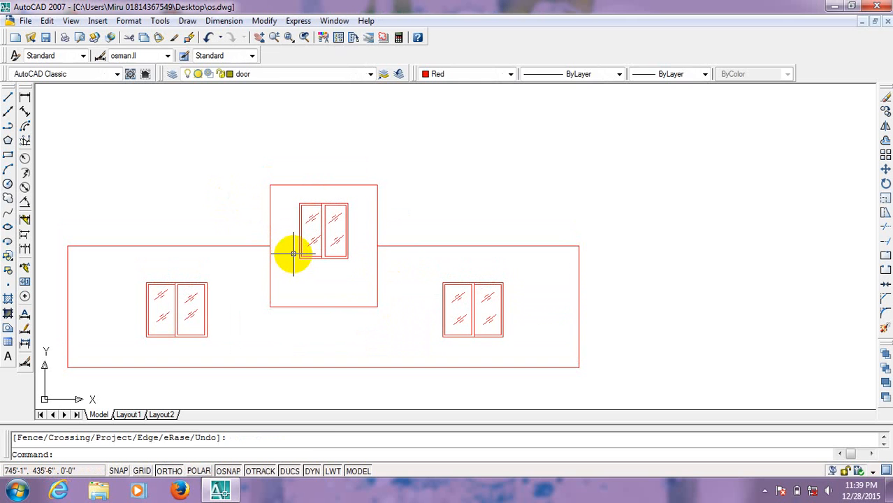
{"action": "type", "text": "o"}
{"action": "key", "text": "Return"}
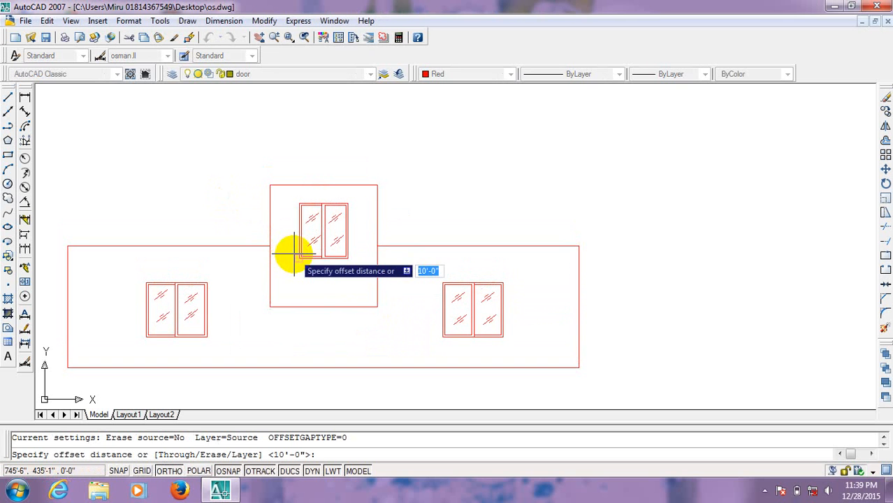
{"action": "type", "text": "4"}
{"action": "key", "text": "Return"}
{"action": "left_click", "coordinate": [270, 278]}
{"action": "left_click", "coordinate": [285, 277]}
{"action": "scroll", "coordinate": [279, 278], "scroll_direction": "up", "scroll_amount": 2}
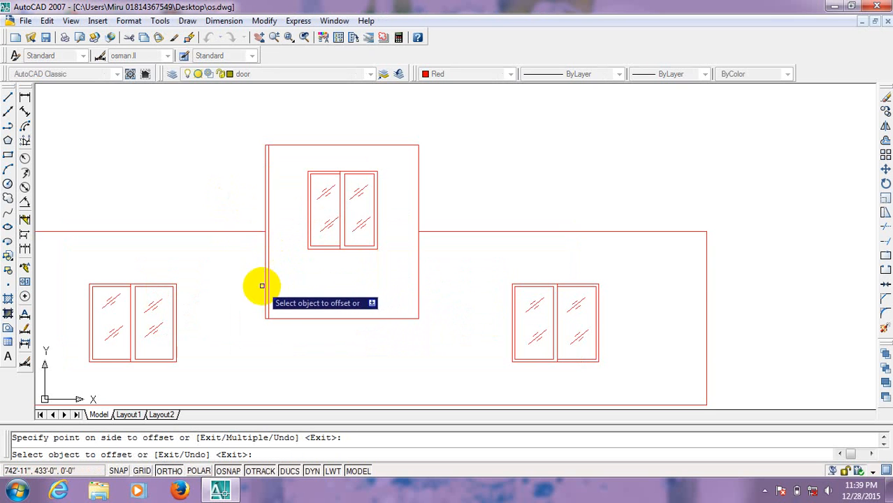
{"action": "scroll", "coordinate": [279, 276], "scroll_direction": "up", "scroll_amount": 2}
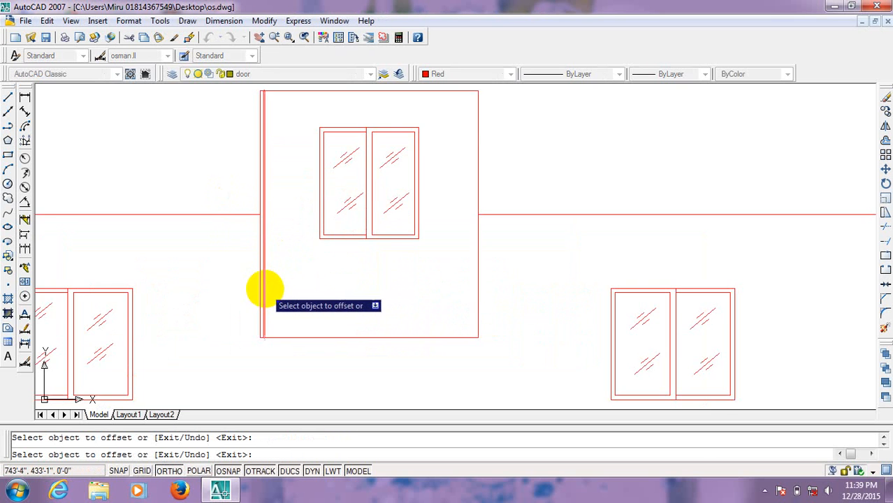
{"action": "left_click", "coordinate": [266, 289]}
{"action": "left_click", "coordinate": [294, 288]}
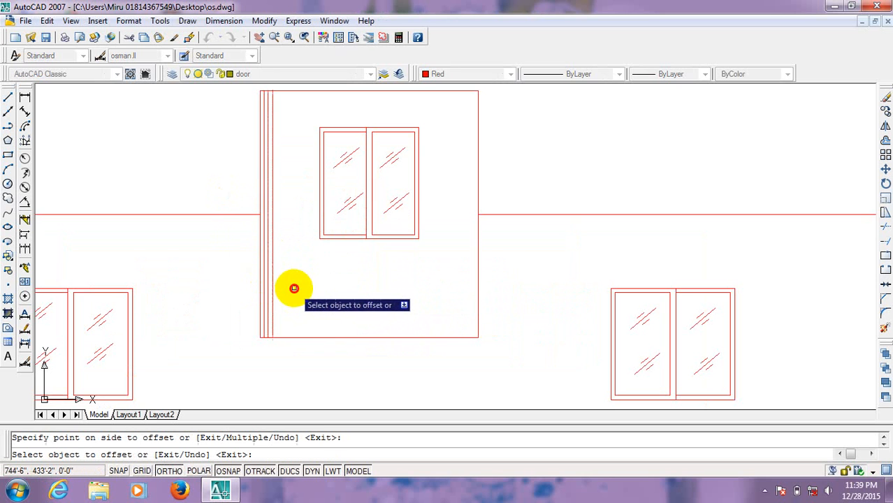
{"action": "right_click", "coordinate": [315, 254]}
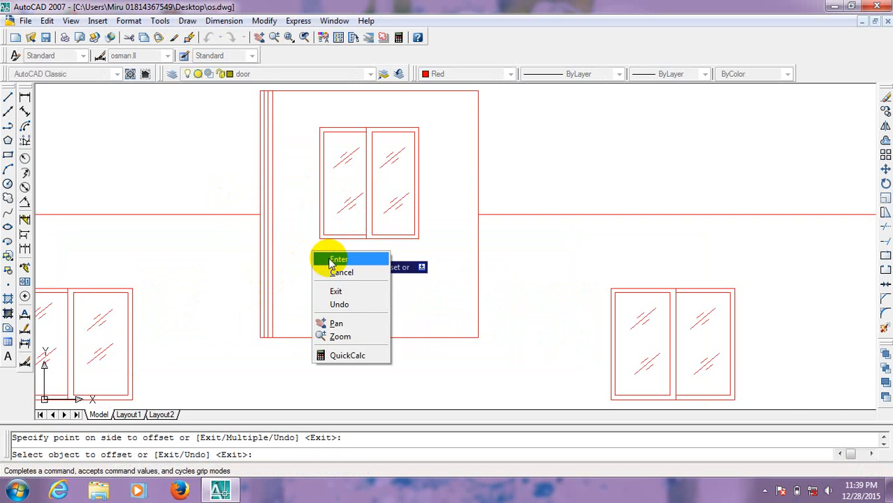
{"action": "left_click", "coordinate": [327, 256]}
Step: Erase the three closely spaced offset lines beside the middle bay's left wall
{"action": "scroll", "coordinate": [291, 282], "scroll_direction": "up", "scroll_amount": 2}
{"action": "left_click", "coordinate": [287, 284]}
{"action": "left_click", "coordinate": [257, 309]}
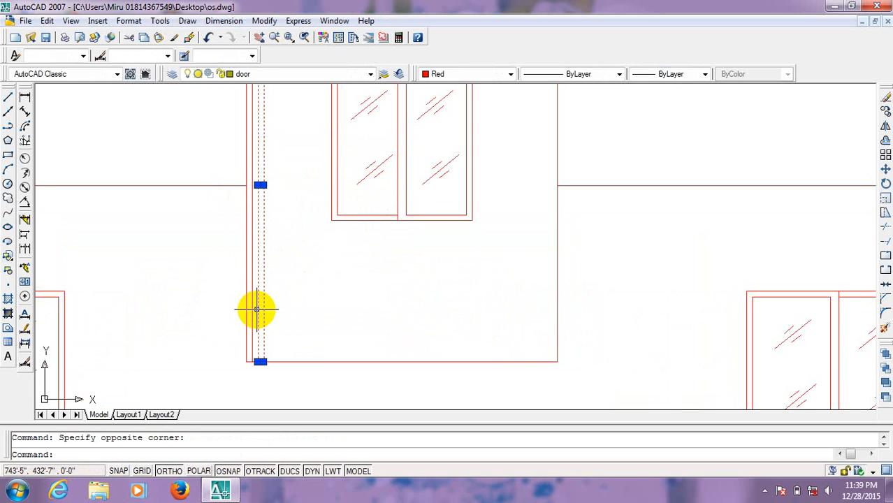
{"action": "key", "text": "Delete"}
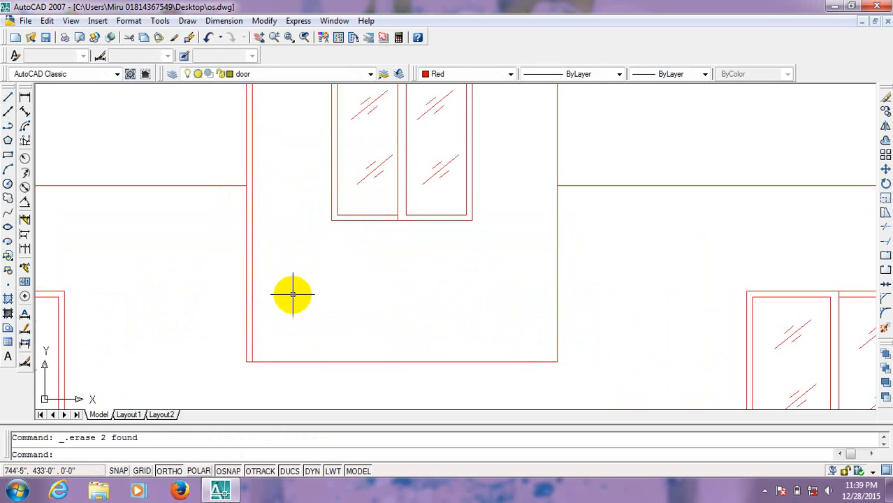
{"action": "left_click", "coordinate": [252, 284]}
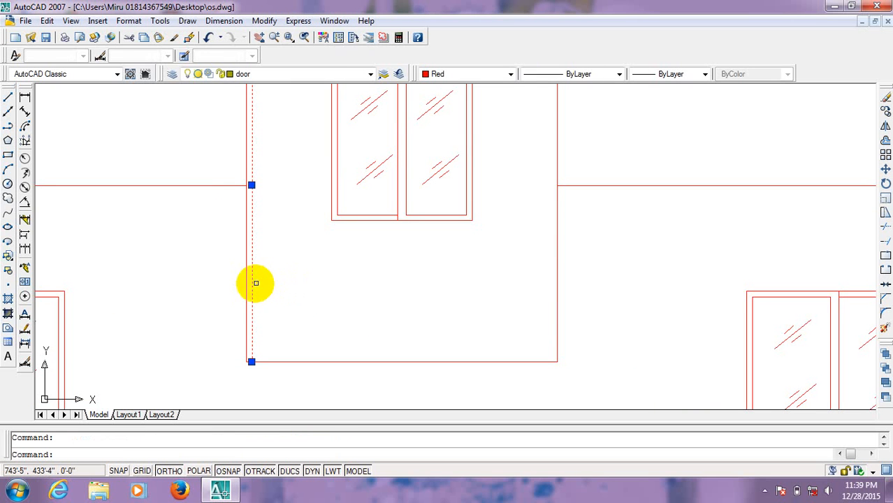
{"action": "key", "text": "Delete"}
Step: Offset the middle bay's left wall inward repeatedly at 5" spacing to make three parallel lines
{"action": "type", "text": "o"}
{"action": "key", "text": "Return"}
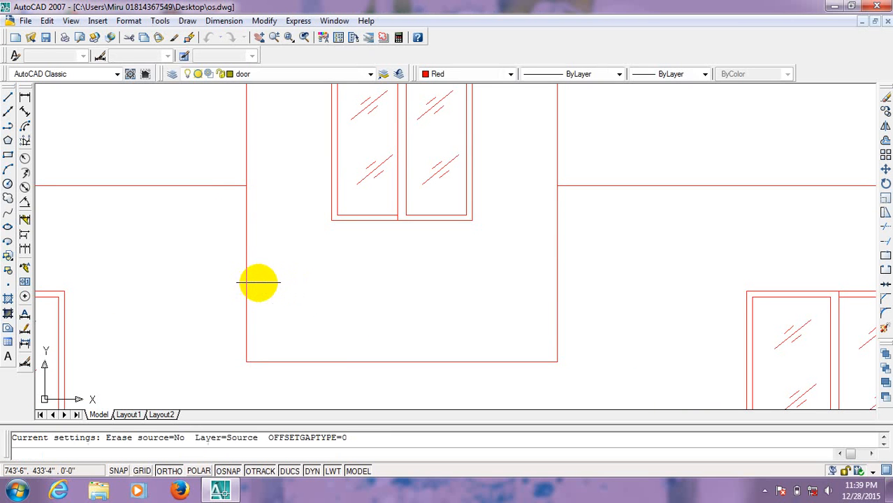
{"action": "type", "text": "5"}
{"action": "key", "text": "Return"}
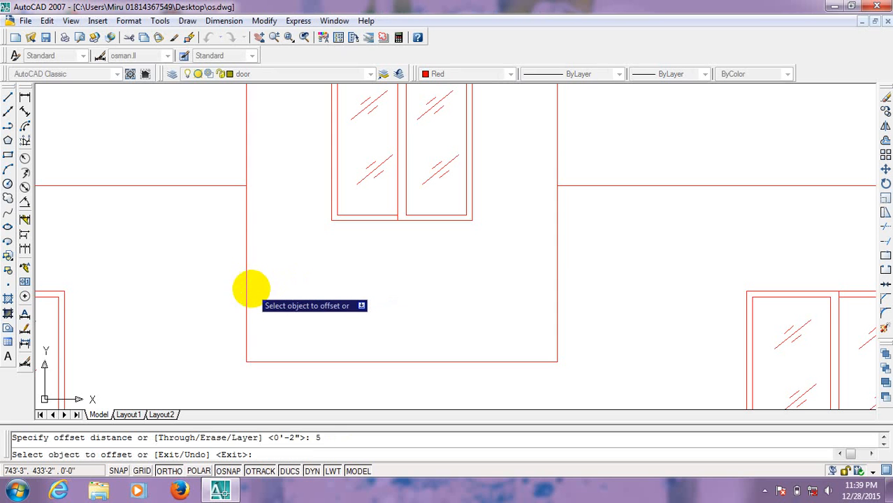
{"action": "left_click", "coordinate": [248, 293]}
{"action": "left_click", "coordinate": [241, 295]}
{"action": "left_click", "coordinate": [243, 296]}
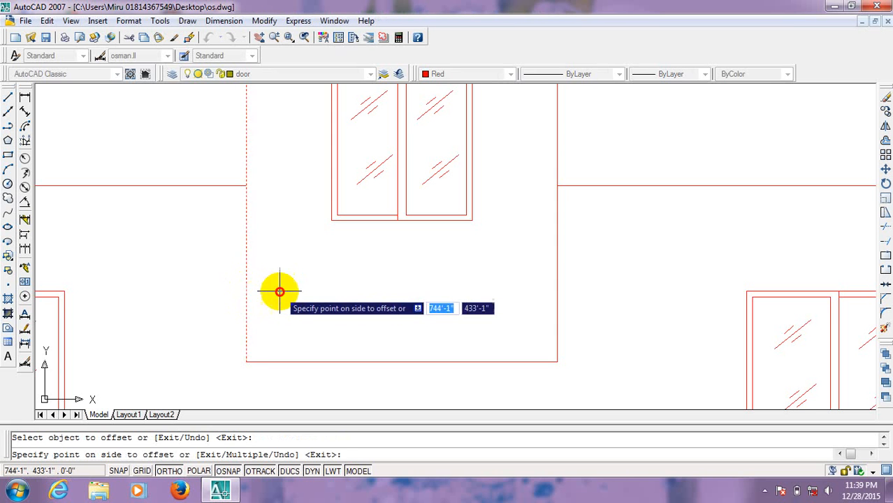
{"action": "left_click", "coordinate": [279, 289]}
{"action": "left_click", "coordinate": [262, 299]}
{"action": "left_click", "coordinate": [283, 297]}
{"action": "left_click", "coordinate": [274, 295]}
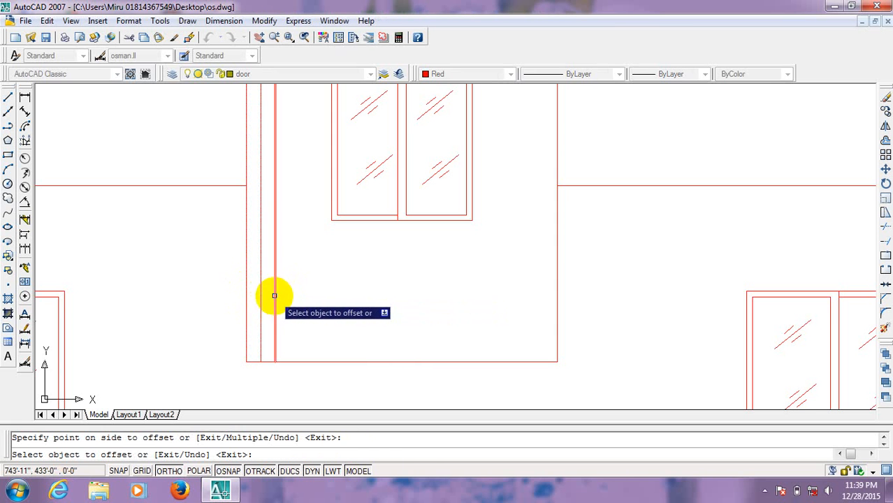
{"action": "left_click", "coordinate": [300, 293]}
{"action": "right_click", "coordinate": [308, 253]}
{"action": "left_click", "coordinate": [318, 258]}
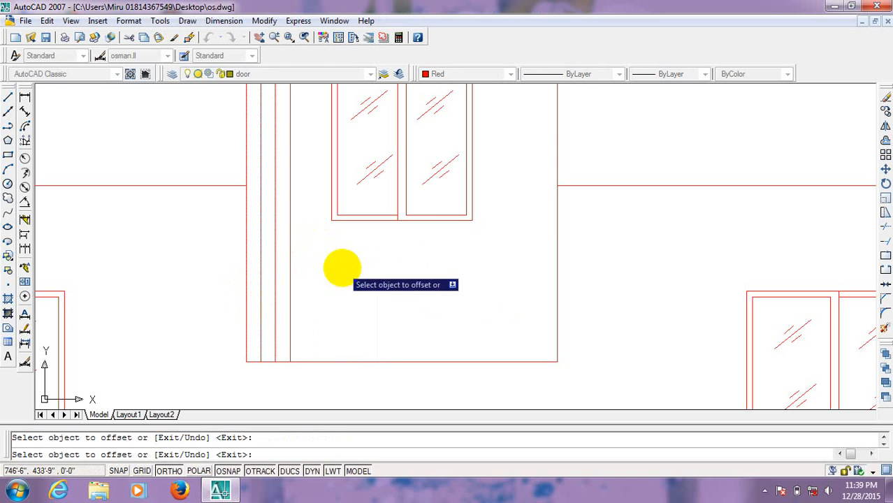
Step: Offset the middle bay's right wall inward three times at the same 5" spacing
{"action": "left_click", "coordinate": [555, 280]}
{"action": "left_click", "coordinate": [538, 289]}
{"action": "left_click", "coordinate": [542, 285]}
{"action": "left_click", "coordinate": [531, 288]}
{"action": "left_click", "coordinate": [531, 288]}
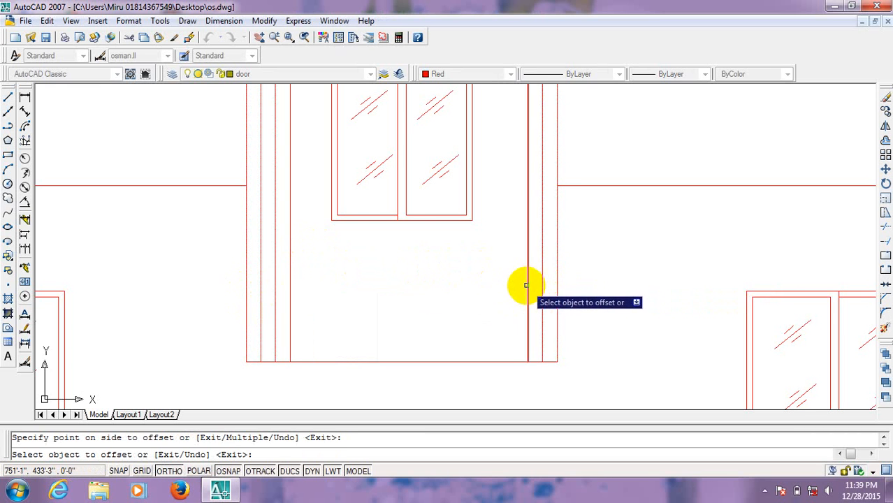
{"action": "left_click", "coordinate": [496, 269]}
{"action": "right_click", "coordinate": [498, 279]}
{"action": "left_click", "coordinate": [524, 283]}
Step: Offset the innermost line on the bay's left side inward repeatedly at 2" spacing, adding seven lines up to the window's left edge
{"action": "right_click", "coordinate": [482, 252]}
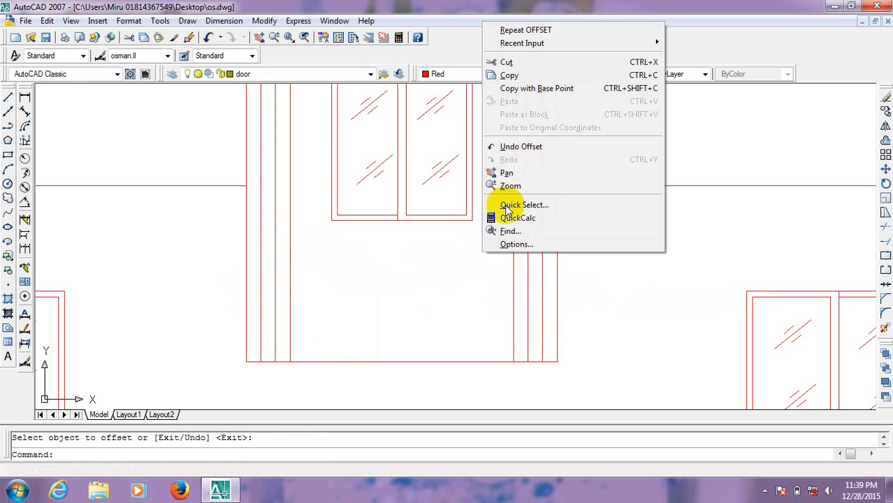
{"action": "left_click", "coordinate": [520, 28]}
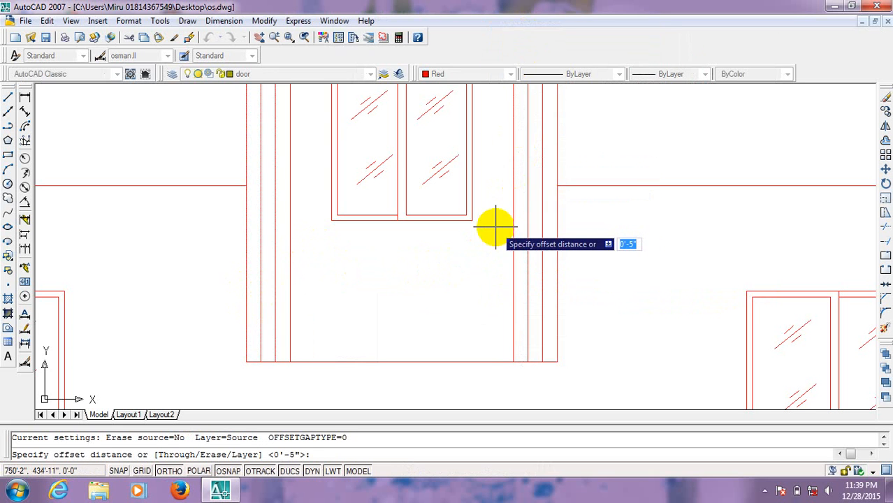
{"action": "type", "text": "2"}
{"action": "key", "text": "Return"}
{"action": "left_click", "coordinate": [292, 306]}
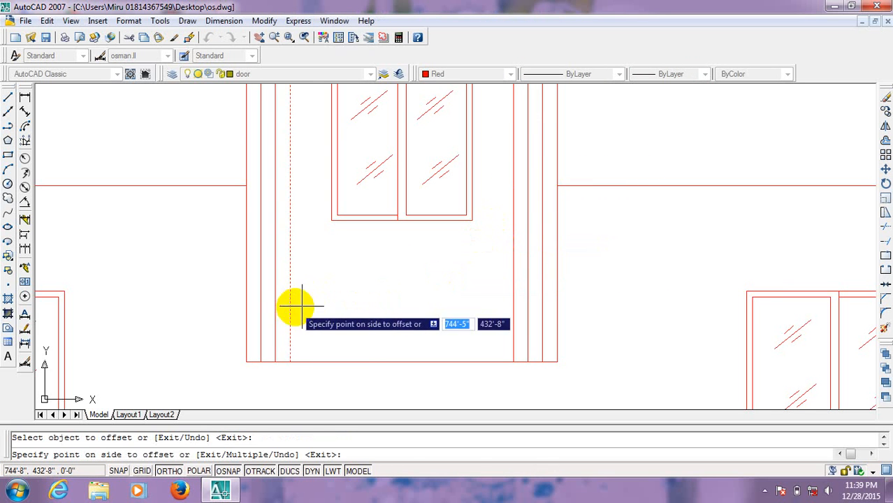
{"action": "left_click", "coordinate": [318, 306]}
{"action": "left_click", "coordinate": [296, 305]}
{"action": "left_click", "coordinate": [326, 298]}
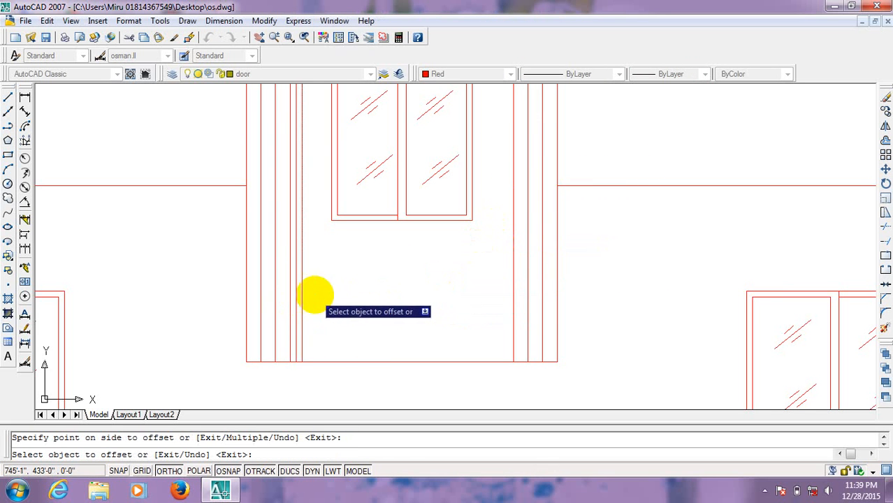
{"action": "left_click", "coordinate": [301, 293]}
{"action": "left_click", "coordinate": [316, 294]}
{"action": "left_click", "coordinate": [308, 293]}
{"action": "left_click", "coordinate": [341, 289]}
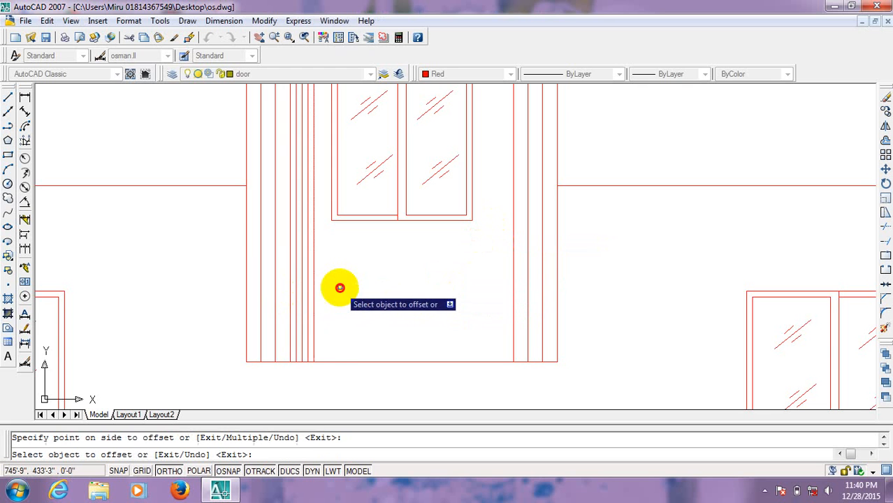
{"action": "left_click", "coordinate": [314, 293]}
{"action": "left_click", "coordinate": [318, 291]}
{"action": "left_click", "coordinate": [320, 291]}
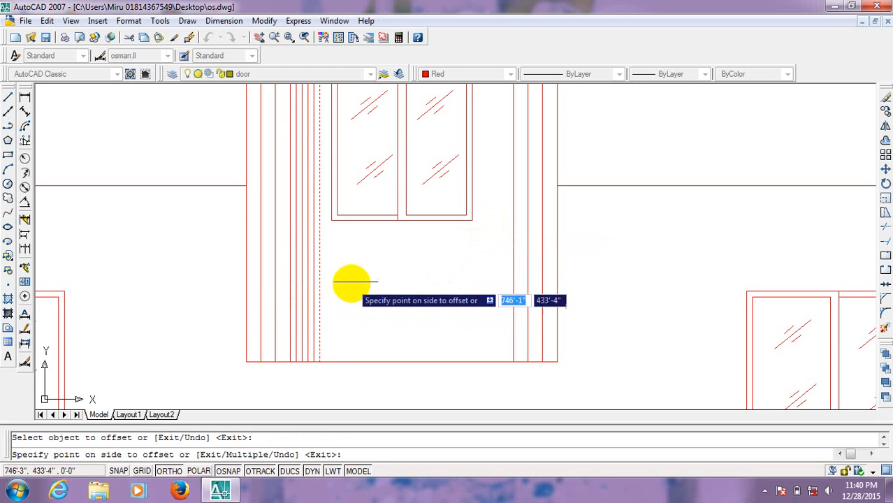
{"action": "left_click", "coordinate": [346, 282]}
{"action": "left_click", "coordinate": [325, 278]}
{"action": "left_click", "coordinate": [348, 289]}
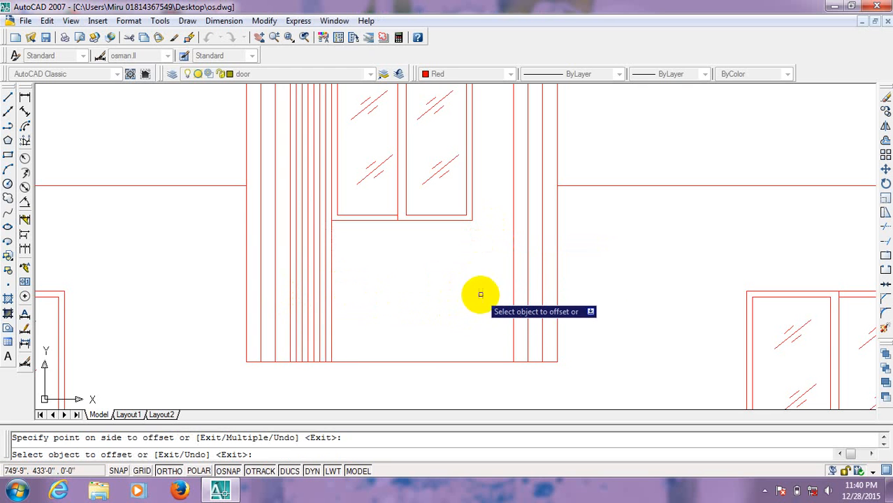
Step: Offset the innermost line on the bay's right side inward at 2" spacing, adding seven lines up to the window's right edge
{"action": "left_click", "coordinate": [511, 288]}
{"action": "left_click", "coordinate": [496, 293]}
{"action": "left_click", "coordinate": [505, 292]}
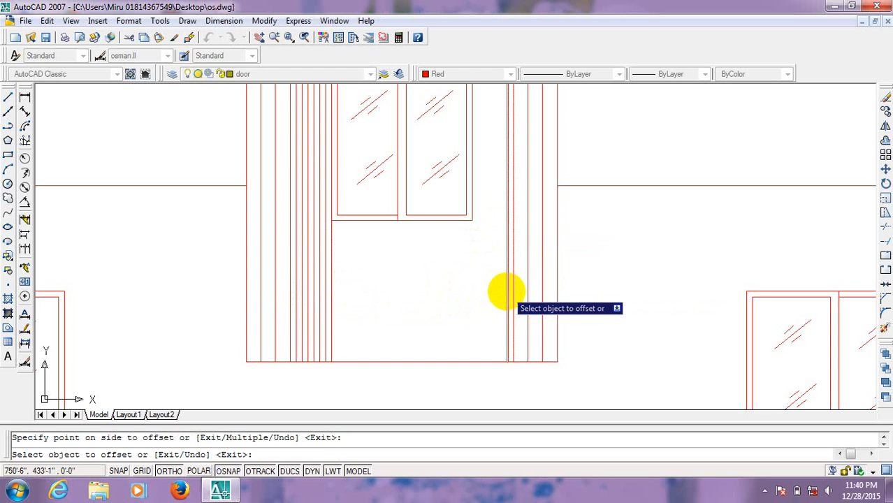
{"action": "left_click", "coordinate": [482, 295]}
{"action": "left_click", "coordinate": [502, 293]}
{"action": "left_click", "coordinate": [489, 295]}
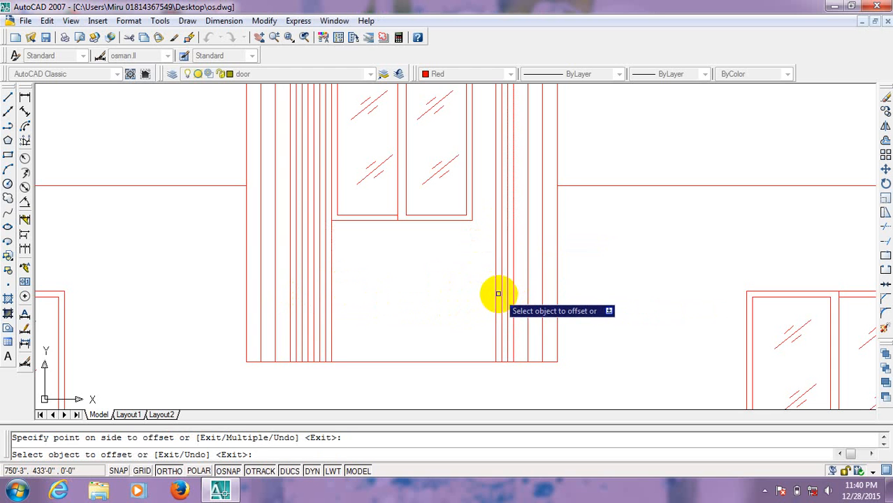
{"action": "left_click", "coordinate": [496, 293]}
{"action": "left_click", "coordinate": [481, 301]}
{"action": "left_click", "coordinate": [489, 296]}
{"action": "left_click", "coordinate": [479, 299]}
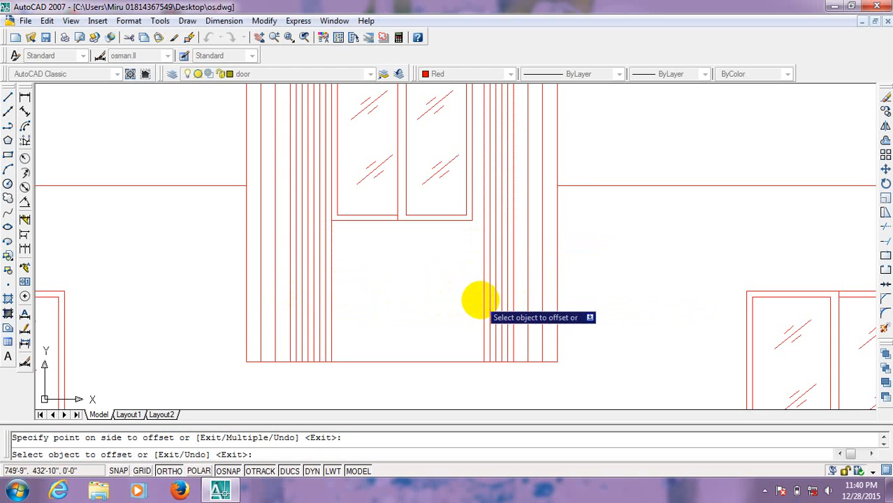
{"action": "left_click", "coordinate": [484, 295]}
{"action": "left_click", "coordinate": [473, 299]}
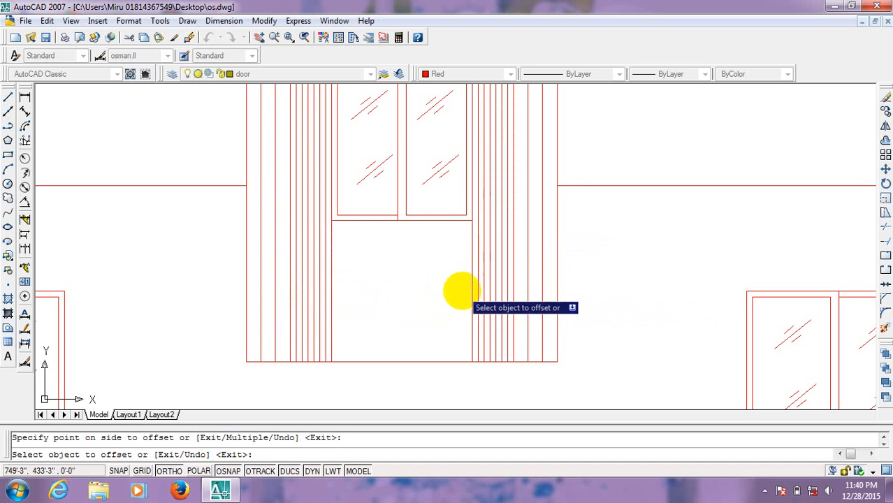
{"action": "right_click", "coordinate": [457, 246]}
{"action": "left_click", "coordinate": [466, 252]}
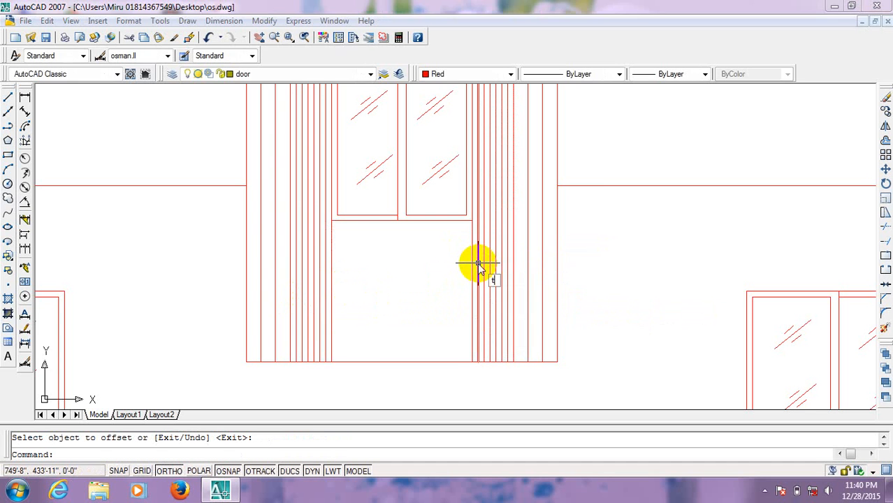
Step: Trim the offset line that overlaps the window's right edge, both alongside the window and below it
{"action": "type", "text": "tr"}
{"action": "key", "text": "Return"}
{"action": "key", "text": "Return"}
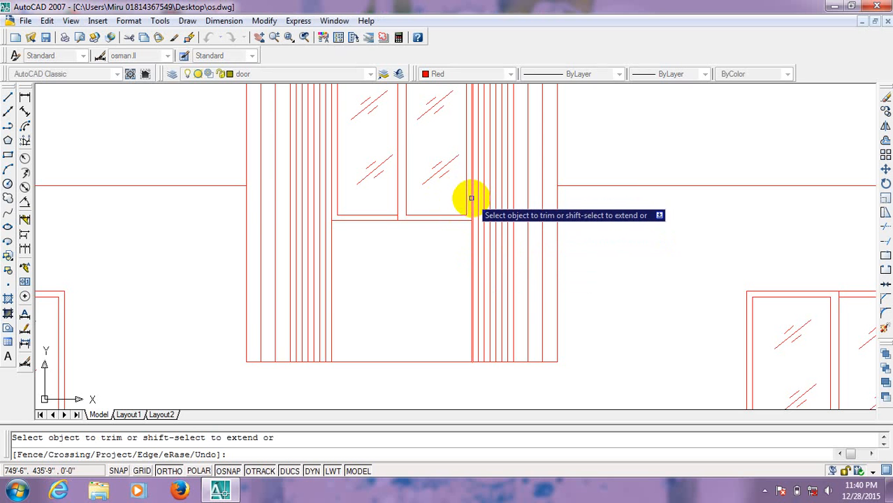
{"action": "middle_click_drag", "start_coordinate": [471, 198], "coordinate": [409, 253]}
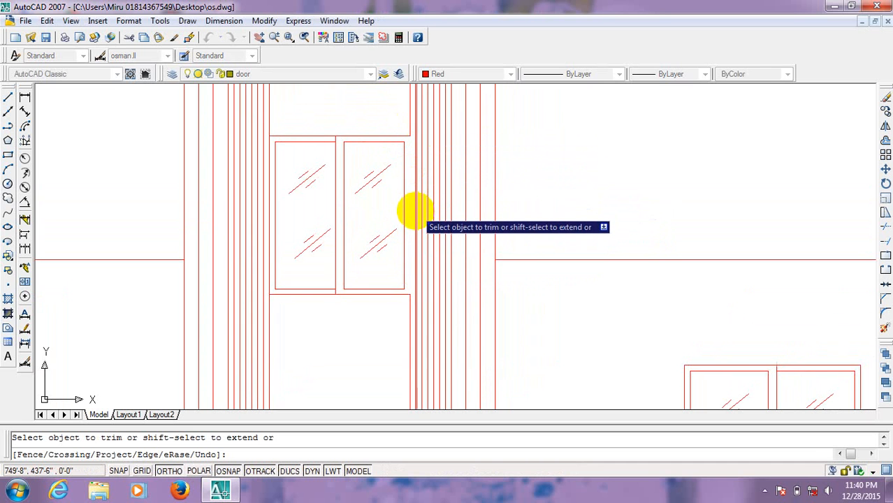
{"action": "left_click", "coordinate": [412, 216]}
{"action": "middle_click_drag", "start_coordinate": [414, 217], "coordinate": [476, 143]}
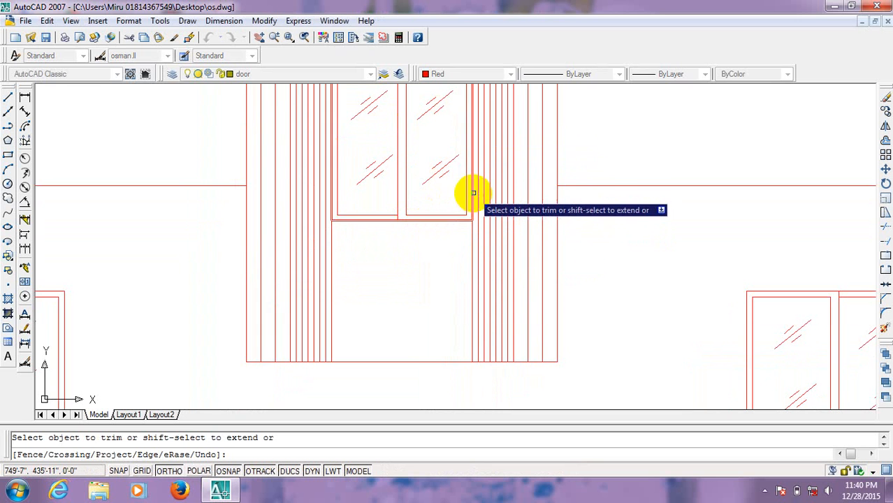
{"action": "left_click", "coordinate": [472, 227]}
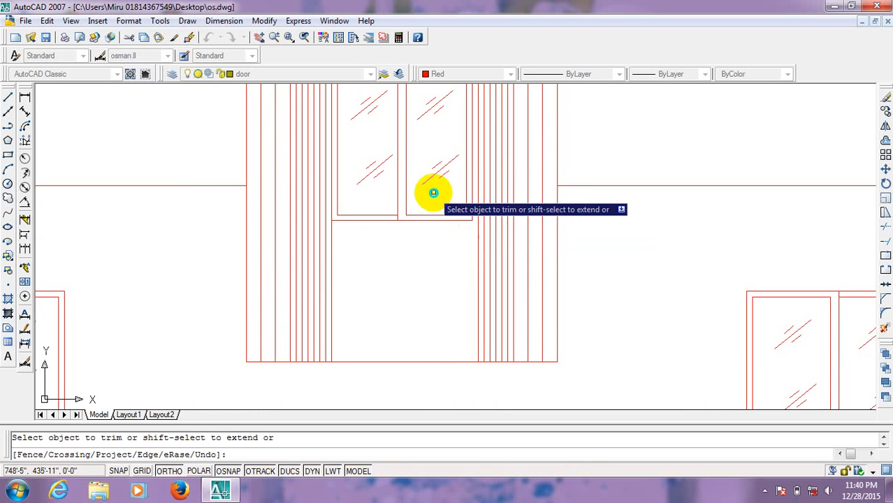
{"action": "right_click", "coordinate": [433, 193]}
{"action": "left_click", "coordinate": [443, 200]}
Step: Draw a vertical line from the window's lower right corner down to the bay's bottom line
{"action": "left_click", "coordinate": [12, 100]}
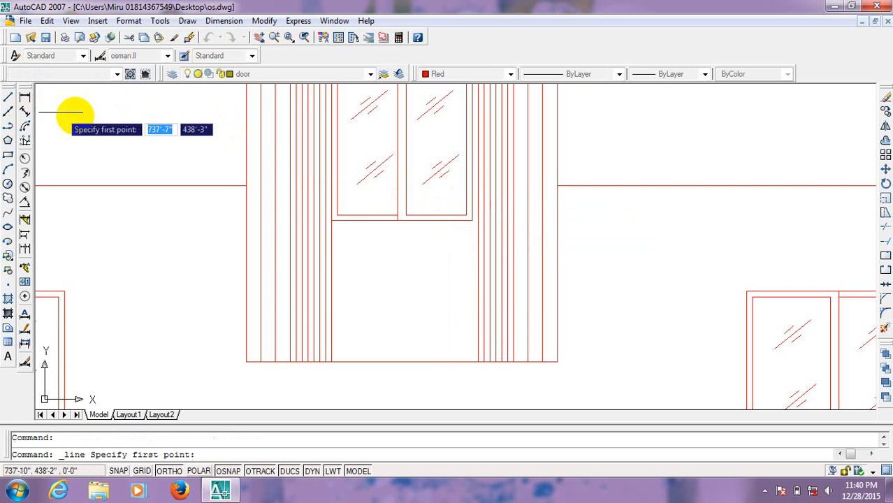
{"action": "left_click", "coordinate": [470, 222]}
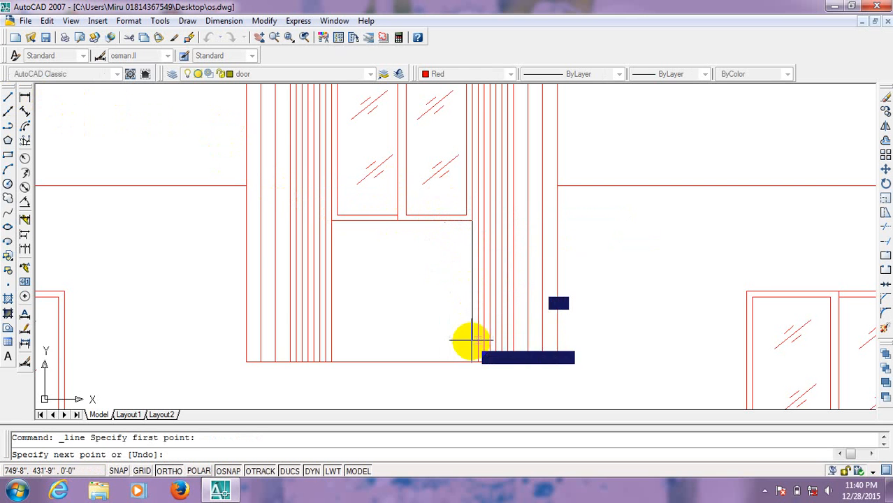
{"action": "left_click", "coordinate": [471, 361]}
{"action": "right_click", "coordinate": [473, 362]}
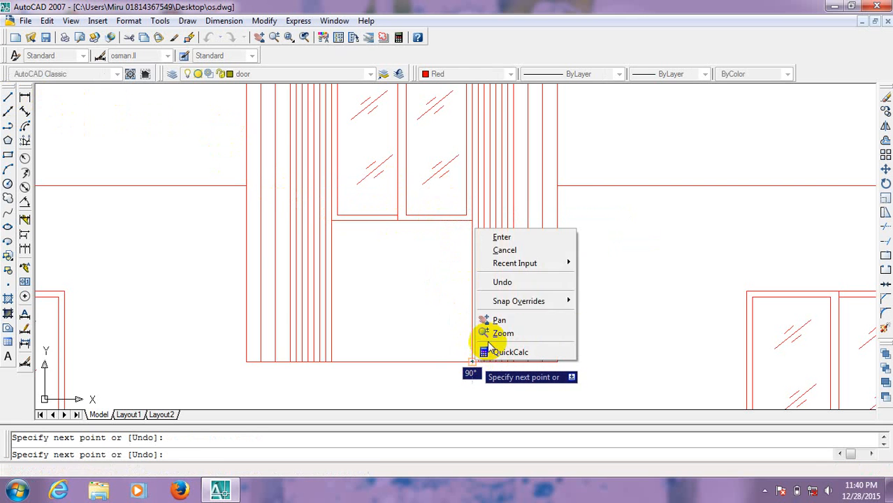
{"action": "left_click", "coordinate": [500, 237]}
Step: Offset the new vertical line below the window leftward repeatedly at 3" spacing, adding fifteen lines across the window's width
{"action": "type", "text": "o"}
{"action": "key", "text": "Return"}
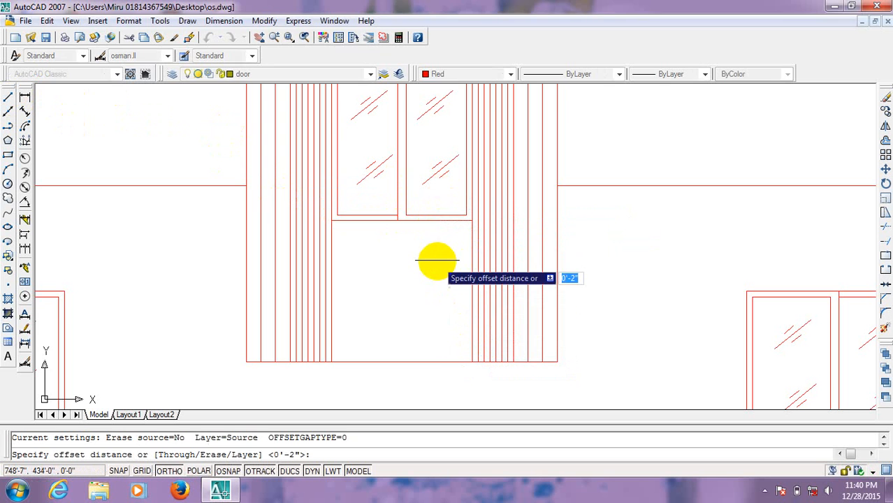
{"action": "type", "text": "3"}
{"action": "key", "text": "Return"}
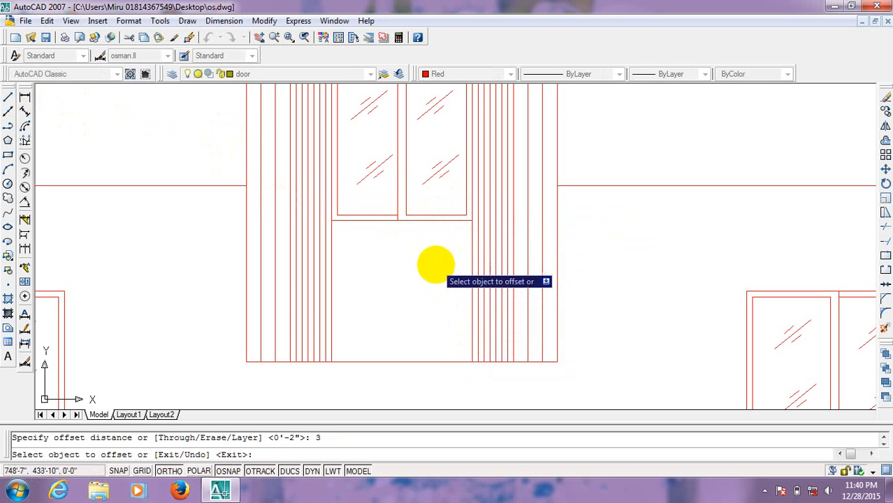
{"action": "left_click", "coordinate": [470, 267]}
{"action": "left_click", "coordinate": [456, 269]}
{"action": "left_click", "coordinate": [464, 273]}
{"action": "left_click", "coordinate": [455, 276]}
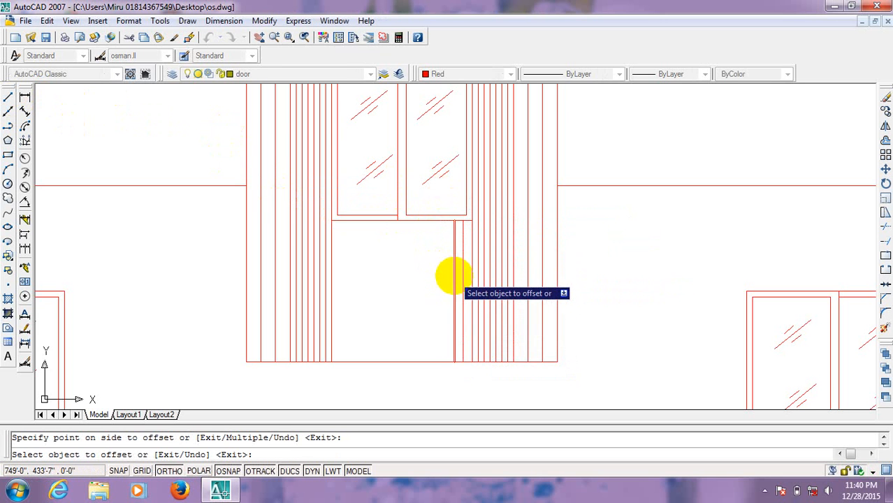
{"action": "left_click", "coordinate": [454, 276]}
{"action": "left_click", "coordinate": [428, 281]}
{"action": "left_click", "coordinate": [444, 281]}
{"action": "left_click", "coordinate": [417, 285]}
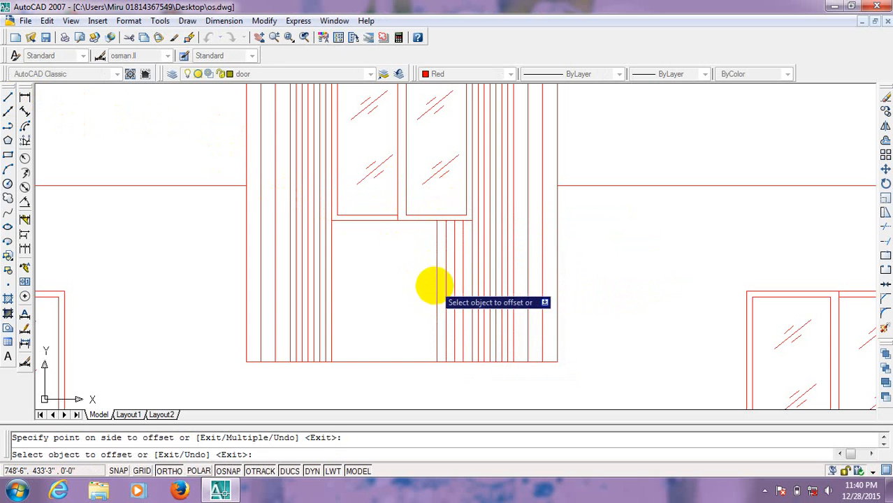
{"action": "left_click", "coordinate": [435, 285]}
{"action": "left_click", "coordinate": [412, 289]}
{"action": "left_click", "coordinate": [427, 289]}
{"action": "left_click", "coordinate": [404, 289]}
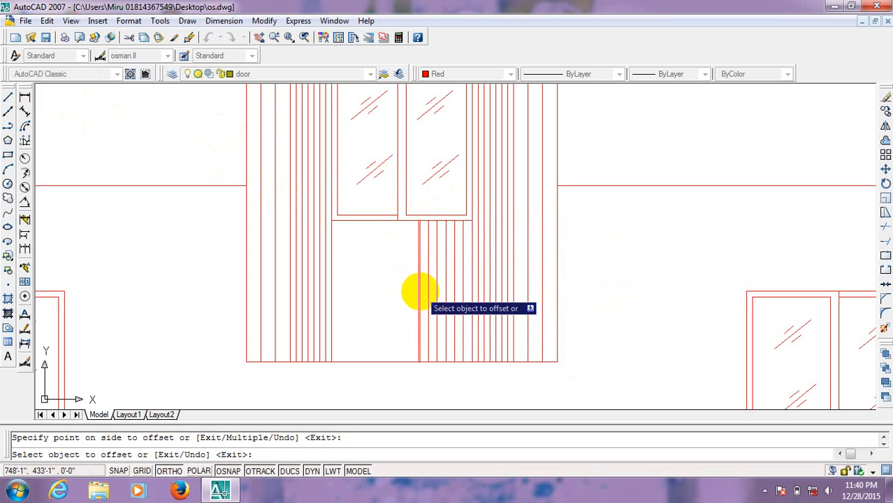
{"action": "left_click", "coordinate": [419, 292]}
{"action": "left_click", "coordinate": [401, 292]}
{"action": "left_click", "coordinate": [411, 293]}
{"action": "left_click", "coordinate": [393, 294]}
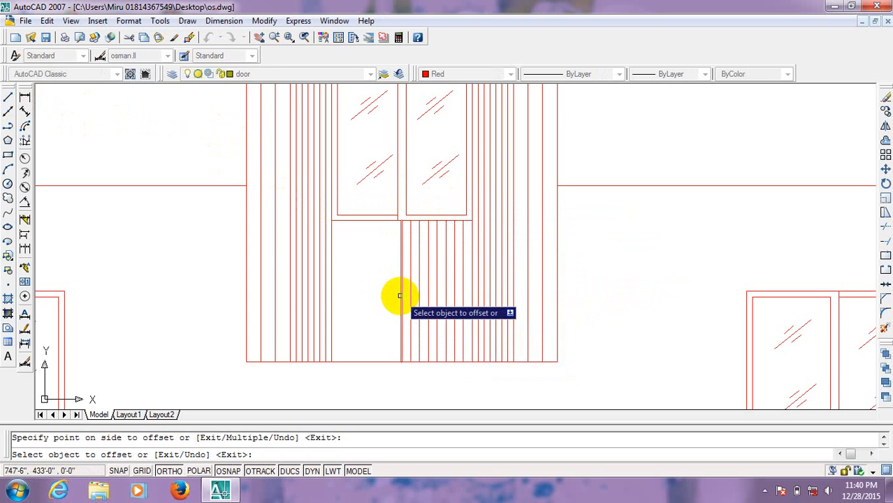
{"action": "left_click", "coordinate": [400, 296]}
{"action": "left_click", "coordinate": [348, 295]}
{"action": "left_click", "coordinate": [392, 295]}
{"action": "left_click", "coordinate": [386, 299]}
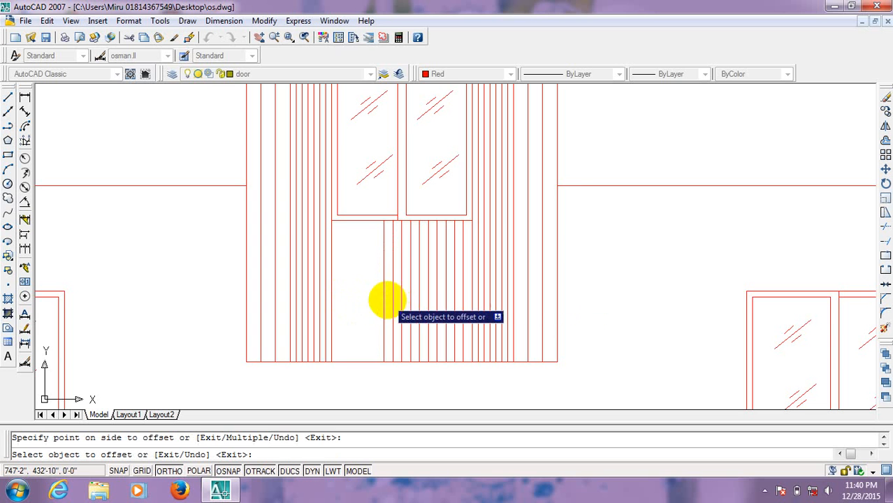
{"action": "left_click", "coordinate": [384, 298]}
{"action": "left_click", "coordinate": [364, 299]}
{"action": "left_click", "coordinate": [375, 299]}
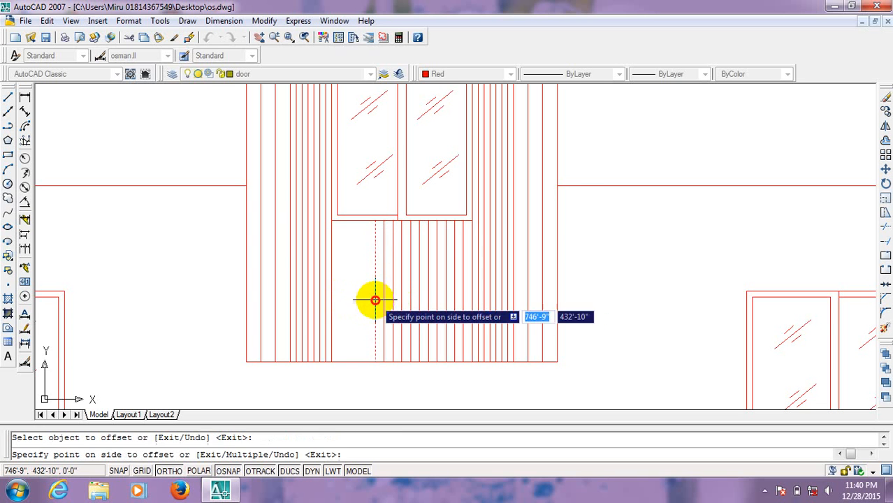
{"action": "left_click", "coordinate": [360, 303]}
{"action": "left_click", "coordinate": [364, 303]}
{"action": "left_click", "coordinate": [346, 305]}
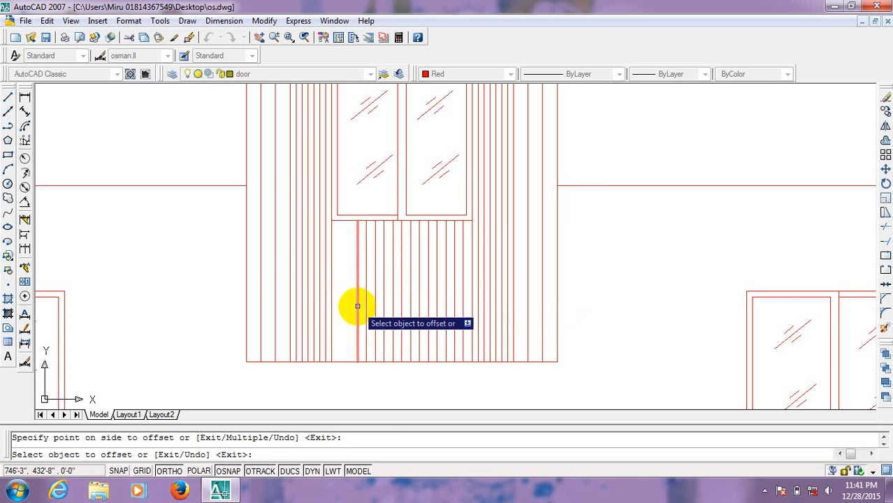
{"action": "left_click", "coordinate": [352, 304]}
{"action": "left_click", "coordinate": [341, 288]}
{"action": "right_click", "coordinate": [344, 286]}
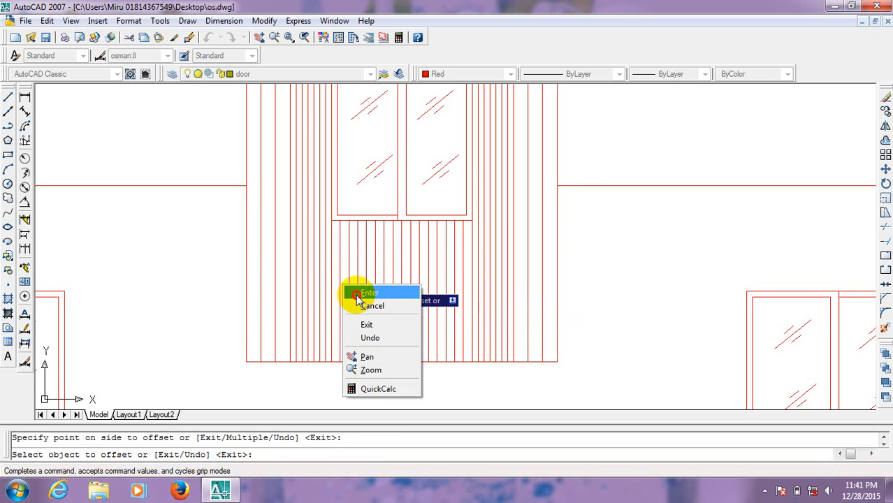
Step: Copy the fifteen groove lines below the window so that their lower ends sit on the window's top edge
{"action": "left_click", "coordinate": [367, 292]}
{"action": "scroll", "coordinate": [415, 291], "scroll_direction": "down", "scroll_amount": 5}
{"action": "scroll", "coordinate": [367, 311], "scroll_direction": "up", "scroll_amount": 1}
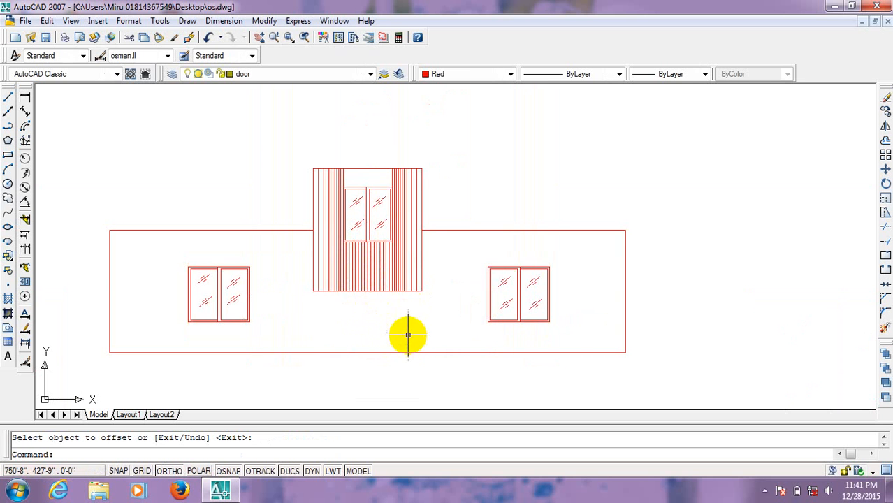
{"action": "scroll", "coordinate": [387, 177], "scroll_direction": "up", "scroll_amount": 3}
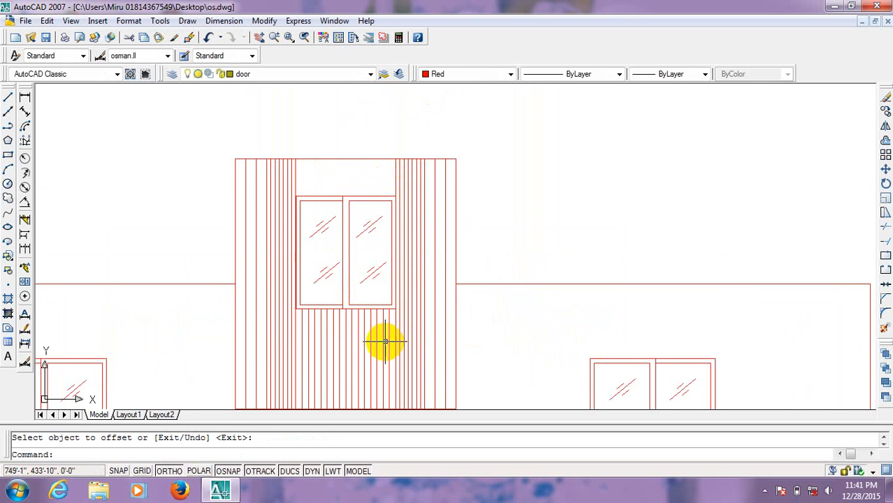
{"action": "scroll", "coordinate": [385, 332], "scroll_direction": "up", "scroll_amount": 2}
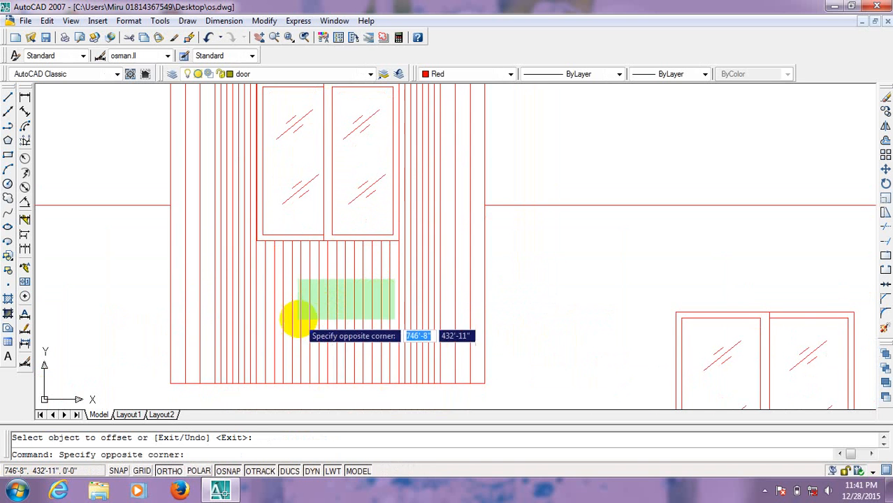
{"action": "left_click", "coordinate": [262, 332]}
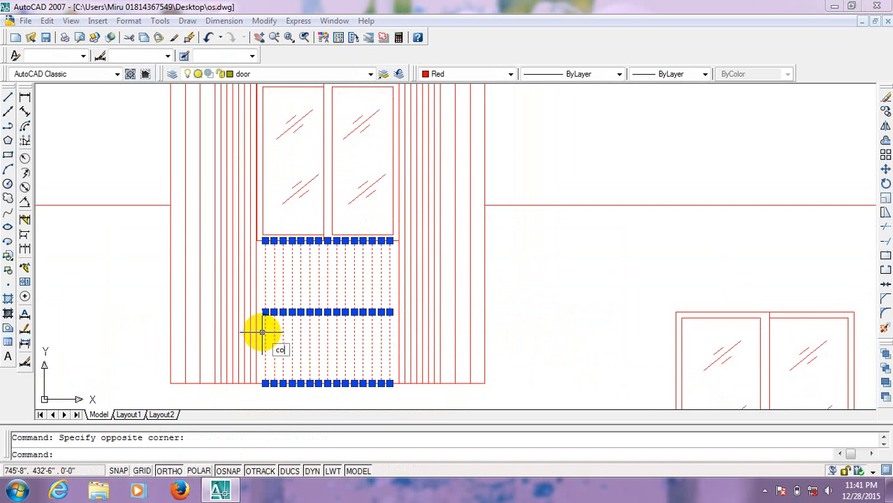
{"action": "type", "text": "co"}
{"action": "key", "text": "Return"}
{"action": "left_click", "coordinate": [265, 380]}
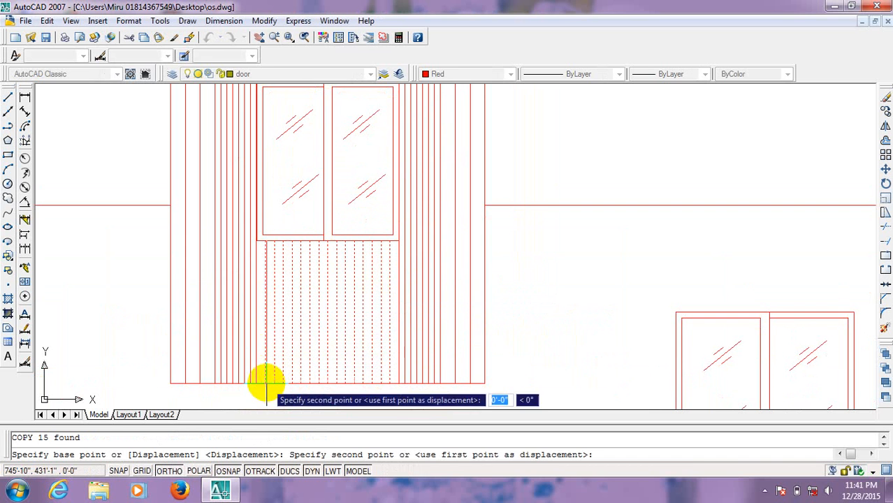
{"action": "scroll", "coordinate": [266, 312], "scroll_direction": "down", "scroll_amount": 3}
{"action": "scroll", "coordinate": [267, 313], "scroll_direction": "up", "scroll_amount": 5}
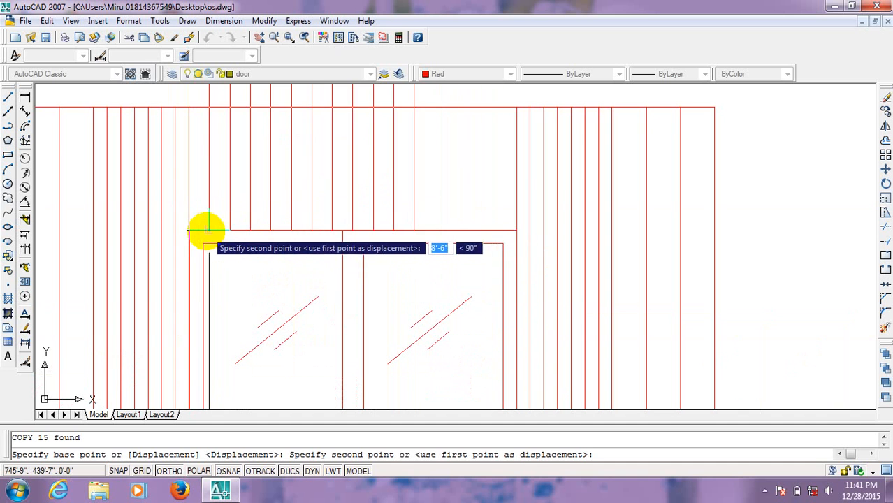
{"action": "left_click", "coordinate": [207, 230]}
{"action": "key", "text": "Return"}
Step: Trim the copied groove lines where they project above the bay's top line
{"action": "scroll", "coordinate": [343, 348], "scroll_direction": "down", "scroll_amount": 4}
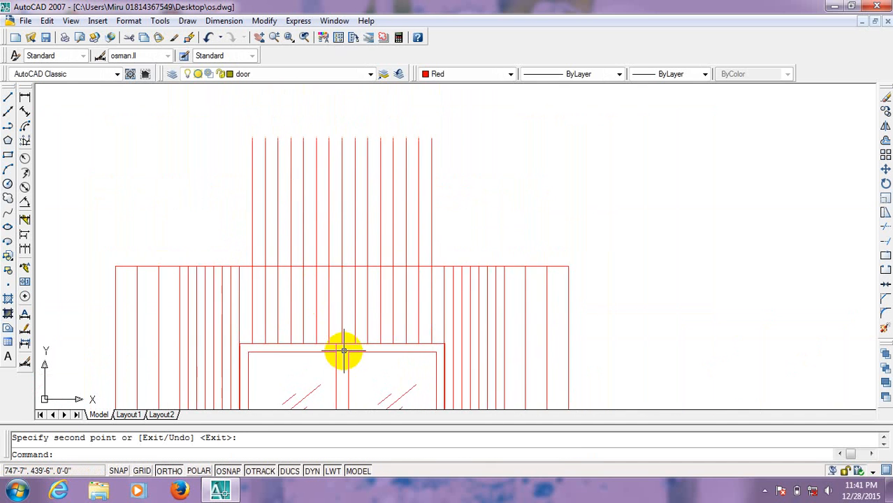
{"action": "type", "text": "tr"}
{"action": "key", "text": "Return"}
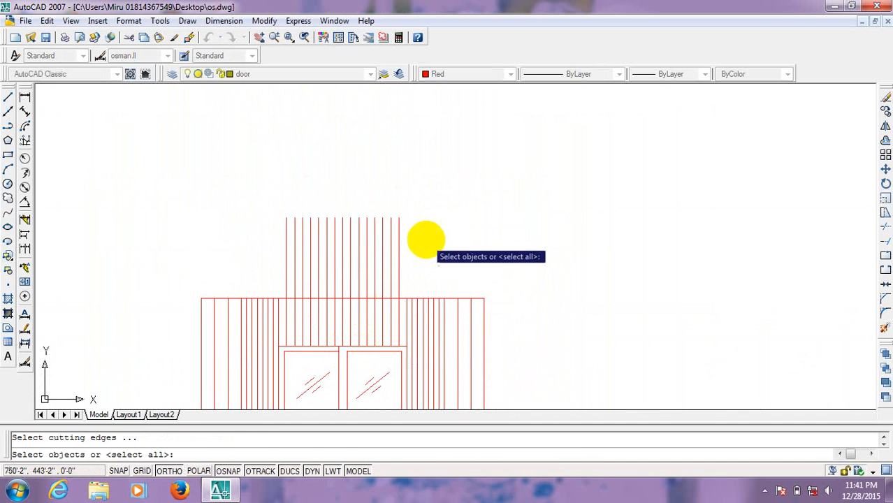
{"action": "key", "text": "Return"}
{"action": "left_click", "coordinate": [439, 203]}
{"action": "left_click", "coordinate": [252, 274]}
{"action": "right_click", "coordinate": [279, 236]}
{"action": "left_click", "coordinate": [294, 239]}
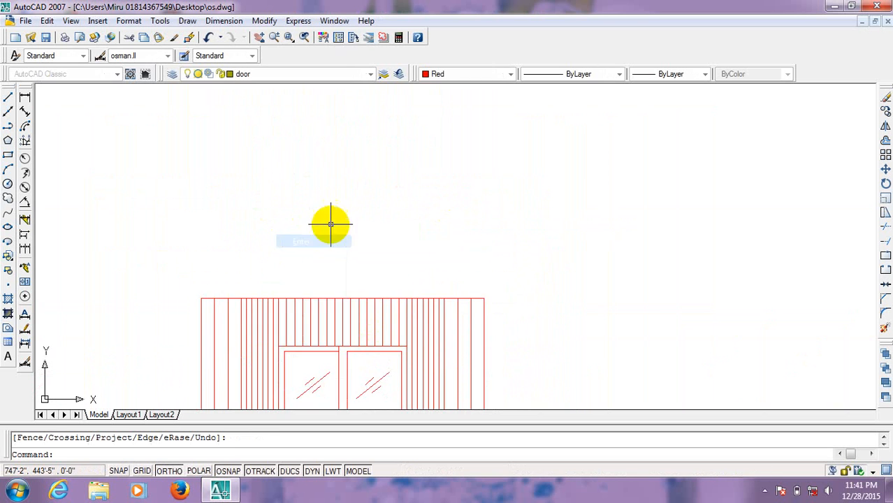
Step: Examine the grooved bay within the whole elevation and compare it with the stair area of the floor plan
{"action": "scroll", "coordinate": [329, 224], "scroll_direction": "down", "scroll_amount": 3}
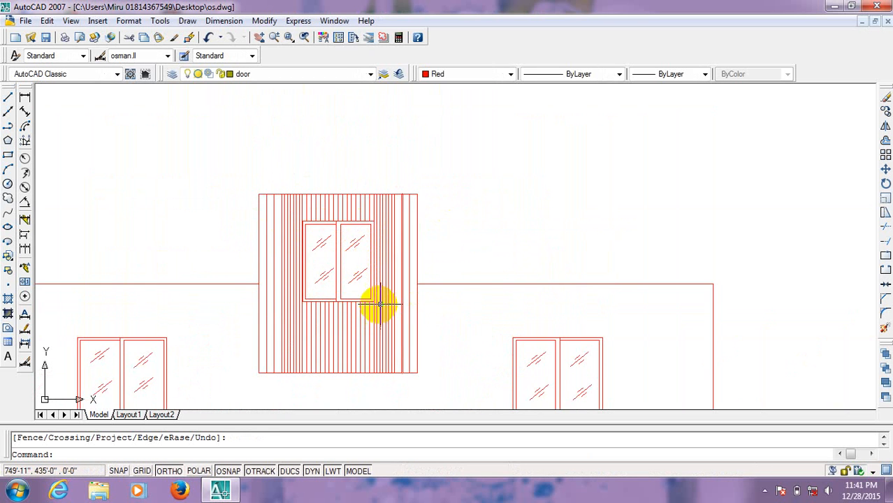
{"action": "scroll", "coordinate": [303, 250], "scroll_direction": "up", "scroll_amount": 5}
{"action": "scroll", "coordinate": [320, 253], "scroll_direction": "down", "scroll_amount": 5}
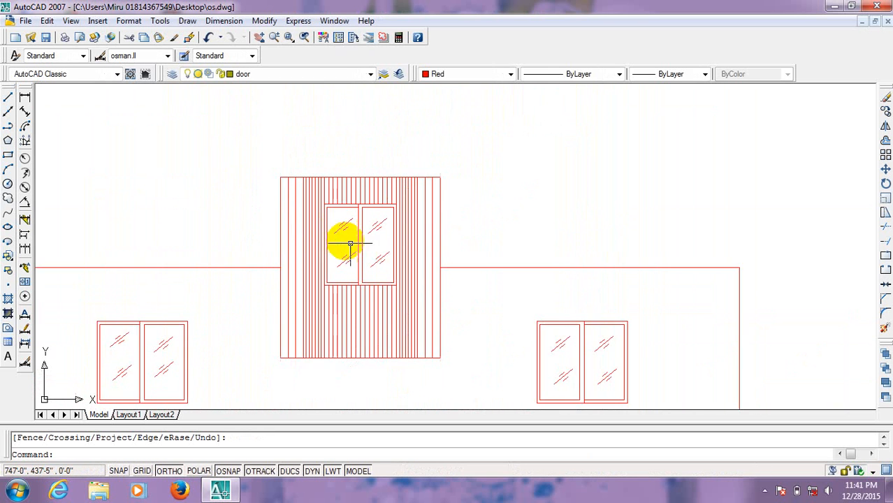
{"action": "middle_click_drag", "start_coordinate": [399, 253], "coordinate": [409, 235]}
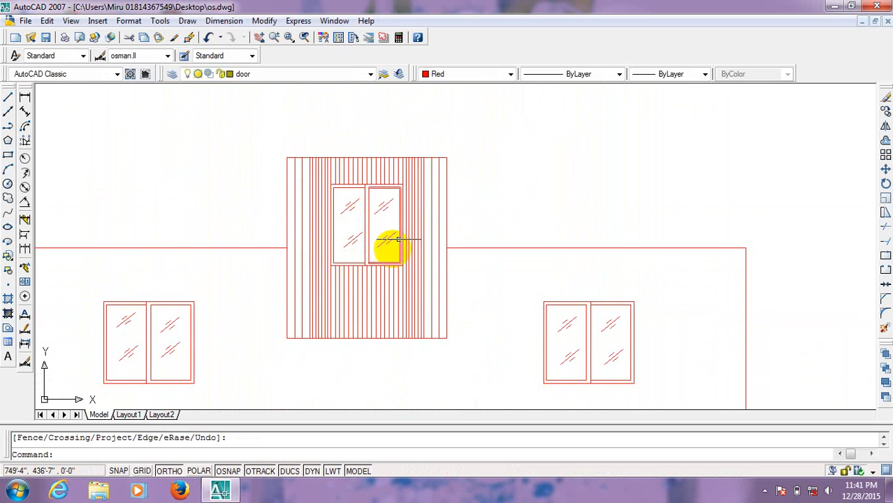
{"action": "scroll", "coordinate": [425, 278], "scroll_direction": "down", "scroll_amount": 5}
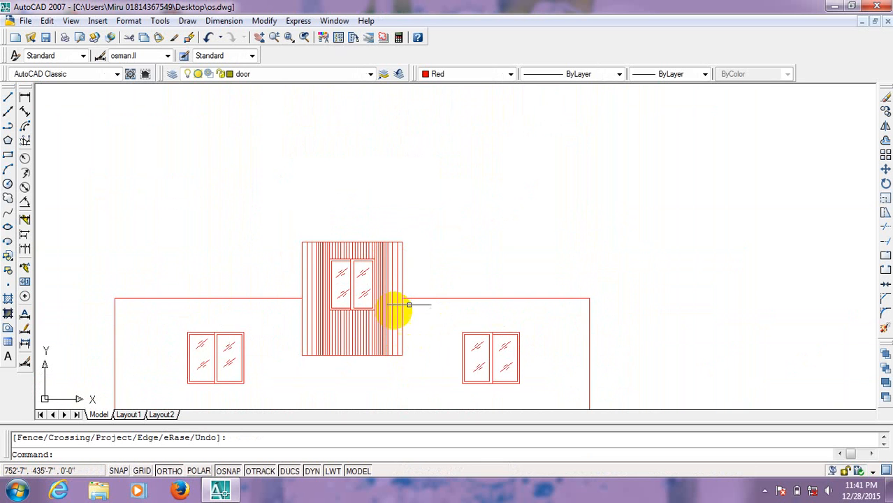
{"action": "scroll", "coordinate": [366, 297], "scroll_direction": "up", "scroll_amount": 2}
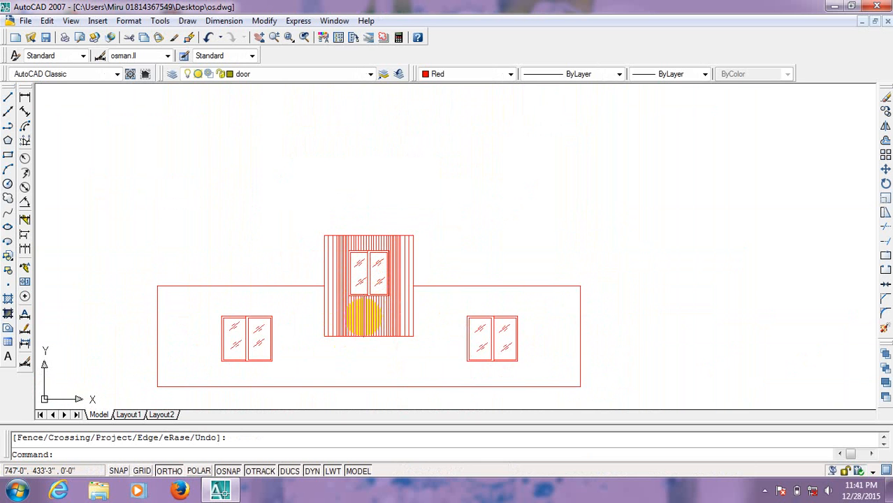
{"action": "scroll", "coordinate": [365, 320], "scroll_direction": "down", "scroll_amount": 6}
{"action": "scroll", "coordinate": [136, 223], "scroll_direction": "up", "scroll_amount": 5}
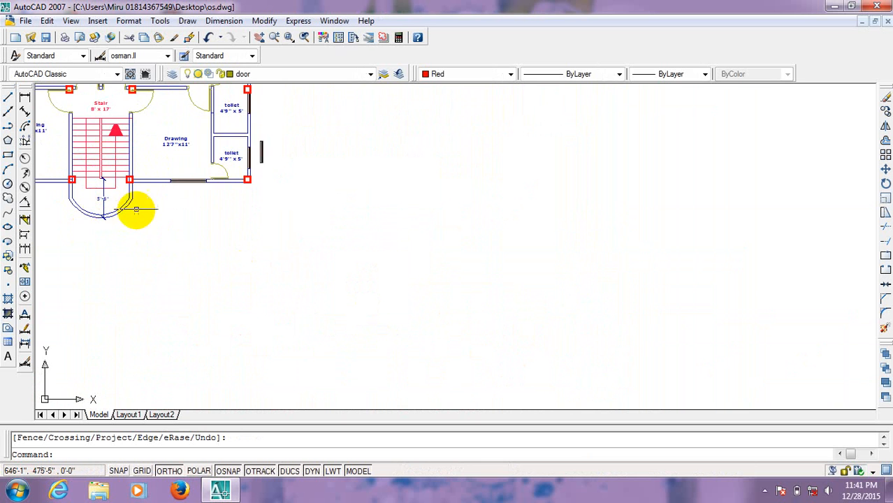
{"action": "scroll", "coordinate": [142, 220], "scroll_direction": "down", "scroll_amount": 7}
{"action": "scroll", "coordinate": [342, 306], "scroll_direction": "up", "scroll_amount": 8}
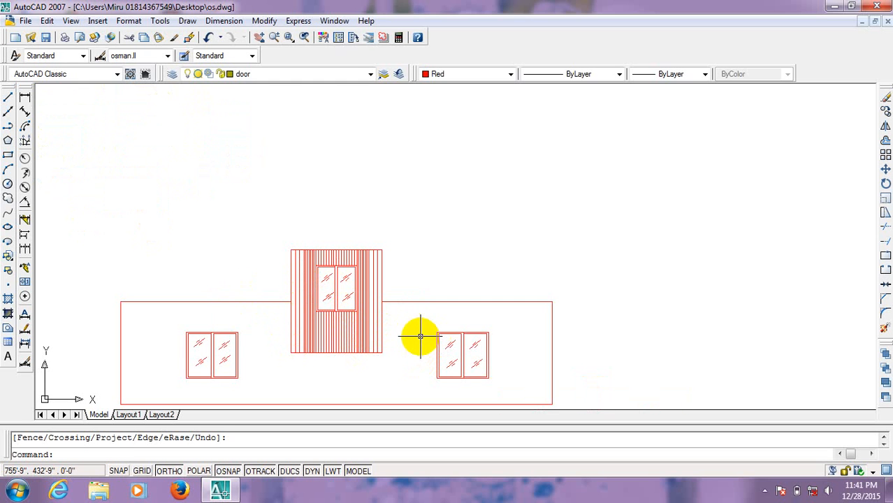
{"action": "scroll", "coordinate": [436, 314], "scroll_direction": "up", "scroll_amount": 1}
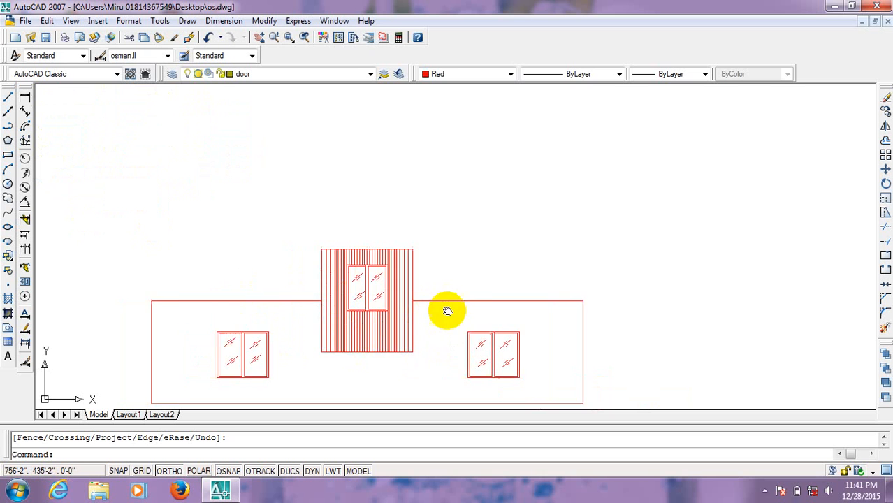
{"action": "scroll", "coordinate": [454, 308], "scroll_direction": "down", "scroll_amount": 3}
{"action": "scroll", "coordinate": [405, 287], "scroll_direction": "up", "scroll_amount": 3}
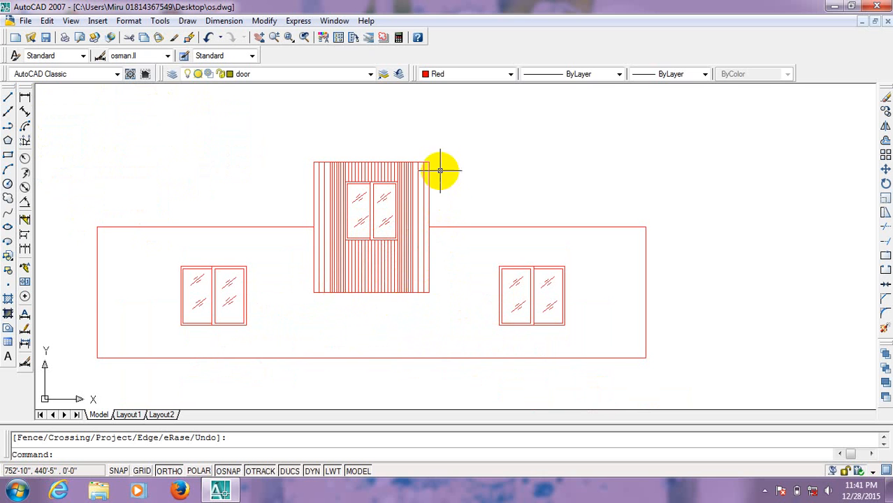
Step: Move the grooved bay and its window straight up 2', excluding the wall's two top lines from the selection
{"action": "left_click", "coordinate": [450, 148]}
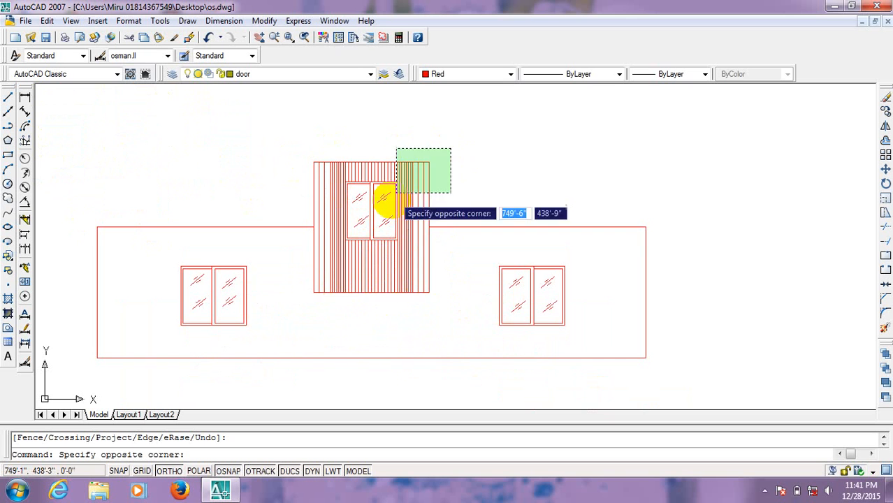
{"action": "left_click", "coordinate": [294, 314]}
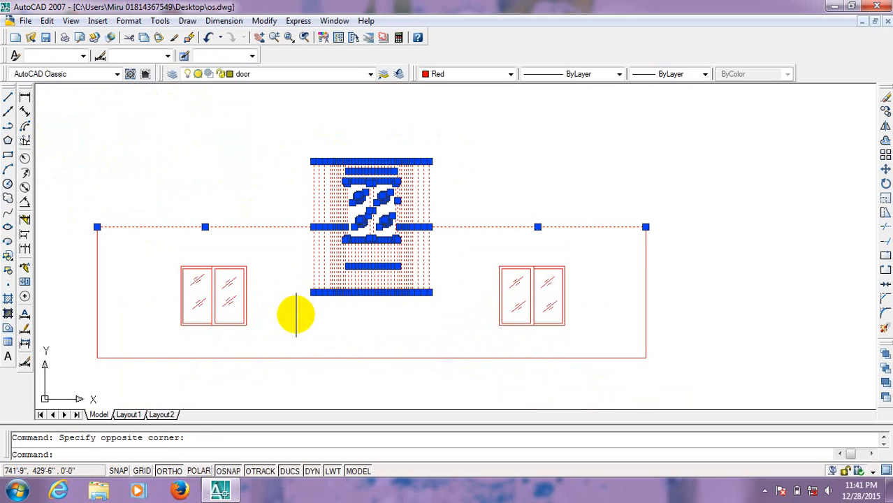
{"action": "left_click", "coordinate": [292, 208], "text": "shift"}
{"action": "left_click", "coordinate": [282, 230], "text": "shift"}
{"action": "left_click", "coordinate": [445, 226], "text": "shift"}
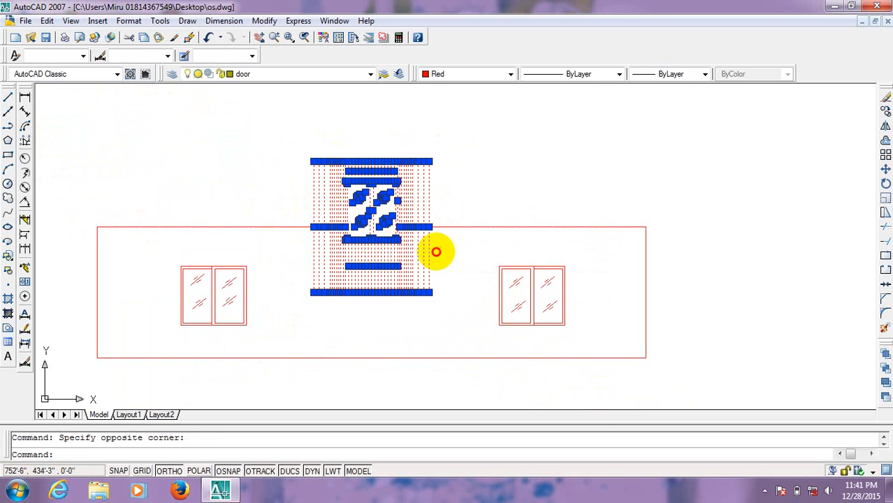
{"action": "type", "text": "m"}
{"action": "key", "text": "Return"}
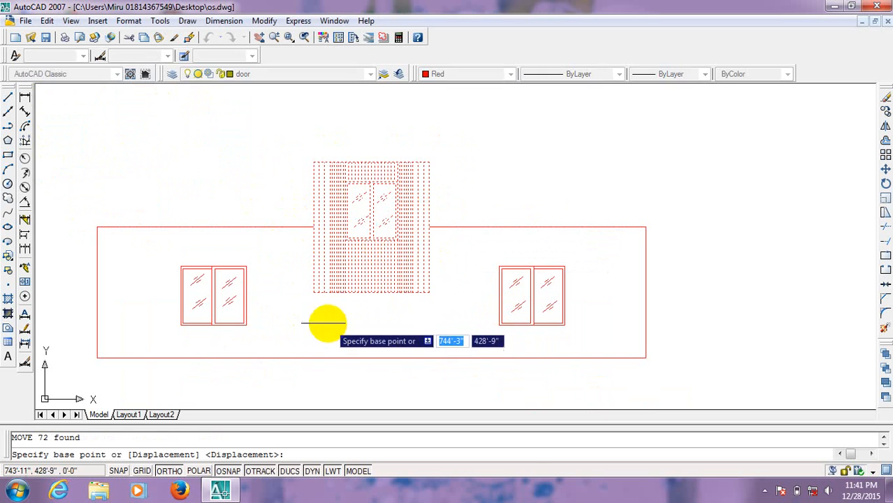
{"action": "left_click", "coordinate": [321, 318]}
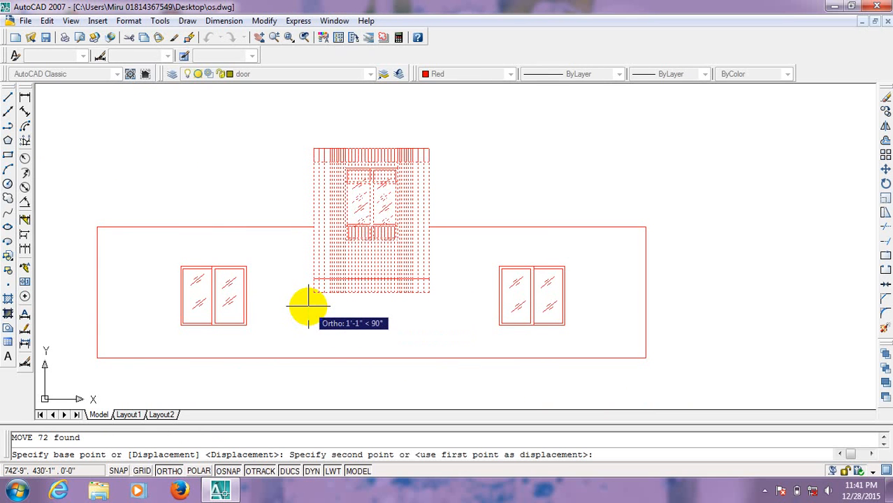
{"action": "type", "text": "2"}
{"action": "key", "text": "Return"}
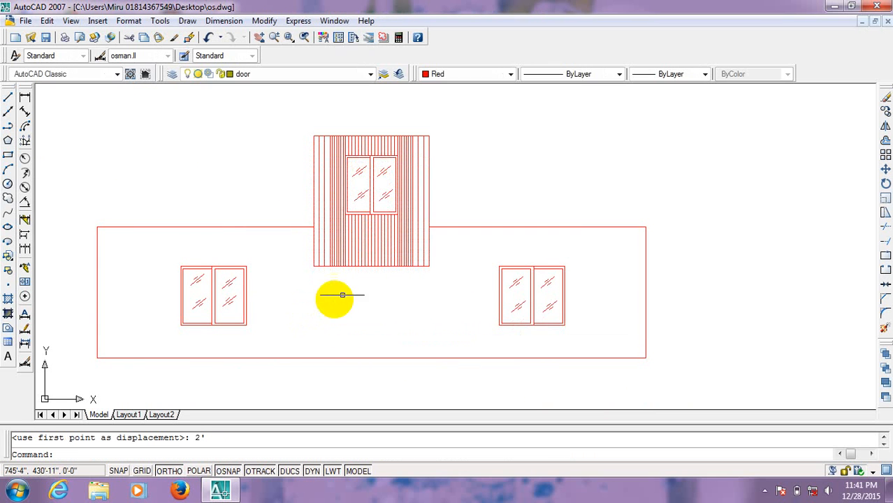
Step: Draw vertical lines from the bay's lower left and lower right corners down to the wall's base line
{"action": "left_click", "coordinate": [9, 99]}
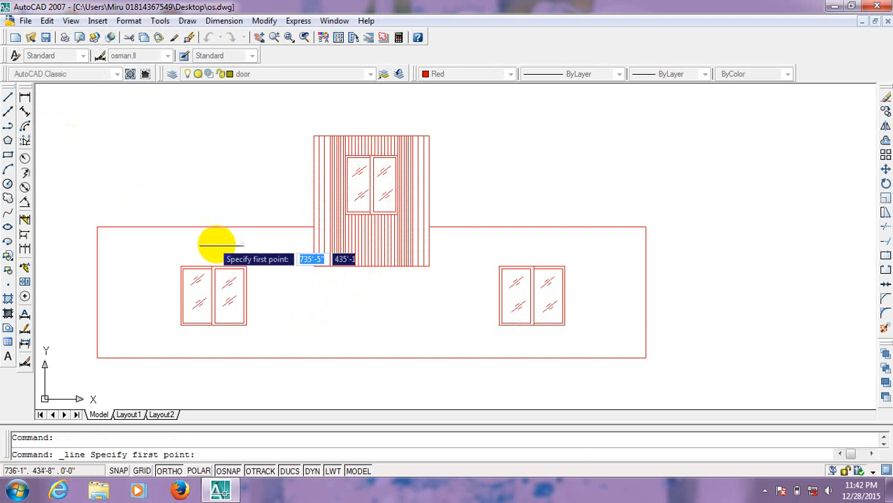
{"action": "left_click", "coordinate": [314, 266]}
{"action": "left_click", "coordinate": [315, 357]}
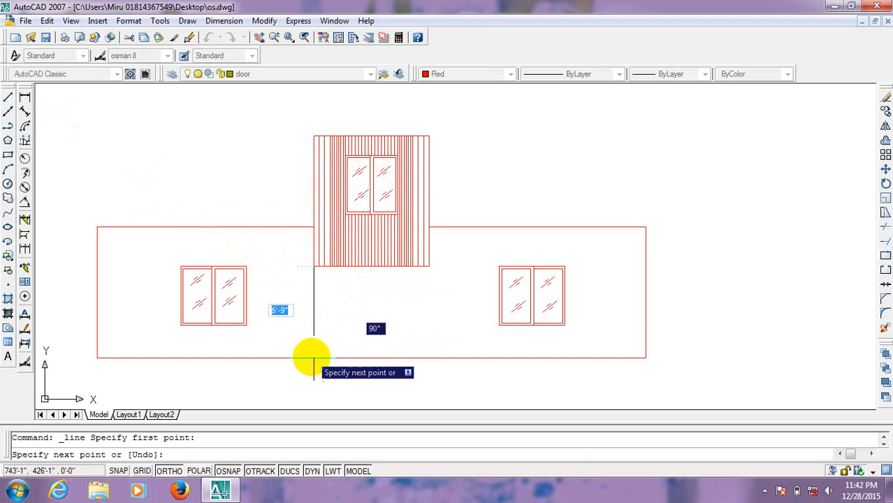
{"action": "right_click", "coordinate": [314, 357]}
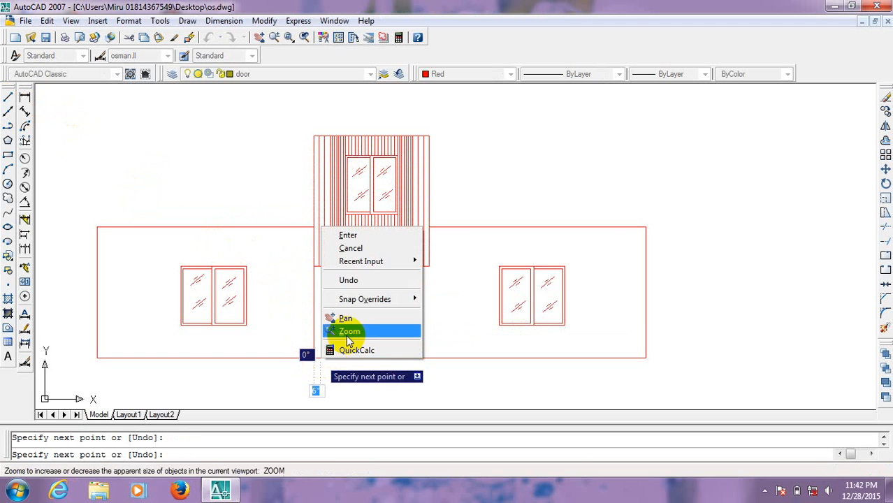
{"action": "left_click", "coordinate": [330, 246]}
{"action": "right_click", "coordinate": [431, 189]}
{"action": "left_click", "coordinate": [443, 202]}
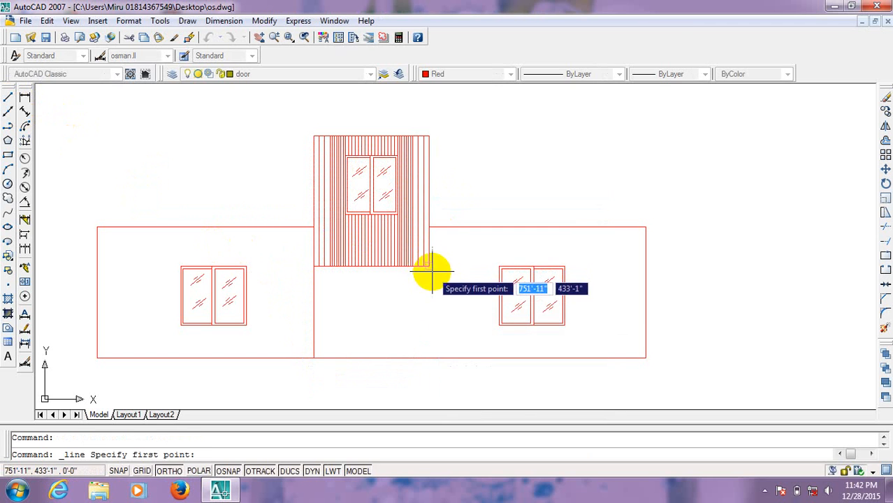
{"action": "left_click", "coordinate": [428, 269]}
{"action": "left_click", "coordinate": [429, 356]}
{"action": "right_click", "coordinate": [429, 355]}
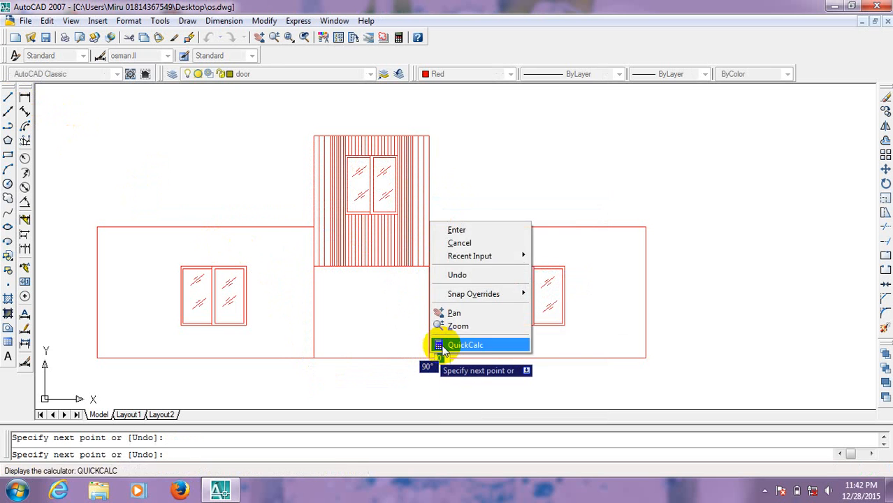
{"action": "left_click", "coordinate": [451, 230]}
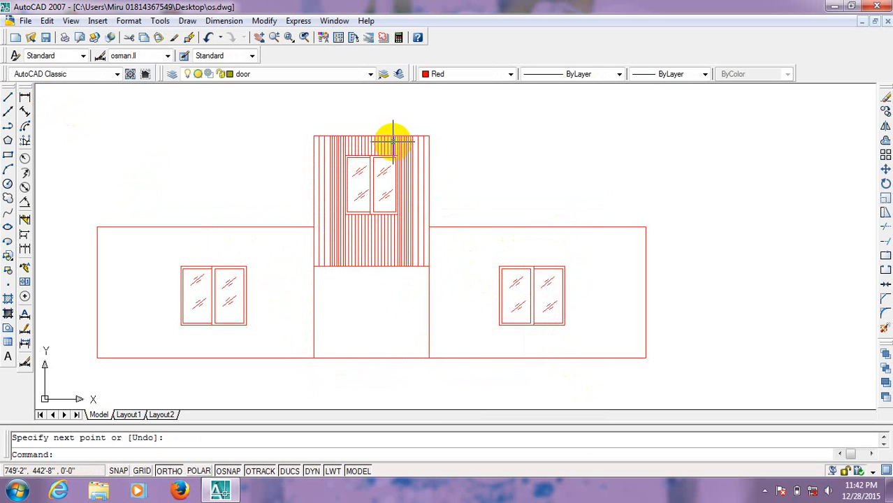
Step: Copy the whole storey except its base line straight up three times, stacking each copy on the floor below
{"action": "scroll", "coordinate": [426, 183], "scroll_direction": "down", "scroll_amount": 2}
{"action": "scroll", "coordinate": [412, 272], "scroll_direction": "up", "scroll_amount": 3}
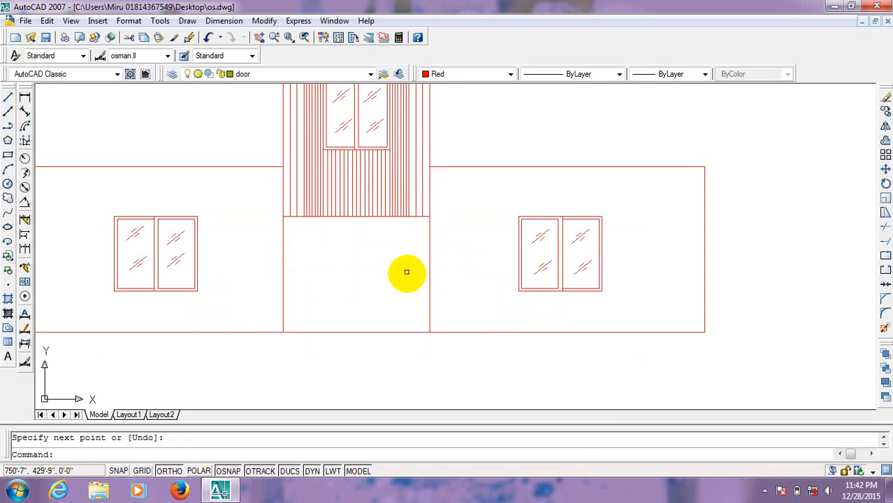
{"action": "scroll", "coordinate": [426, 255], "scroll_direction": "down", "scroll_amount": 4}
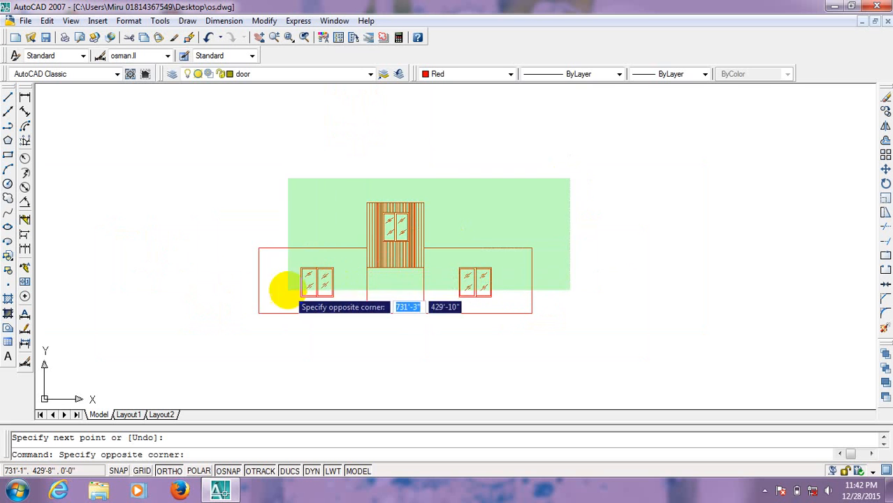
{"action": "left_click", "coordinate": [228, 306]}
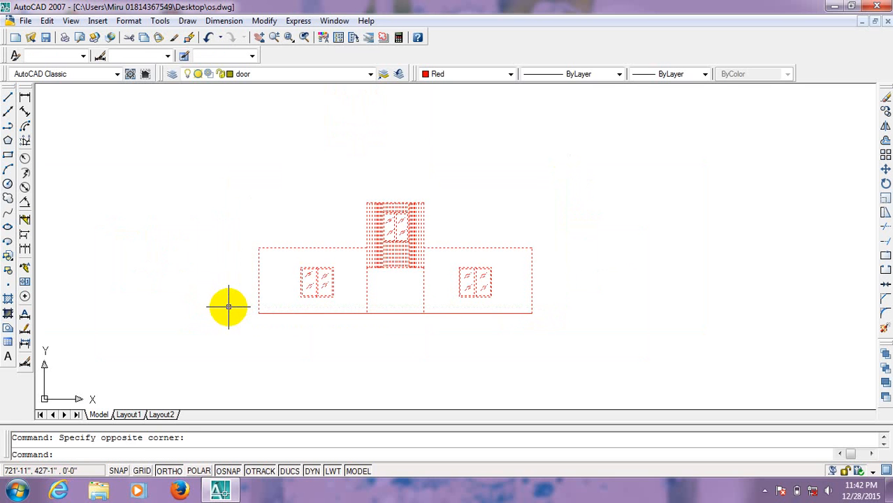
{"action": "key", "text": "Return"}
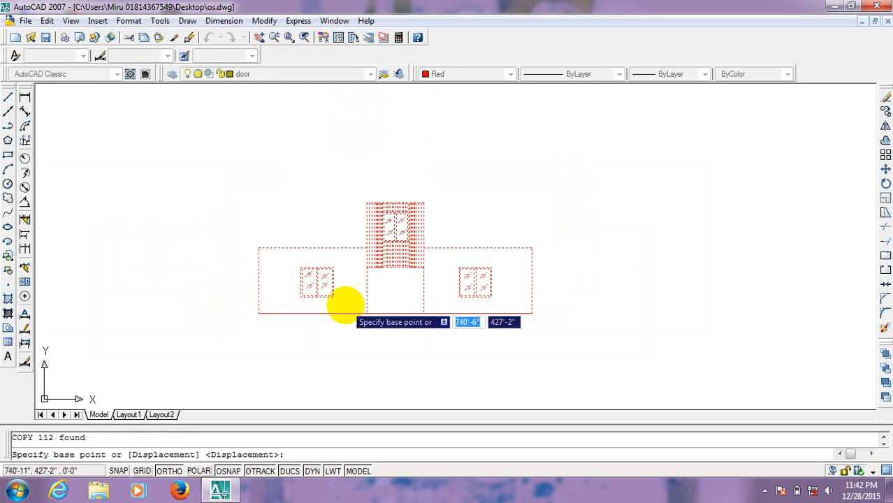
{"action": "scroll", "coordinate": [329, 299], "scroll_direction": "up", "scroll_amount": 3}
{"action": "left_click", "coordinate": [346, 318]}
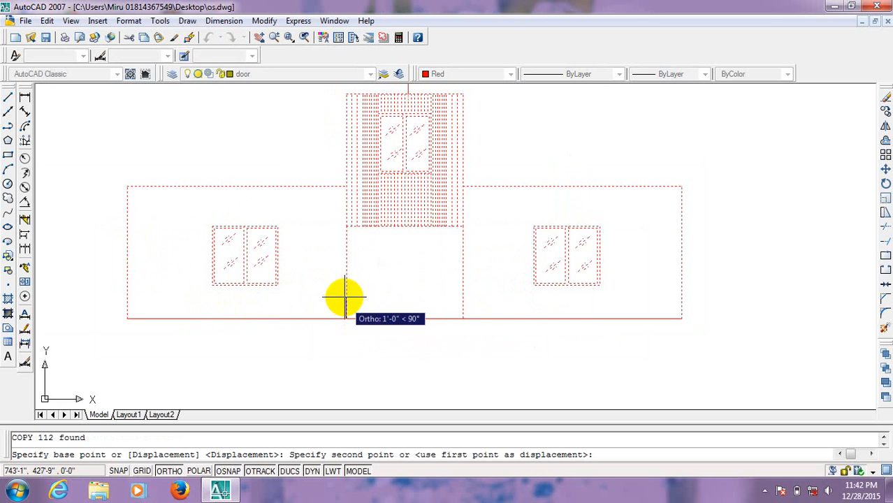
{"action": "left_click", "coordinate": [344, 185]}
{"action": "scroll", "coordinate": [346, 209], "scroll_direction": "down", "scroll_amount": 3}
{"action": "scroll", "coordinate": [342, 160], "scroll_direction": "up", "scroll_amount": 3}
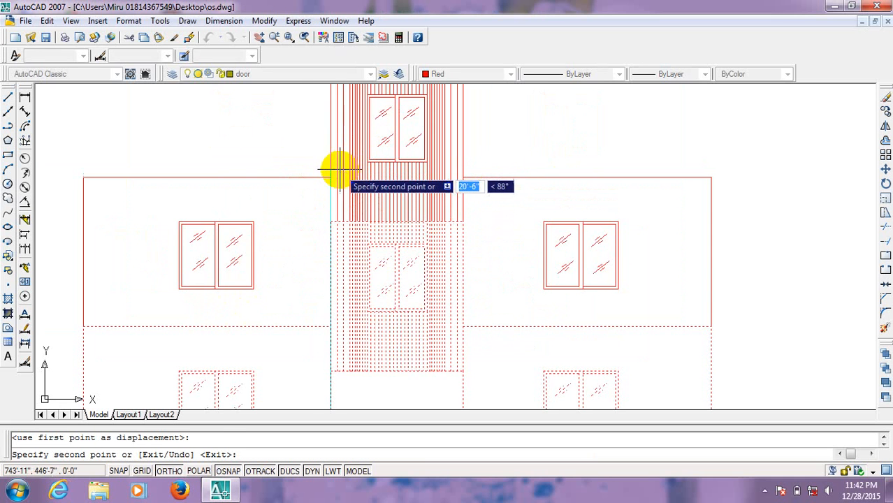
{"action": "left_click", "coordinate": [333, 167]}
{"action": "scroll", "coordinate": [308, 234], "scroll_direction": "up", "scroll_amount": 2}
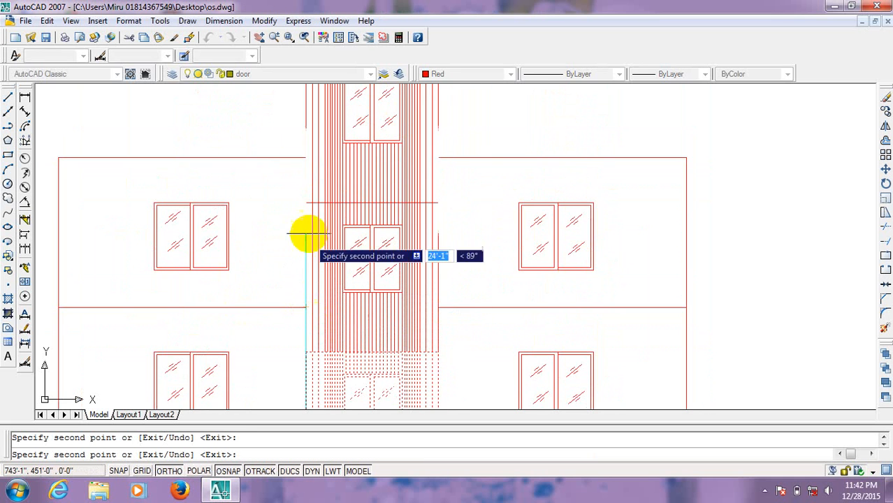
{"action": "right_click", "coordinate": [308, 162]}
{"action": "left_click", "coordinate": [325, 164]}
Step: Examine the stacked four-storey elevation and its grooved bay beside the floor plan
{"action": "scroll", "coordinate": [325, 183], "scroll_direction": "down", "scroll_amount": 4}
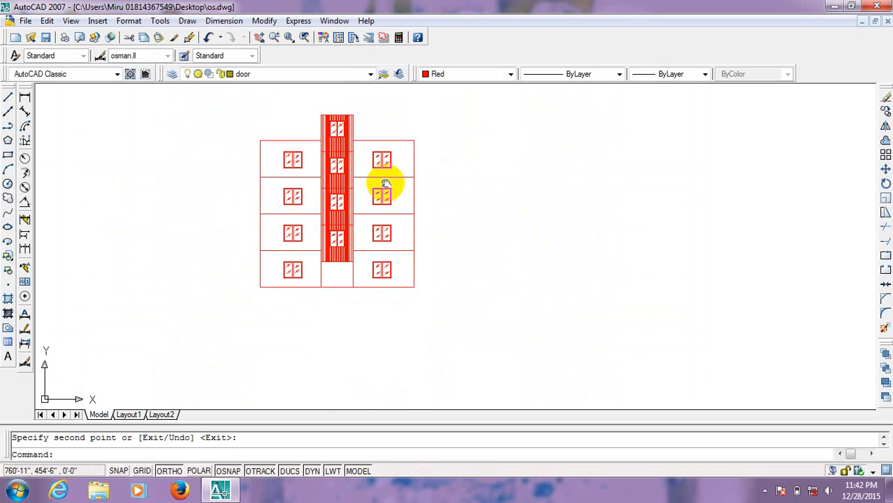
{"action": "scroll", "coordinate": [345, 192], "scroll_direction": "up", "scroll_amount": 3}
{"action": "scroll", "coordinate": [442, 320], "scroll_direction": "down", "scroll_amount": 4}
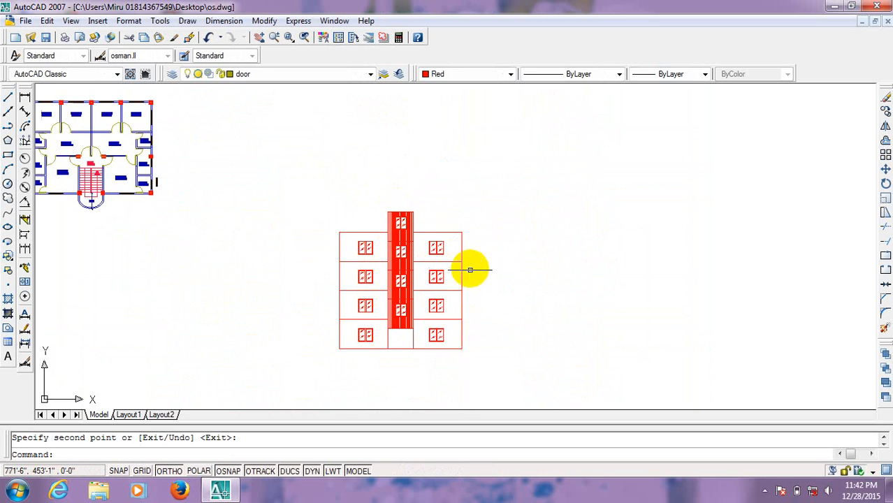
{"action": "middle_click_drag", "start_coordinate": [468, 266], "coordinate": [458, 230]}
{"action": "scroll", "coordinate": [393, 283], "scroll_direction": "down", "scroll_amount": 2}
{"action": "scroll", "coordinate": [422, 230], "scroll_direction": "up", "scroll_amount": 4}
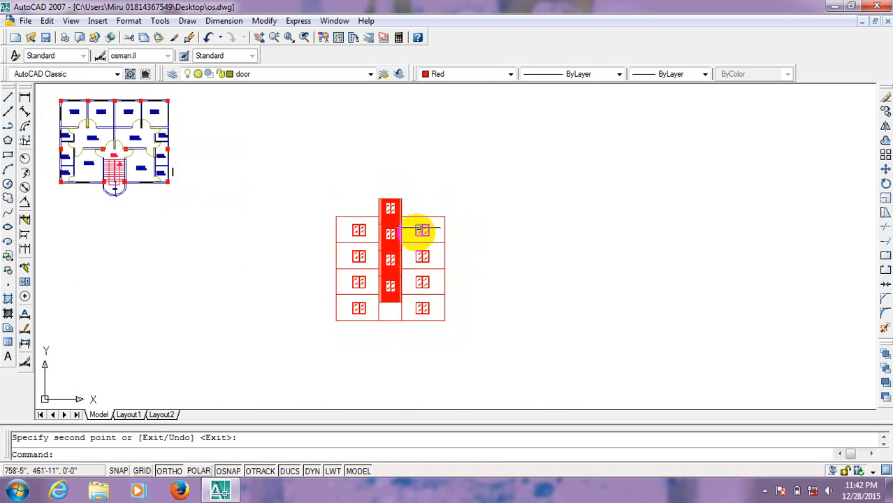
{"action": "scroll", "coordinate": [450, 283], "scroll_direction": "down", "scroll_amount": 2}
{"action": "scroll", "coordinate": [433, 283], "scroll_direction": "up", "scroll_amount": 2}
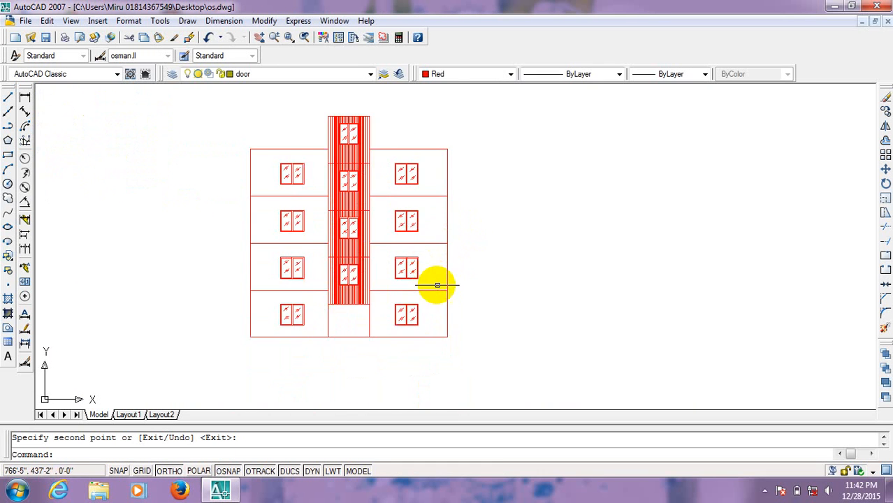
{"action": "middle_click_drag", "start_coordinate": [444, 246], "coordinate": [468, 273]}
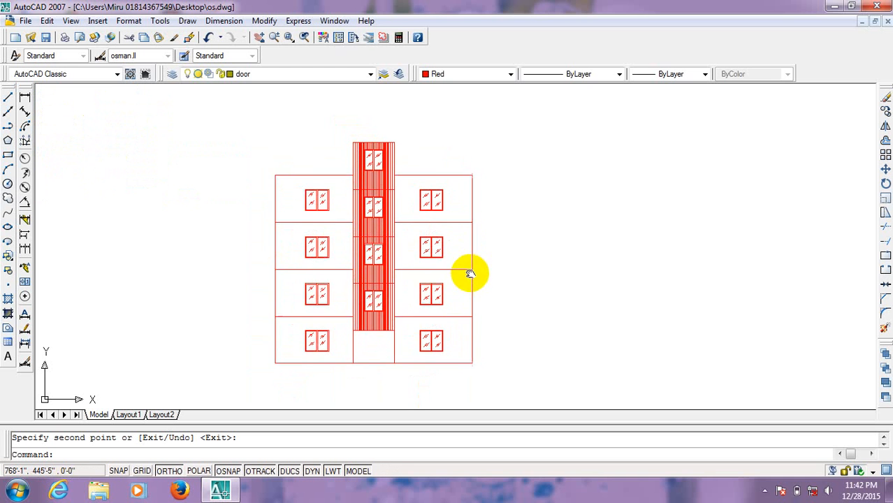
{"action": "middle_click_drag", "start_coordinate": [392, 188], "coordinate": [433, 237]}
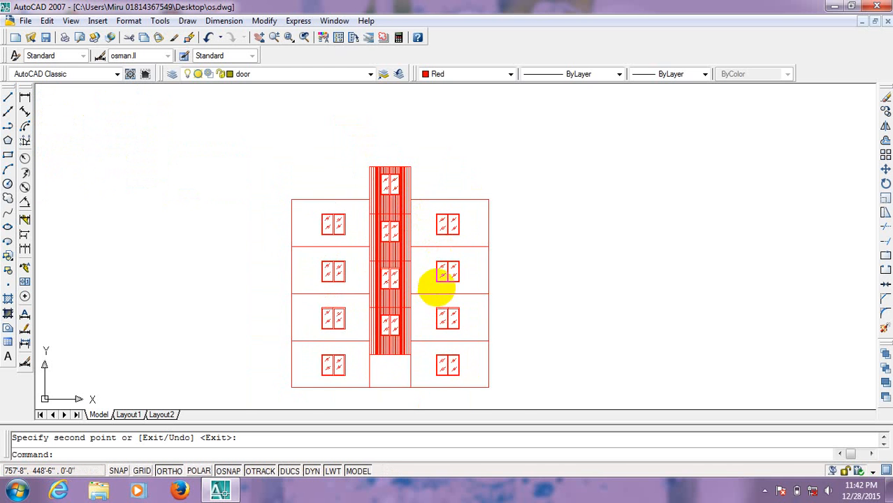
{"action": "scroll", "coordinate": [418, 306], "scroll_direction": "up", "scroll_amount": 2}
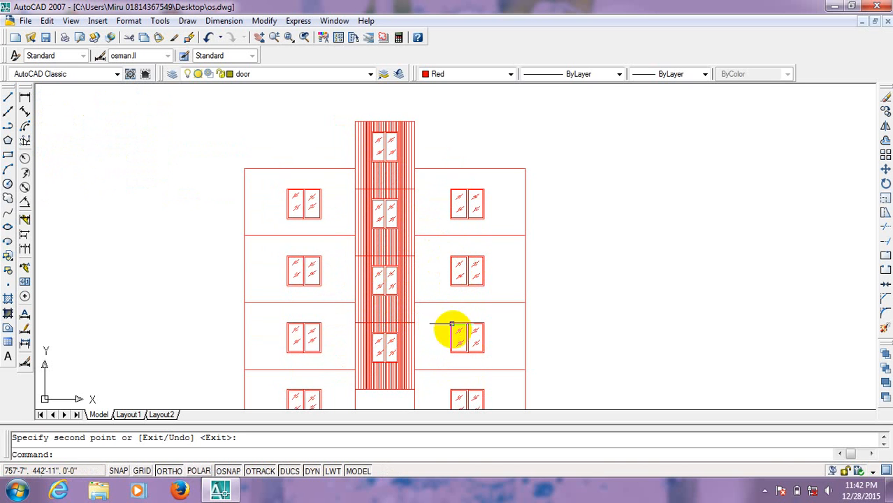
Step: From the roof line's left corner, draw a line 6" outward and 12" up to begin a stepped cornice
{"action": "middle_click_drag", "start_coordinate": [420, 261], "coordinate": [406, 309]}
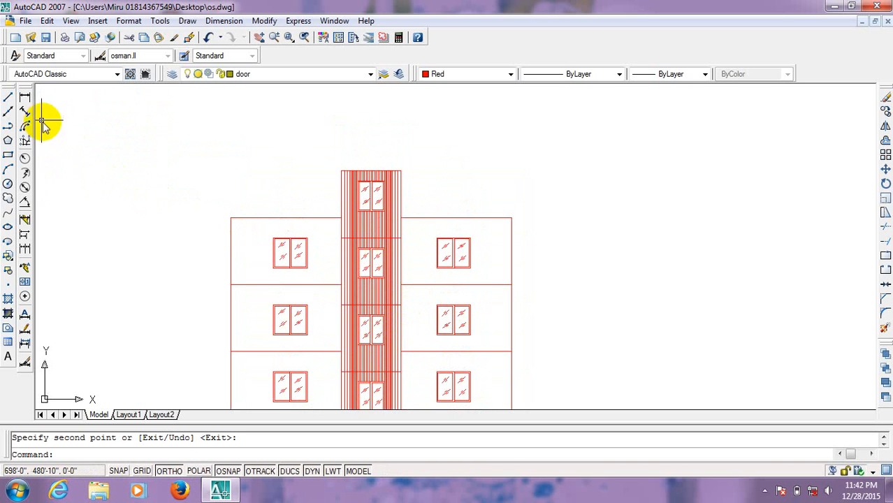
{"action": "left_click", "coordinate": [7, 98]}
{"action": "left_click", "coordinate": [230, 218]}
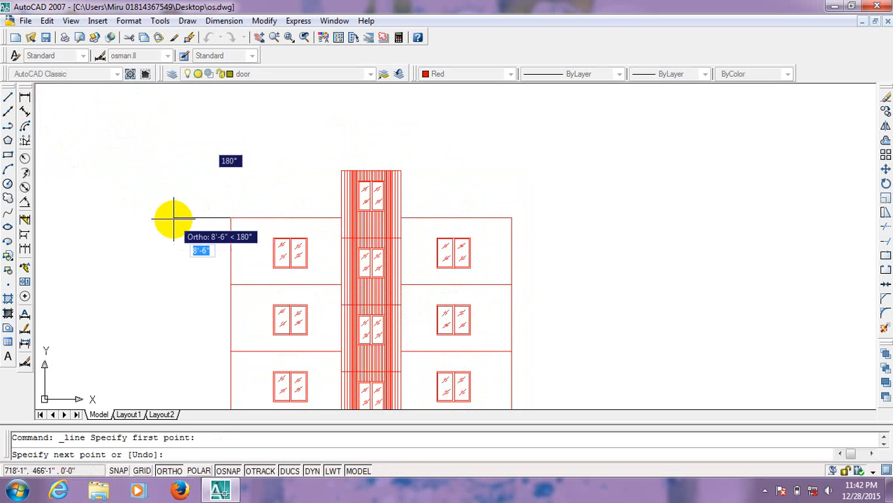
{"action": "type", "text": "6"}
{"action": "key", "text": "Return"}
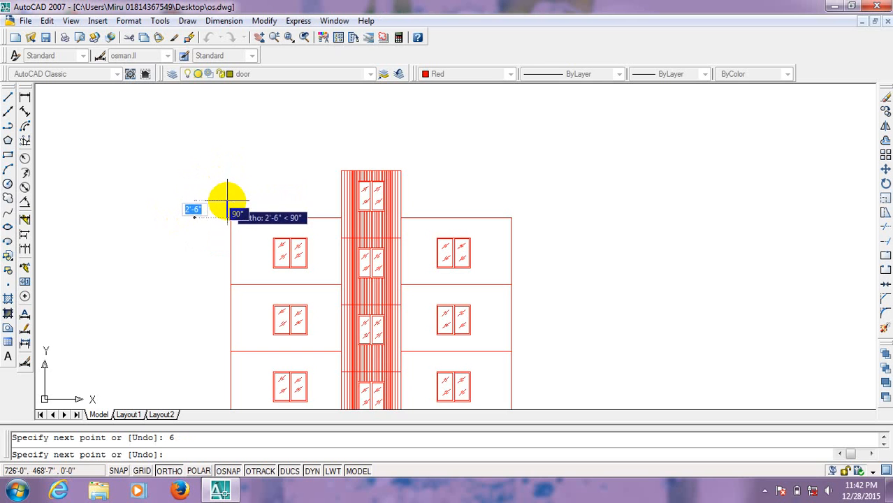
{"action": "type", "text": "12"}
{"action": "key", "text": "Return"}
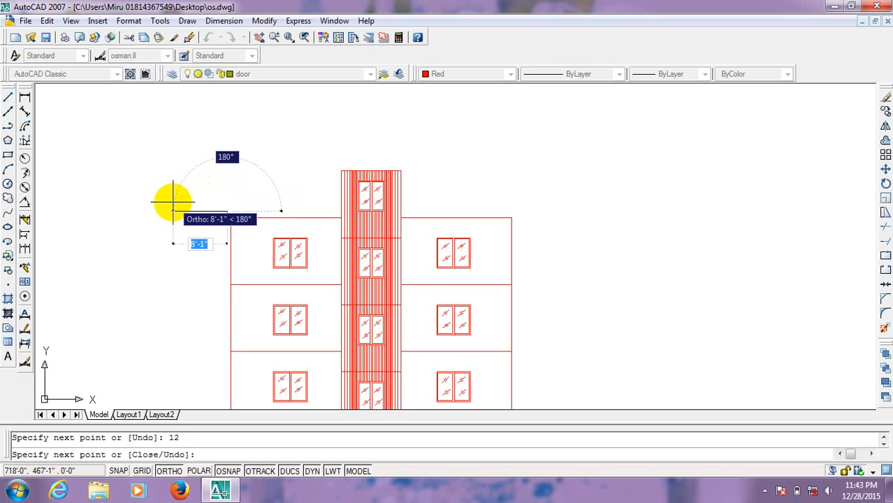
Step: Continue the cornice with two more steps of 6" outward and 12" up, and end with a horizontal line to the grooved bay
{"action": "type", "text": "6"}
{"action": "key", "text": "Return"}
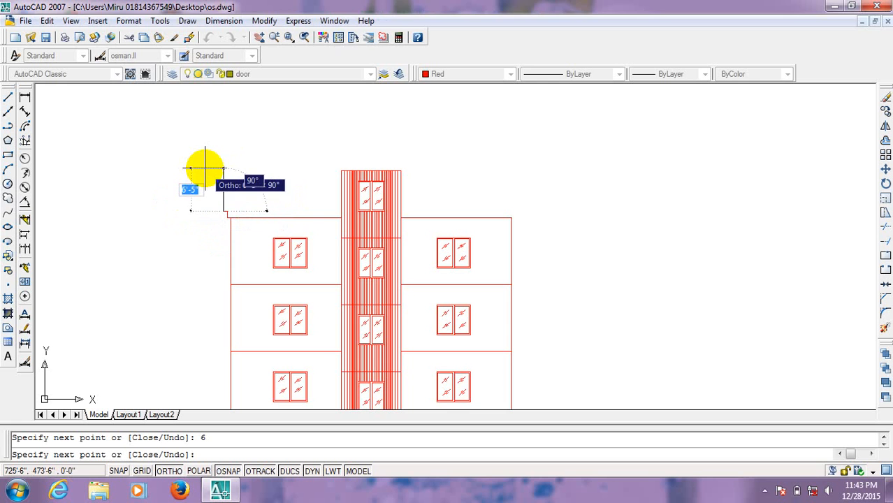
{"action": "type", "text": "12"}
{"action": "key", "text": "Return"}
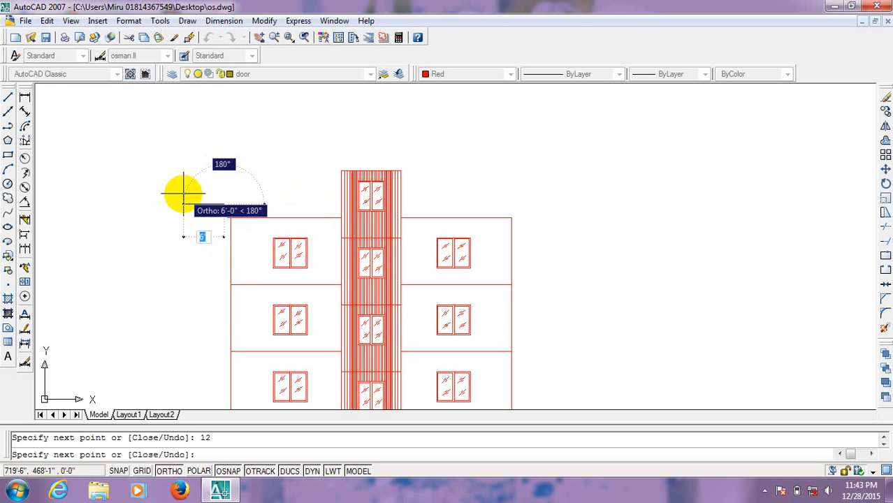
{"action": "type", "text": "6"}
{"action": "key", "text": "Return"}
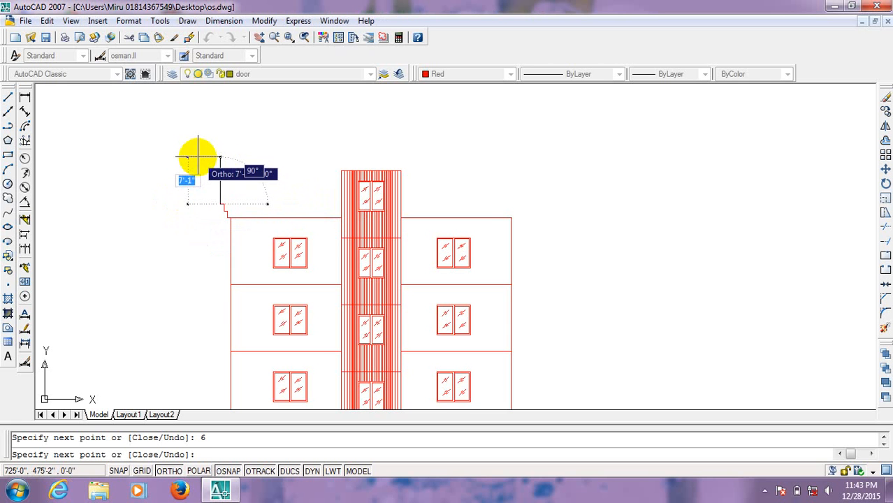
{"action": "type", "text": "12"}
{"action": "key", "text": "Return"}
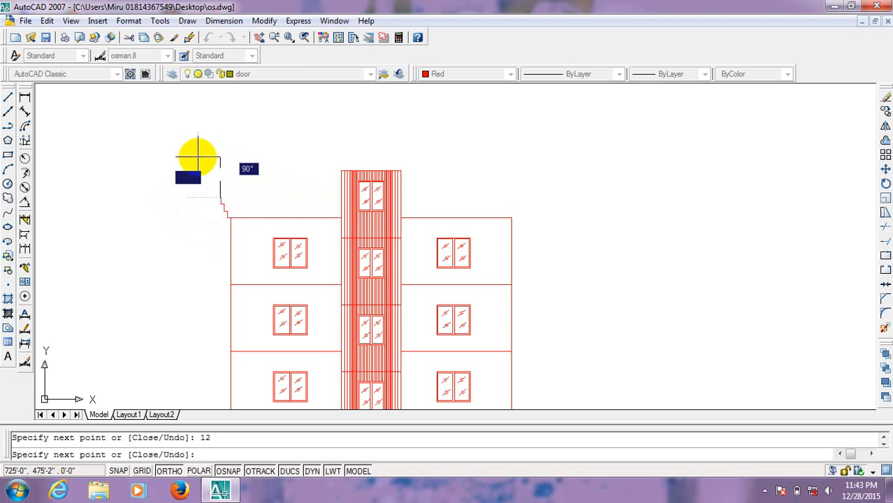
{"action": "right_click", "coordinate": [338, 198]}
{"action": "left_click", "coordinate": [360, 204]}
Step: Mirror the left cornice lines about the grooved bay's vertical centre line, keeping the originals
{"action": "left_click", "coordinate": [266, 183]}
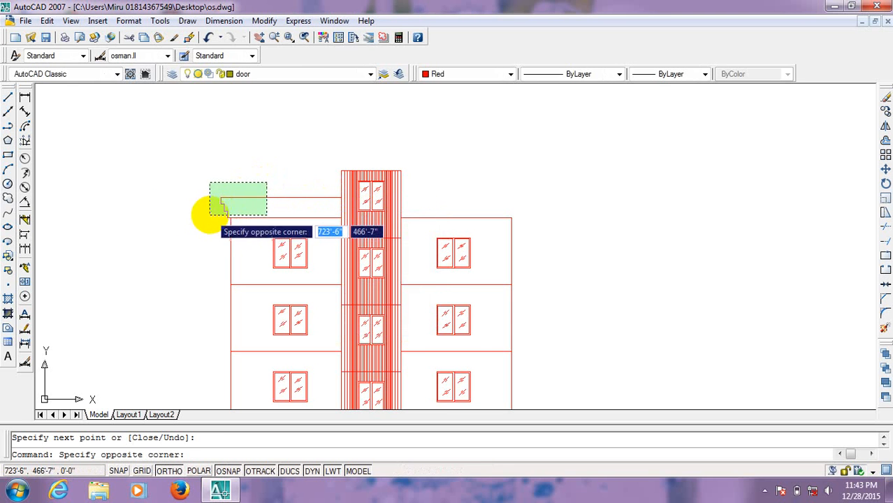
{"action": "left_click", "coordinate": [210, 214]}
{"action": "type", "text": "m"}
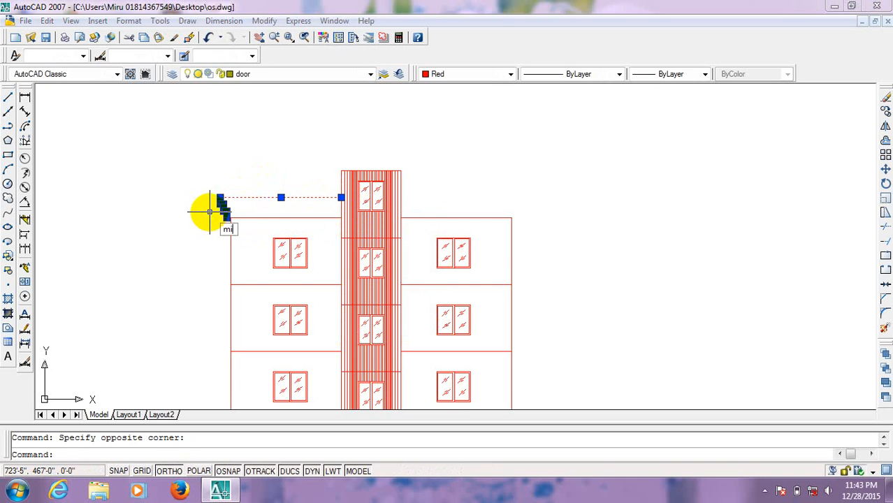
{"action": "type", "text": "i"}
{"action": "key", "text": "Return"}
{"action": "scroll", "coordinate": [355, 175], "scroll_direction": "up", "scroll_amount": 4}
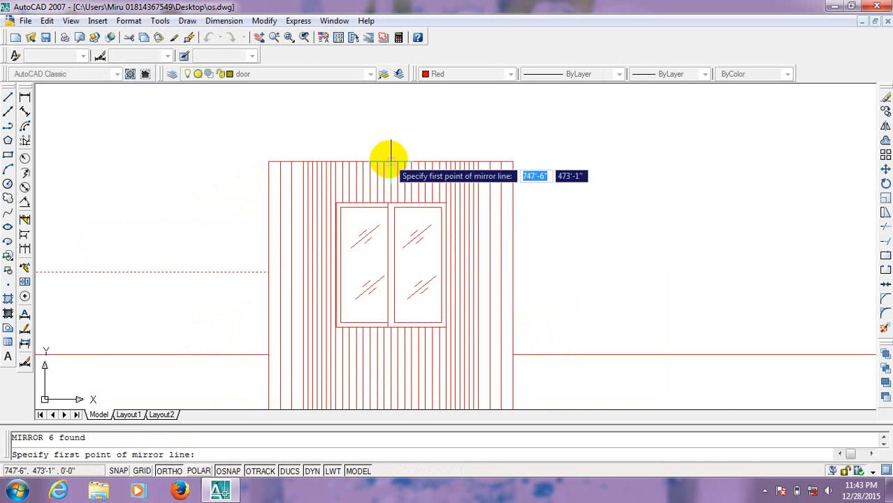
{"action": "scroll", "coordinate": [390, 161], "scroll_direction": "up", "scroll_amount": 3}
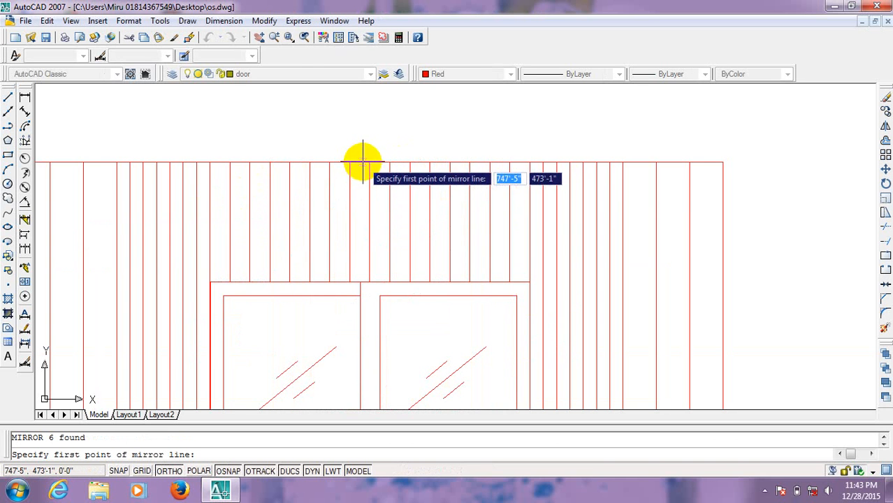
{"action": "left_click", "coordinate": [378, 117]}
{"action": "right_click", "coordinate": [379, 120]}
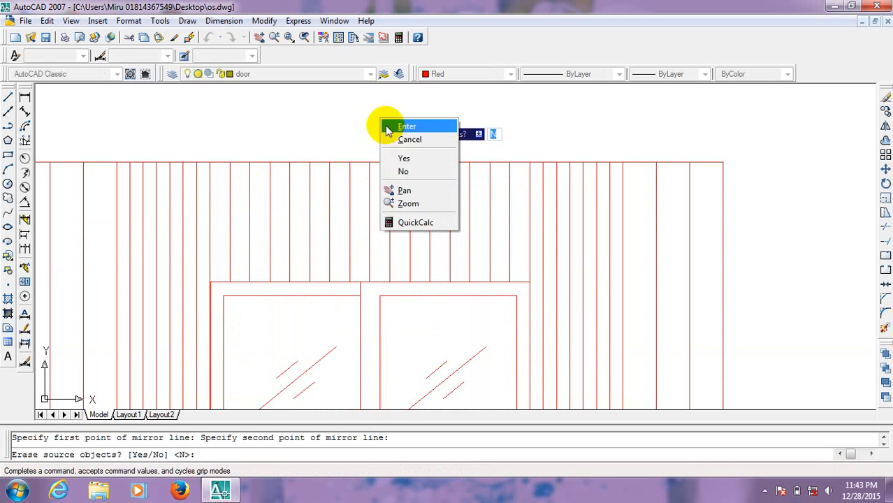
{"action": "left_click", "coordinate": [382, 125]}
Step: Copy the short horizontal line under the left cornice to the right wall's top corner to close the mirrored cornice
{"action": "scroll", "coordinate": [378, 120], "scroll_direction": "down", "scroll_amount": 5}
{"action": "scroll", "coordinate": [531, 194], "scroll_direction": "up", "scroll_amount": 3}
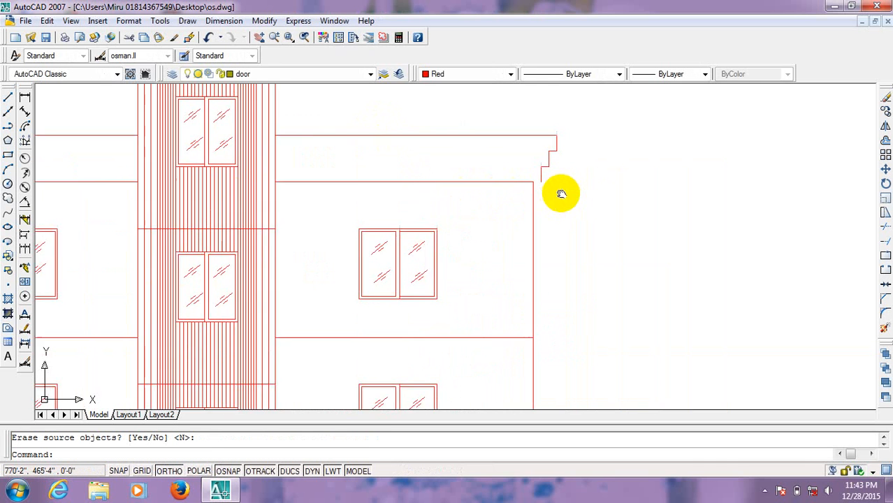
{"action": "scroll", "coordinate": [552, 199], "scroll_direction": "down", "scroll_amount": 4}
{"action": "scroll", "coordinate": [285, 199], "scroll_direction": "up", "scroll_amount": 5}
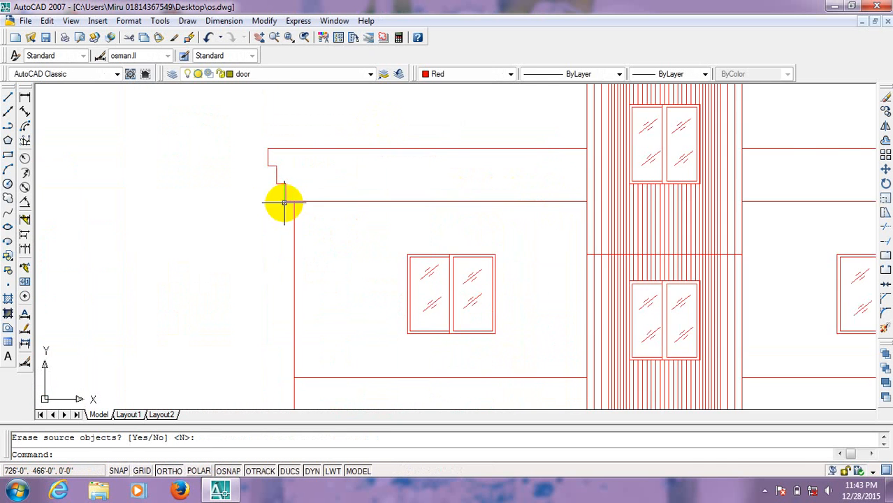
{"action": "left_click", "coordinate": [292, 194]}
{"action": "left_click", "coordinate": [286, 222]}
{"action": "type", "text": "c"}
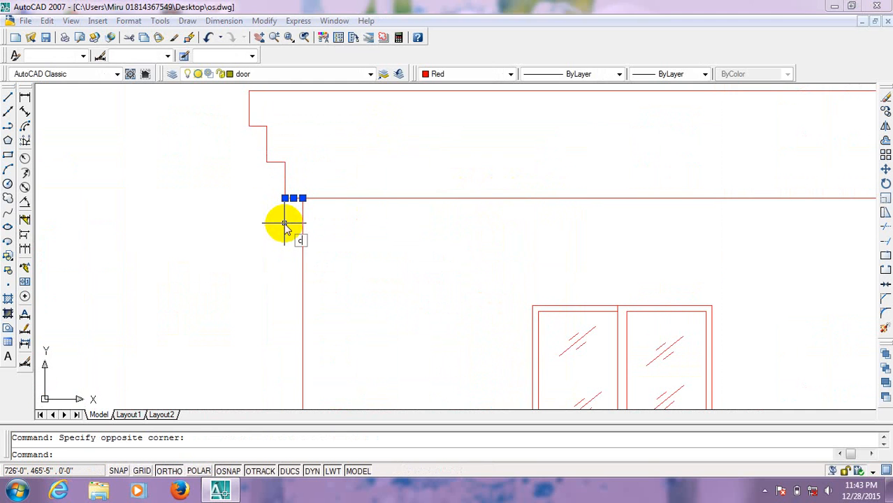
{"action": "type", "text": "o"}
{"action": "key", "text": "Return"}
{"action": "left_click", "coordinate": [285, 195]}
{"action": "scroll", "coordinate": [279, 143], "scroll_direction": "down", "scroll_amount": 4}
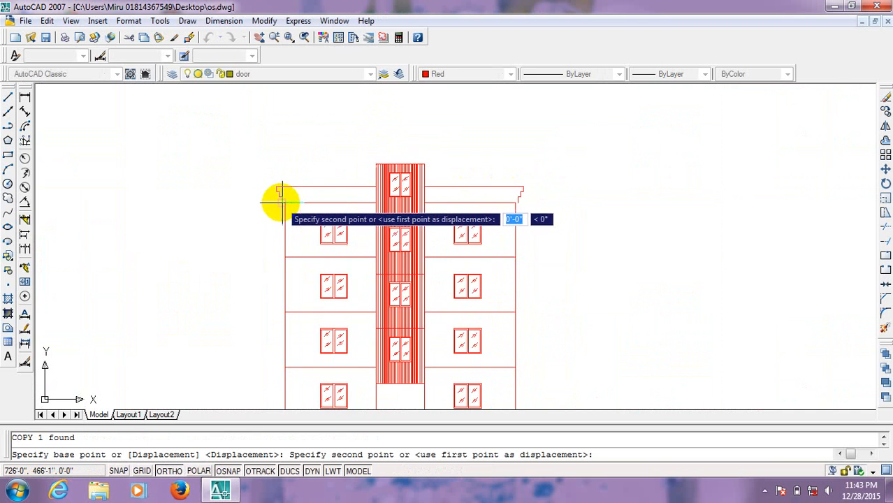
{"action": "scroll", "coordinate": [491, 203], "scroll_direction": "up", "scroll_amount": 3}
{"action": "left_click", "coordinate": [499, 206]}
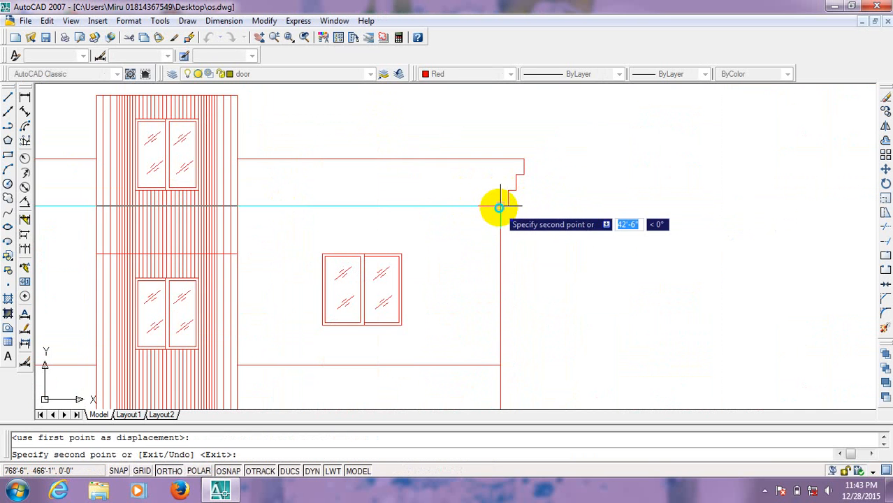
{"action": "right_click", "coordinate": [500, 207]}
{"action": "left_click", "coordinate": [504, 217]}
Step: Erase the leftover horizontal joint line across the grooved bay at the top storey
{"action": "scroll", "coordinate": [484, 259], "scroll_direction": "down", "scroll_amount": 4}
{"action": "scroll", "coordinate": [412, 252], "scroll_direction": "up", "scroll_amount": 6}
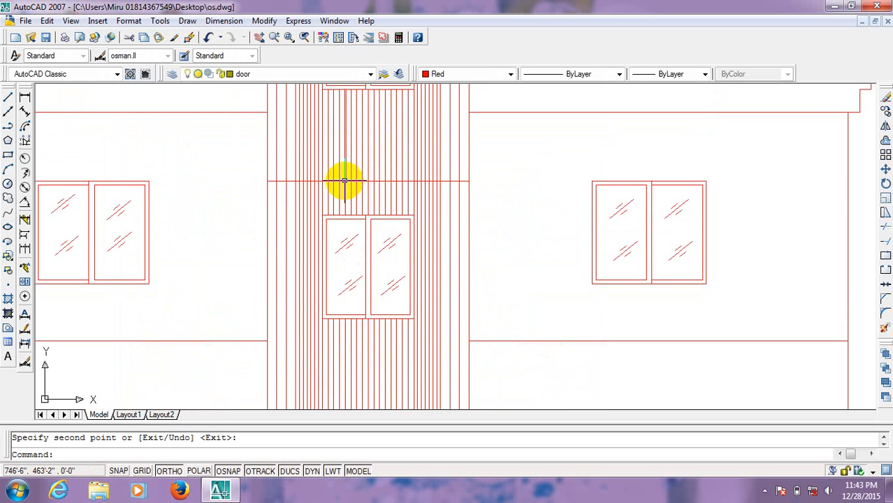
{"action": "key", "text": "Delete"}
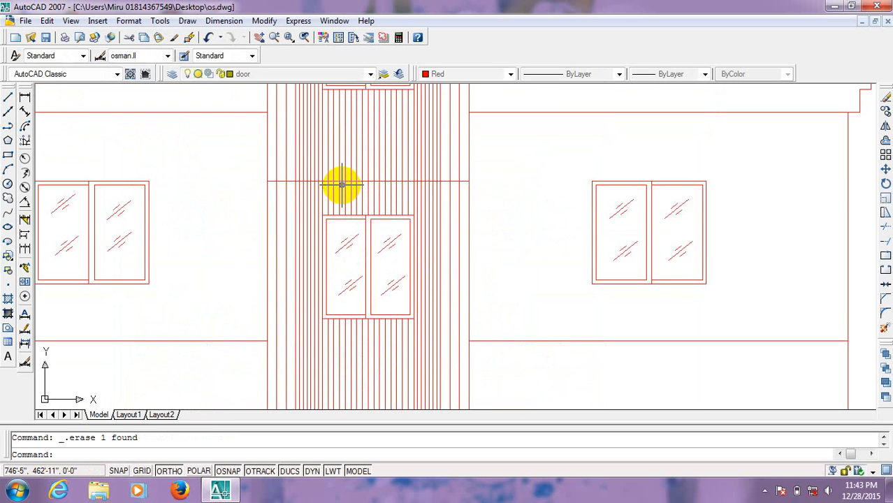
{"action": "scroll", "coordinate": [352, 178], "scroll_direction": "down", "scroll_amount": 4}
{"action": "scroll", "coordinate": [359, 172], "scroll_direction": "up", "scroll_amount": 4}
{"action": "scroll", "coordinate": [449, 188], "scroll_direction": "up", "scroll_amount": 2}
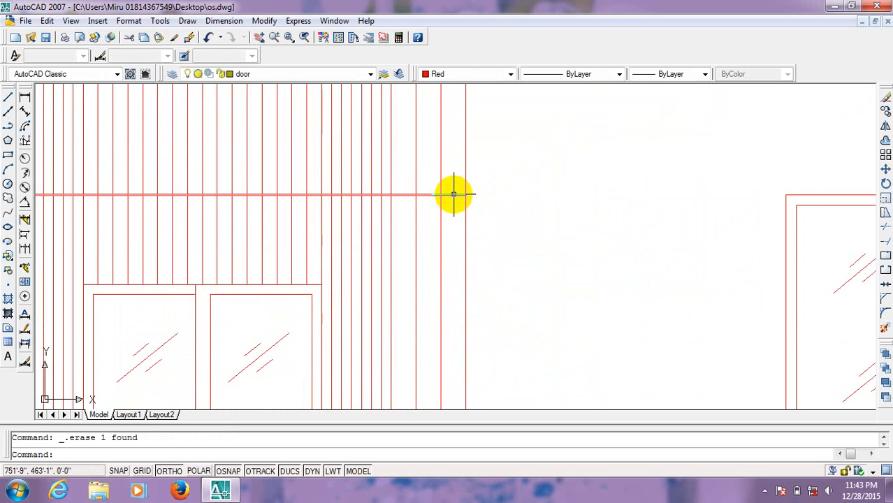
{"action": "scroll", "coordinate": [458, 209], "scroll_direction": "down", "scroll_amount": 4}
{"action": "middle_click", "coordinate": [455, 239]}
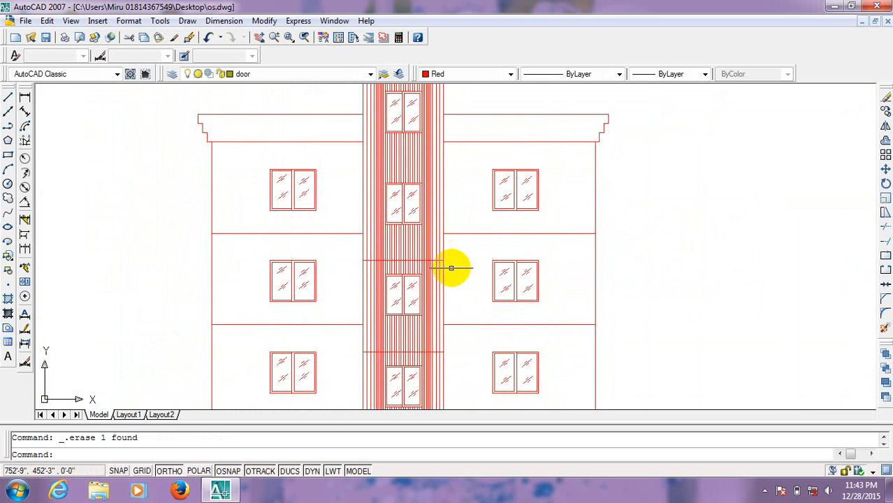
Step: Erase the two remaining horizontal joint lines across the grooved bay at the third and second storeys
{"action": "scroll", "coordinate": [447, 263], "scroll_direction": "up", "scroll_amount": 4}
{"action": "left_click", "coordinate": [425, 250]}
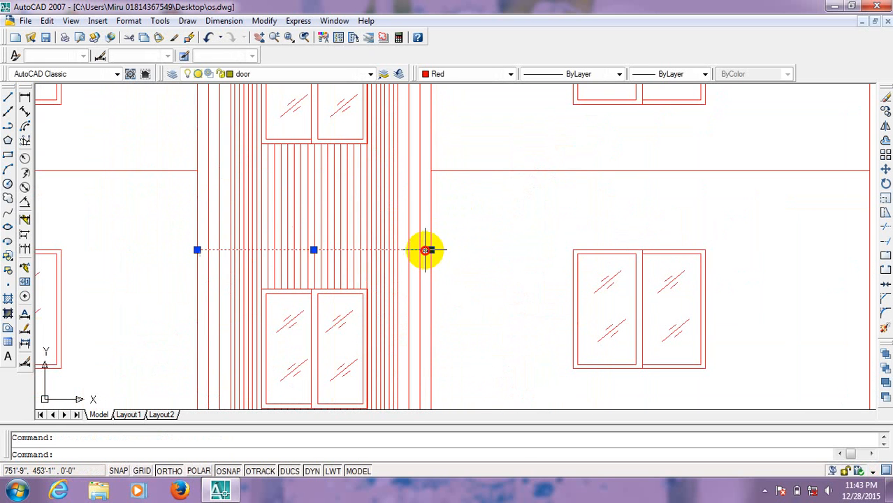
{"action": "key", "text": "Delete"}
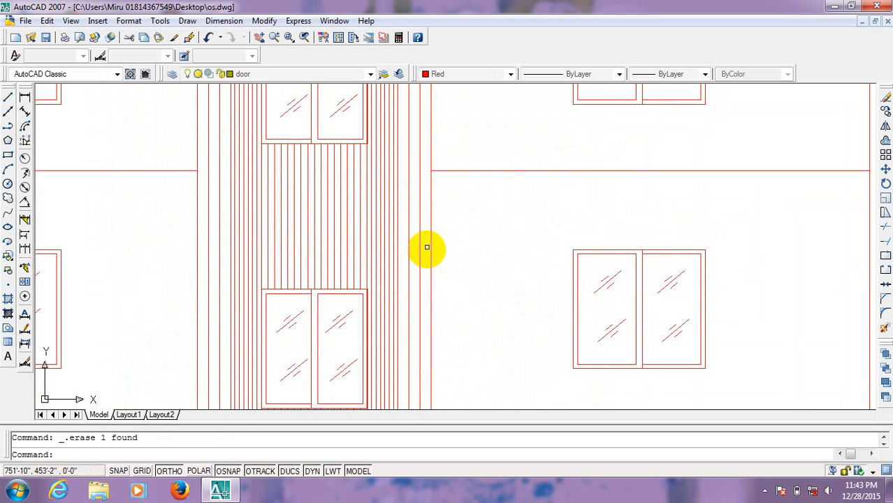
{"action": "scroll", "coordinate": [427, 251], "scroll_direction": "down", "scroll_amount": 4}
{"action": "scroll", "coordinate": [422, 264], "scroll_direction": "up", "scroll_amount": 3}
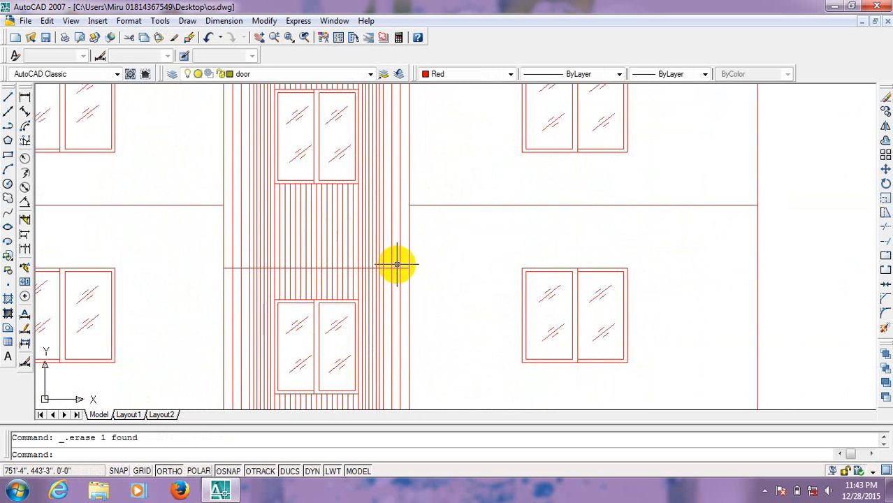
{"action": "left_click", "coordinate": [399, 268]}
{"action": "key", "text": "Escape"}
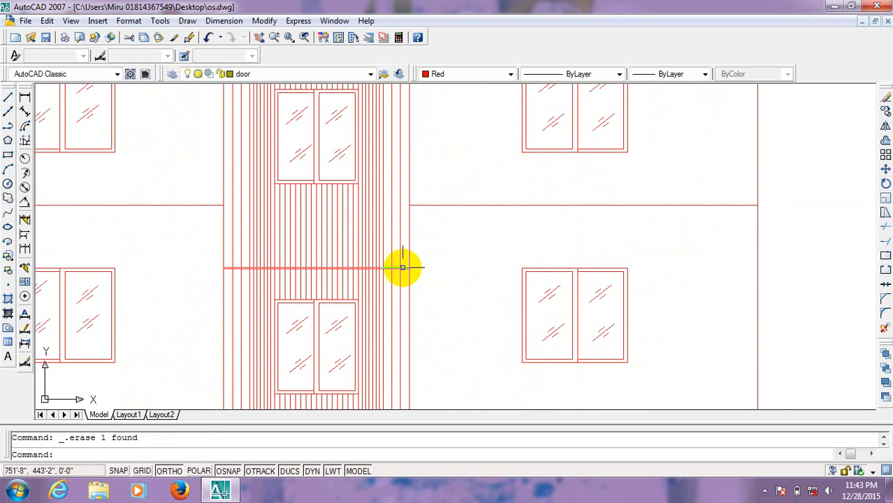
{"action": "scroll", "coordinate": [402, 266], "scroll_direction": "down", "scroll_amount": 4}
{"action": "scroll", "coordinate": [416, 211], "scroll_direction": "up", "scroll_amount": 2}
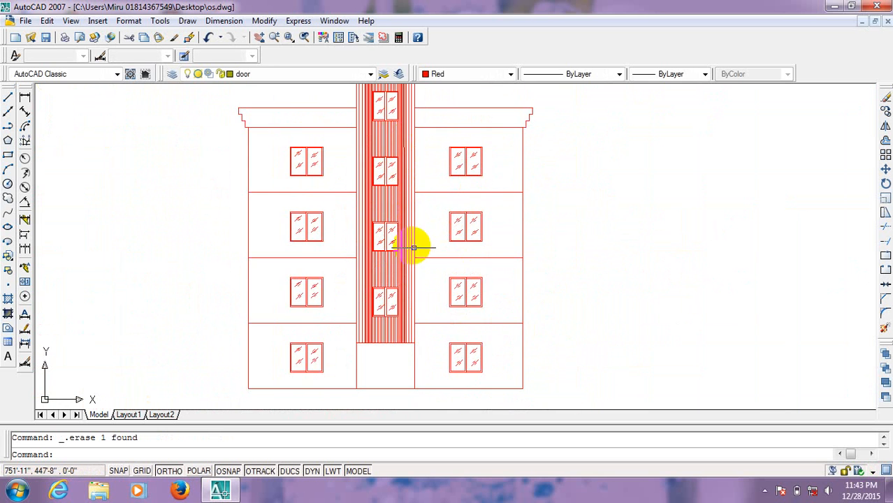
{"action": "scroll", "coordinate": [414, 247], "scroll_direction": "down", "scroll_amount": 2}
{"action": "scroll", "coordinate": [405, 279], "scroll_direction": "up", "scroll_amount": 4}
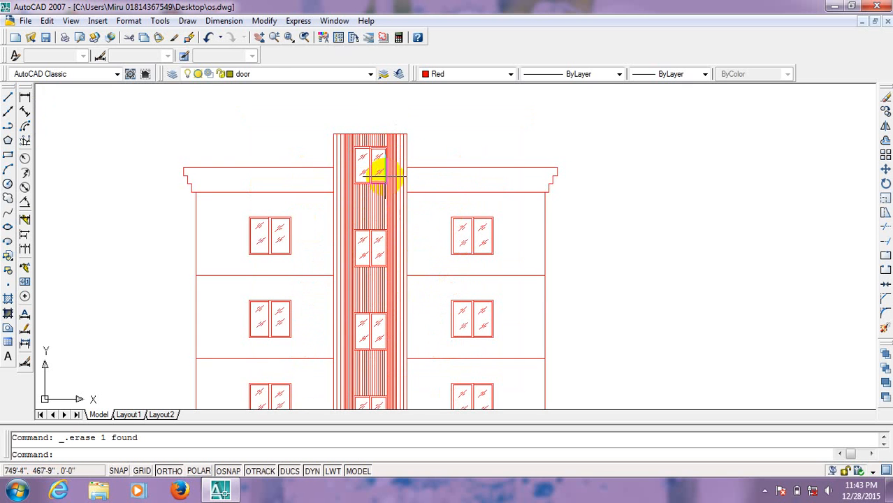
{"action": "scroll", "coordinate": [384, 178], "scroll_direction": "down", "scroll_amount": 2}
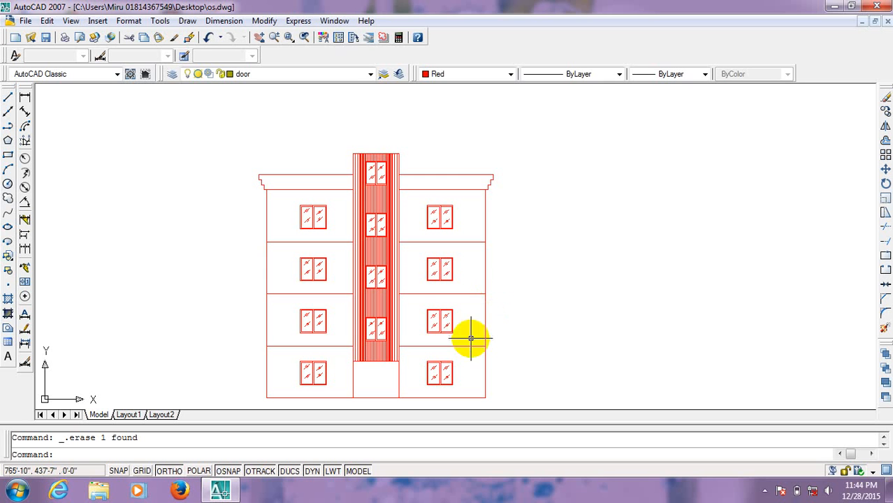
Step: From the building's lower left corner, draw a line 2' down and a horizontal line running just past the right wall
{"action": "middle_click_drag", "start_coordinate": [421, 348], "coordinate": [403, 286]}
{"action": "scroll", "coordinate": [292, 303], "scroll_direction": "up", "scroll_amount": 4}
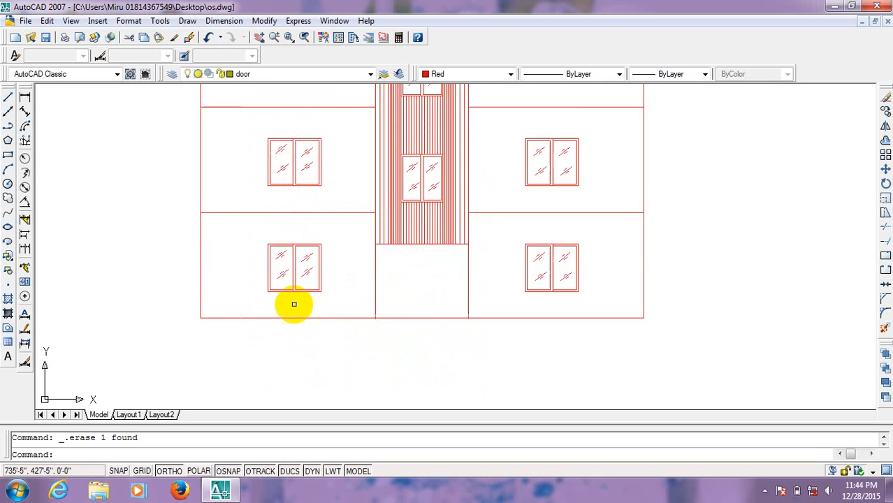
{"action": "left_click", "coordinate": [126, 324]}
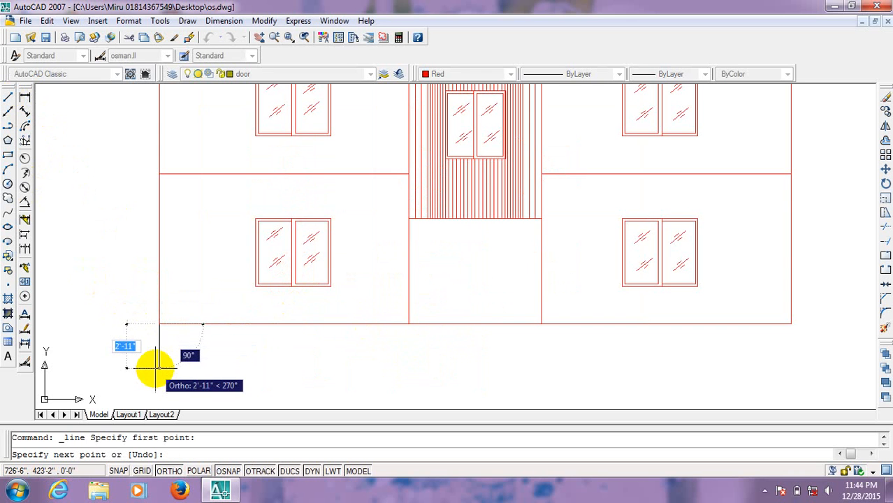
{"action": "type", "text": "2'"}
{"action": "key", "text": "Return"}
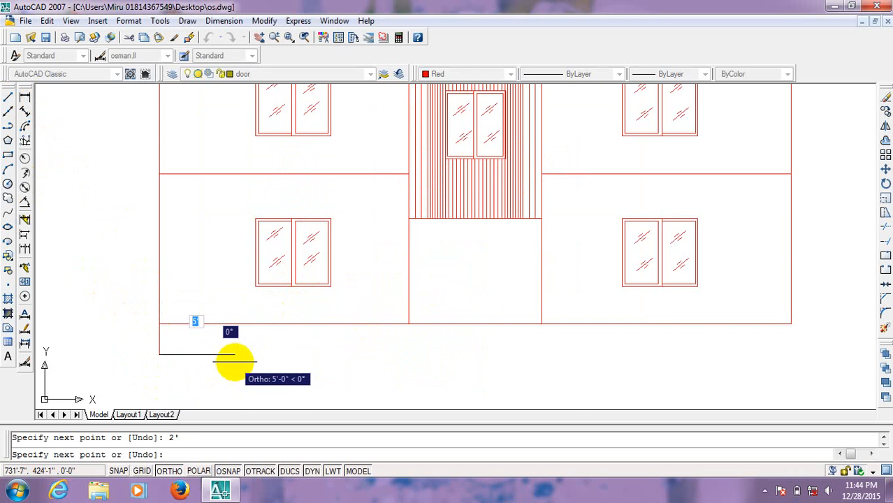
{"action": "left_click", "coordinate": [814, 360]}
{"action": "right_click", "coordinate": [830, 359]}
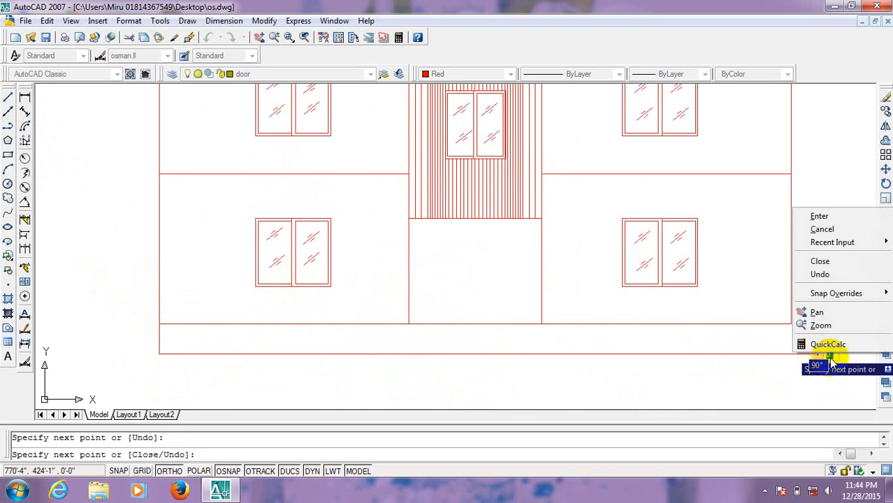
{"action": "left_click", "coordinate": [829, 218]}
Step: Draw a vertical line from the building's lower right corner down to the new plinth base line
{"action": "middle_click_drag", "start_coordinate": [832, 226], "coordinate": [779, 223]}
{"action": "right_click", "coordinate": [779, 222]}
{"action": "left_click", "coordinate": [783, 225]}
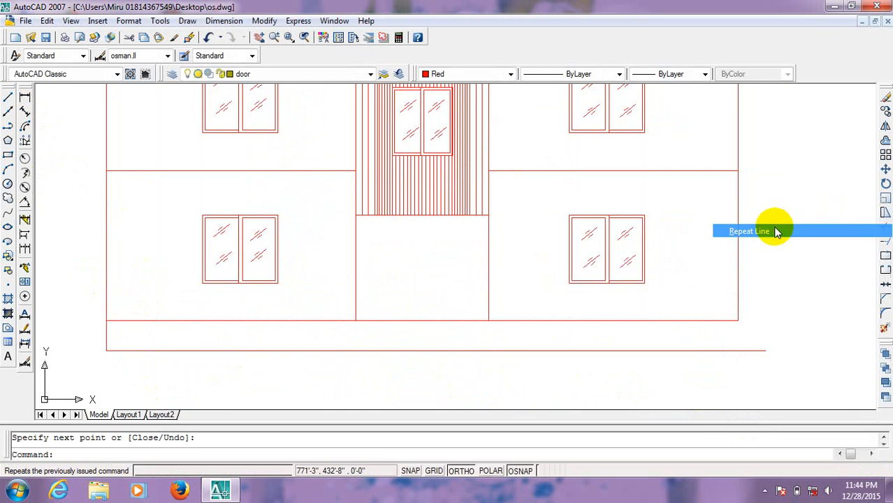
{"action": "scroll", "coordinate": [749, 315], "scroll_direction": "up", "scroll_amount": 3}
{"action": "left_click", "coordinate": [721, 329]}
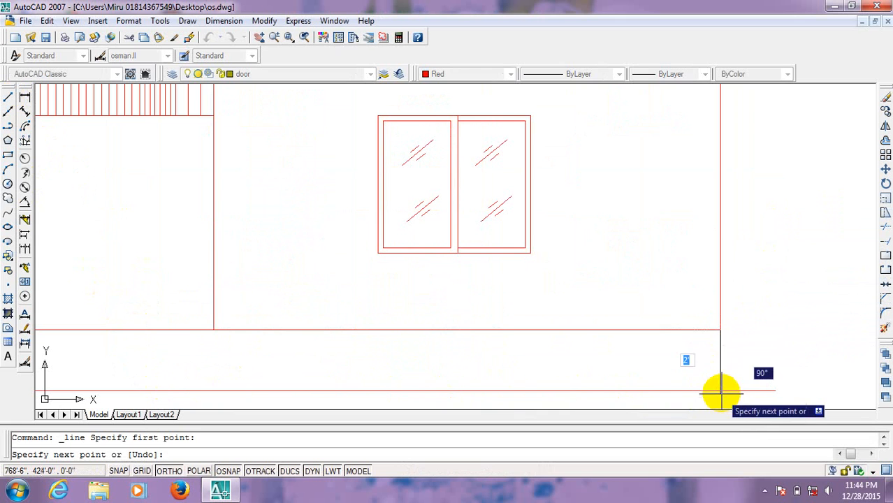
{"action": "left_click", "coordinate": [720, 390]}
{"action": "right_click", "coordinate": [720, 391]}
{"action": "left_click", "coordinate": [747, 264]}
{"action": "scroll", "coordinate": [750, 266], "scroll_direction": "down", "scroll_amount": 3}
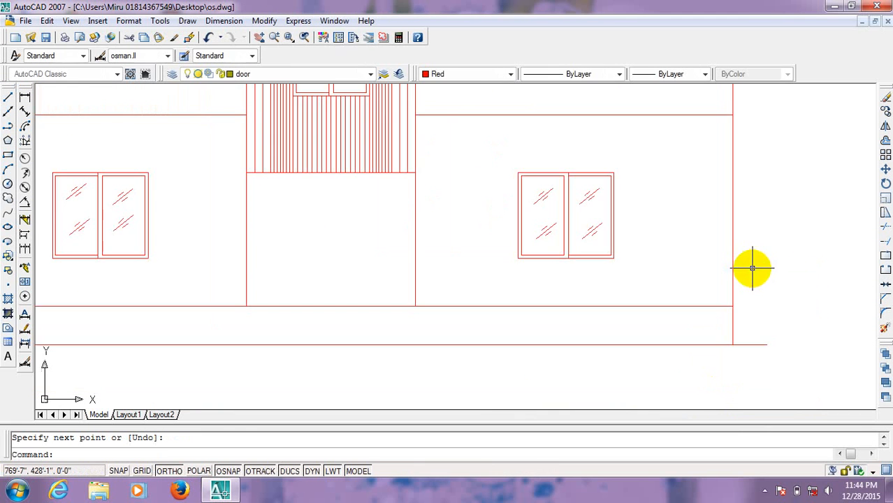
Step: Fillet the plinth base line with its right end line at radius 0 to remove the overhang
{"action": "middle_click_drag", "start_coordinate": [749, 265], "coordinate": [711, 258]}
{"action": "type", "text": "f"}
{"action": "key", "text": "Return"}
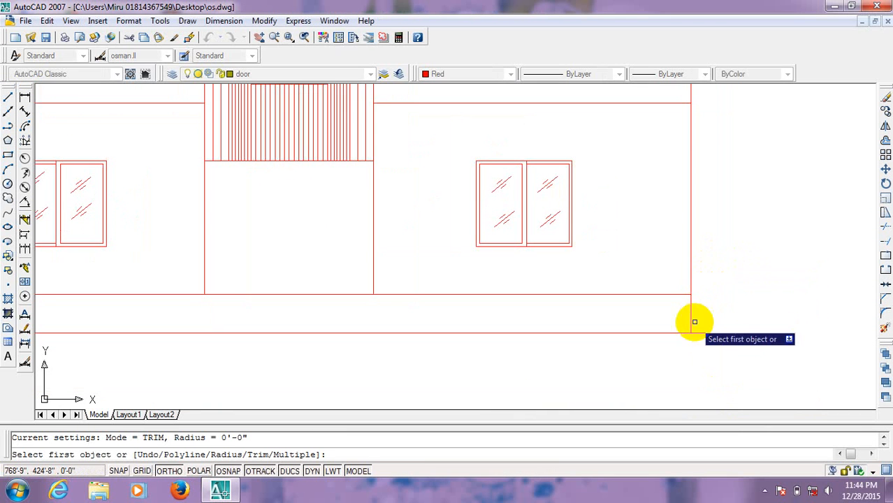
{"action": "left_click", "coordinate": [677, 333]}
{"action": "left_click", "coordinate": [690, 314]}
{"action": "scroll", "coordinate": [712, 308], "scroll_direction": "down", "scroll_amount": 3}
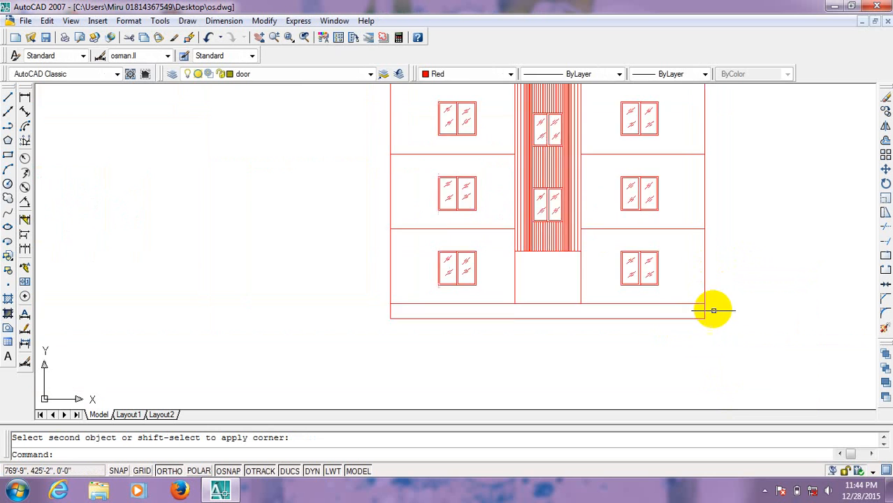
Step: Offset the plinth's left and right end lines 3" outward
{"action": "middle_click_drag", "start_coordinate": [625, 318], "coordinate": [691, 348]}
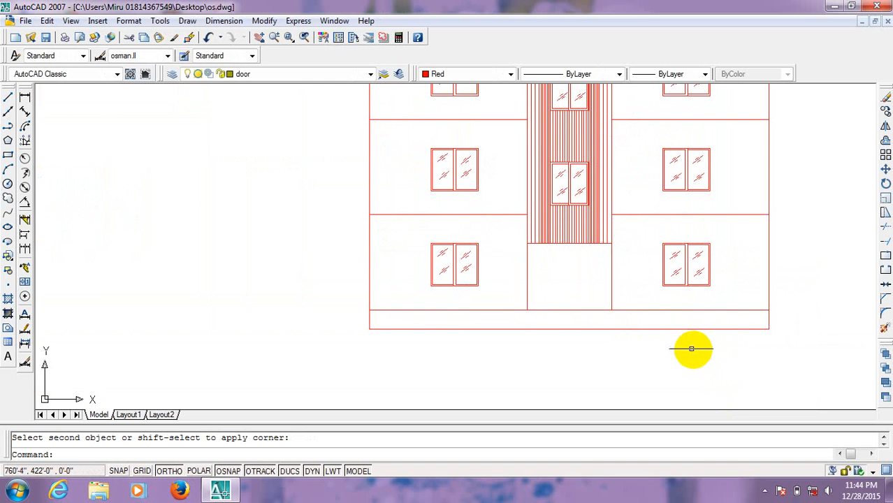
{"action": "type", "text": "o"}
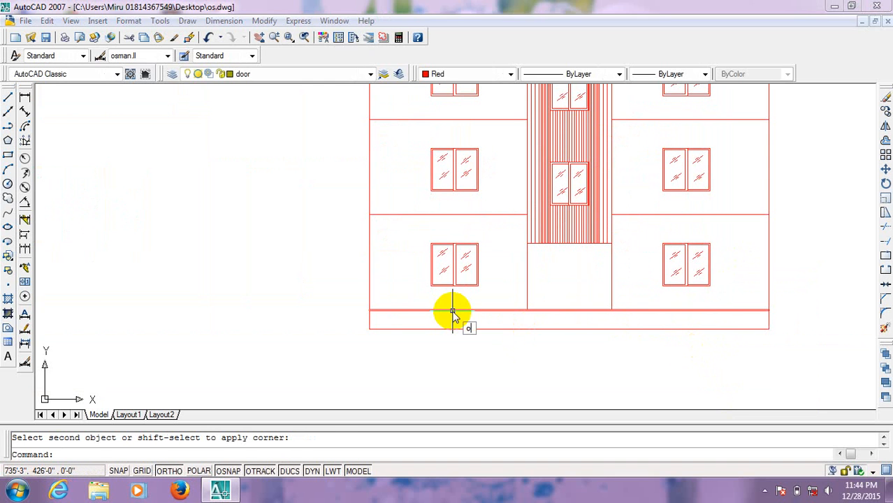
{"action": "key", "text": "Return"}
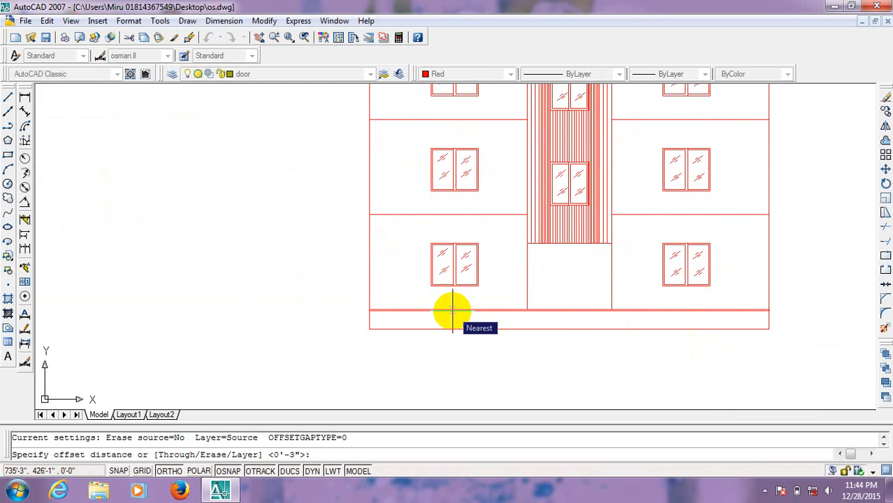
{"action": "type", "text": "3"}
{"action": "key", "text": "Return"}
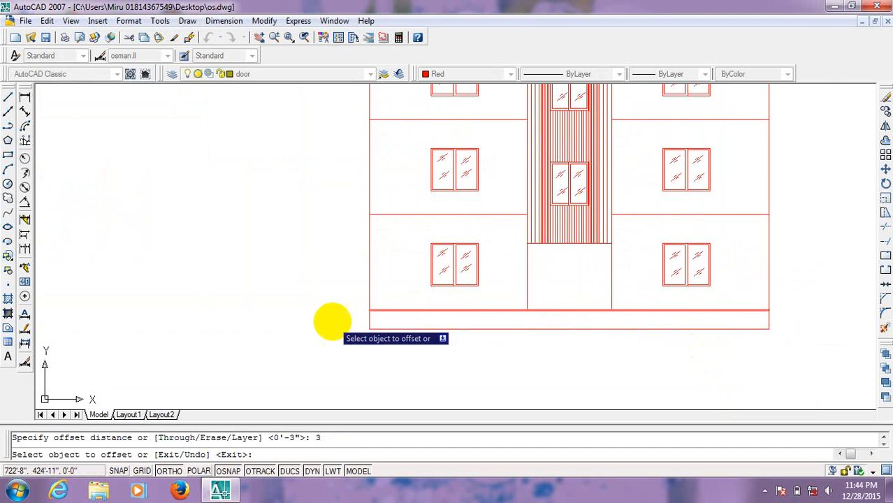
{"action": "scroll", "coordinate": [385, 323], "scroll_direction": "up", "scroll_amount": 3}
{"action": "left_click", "coordinate": [385, 327]}
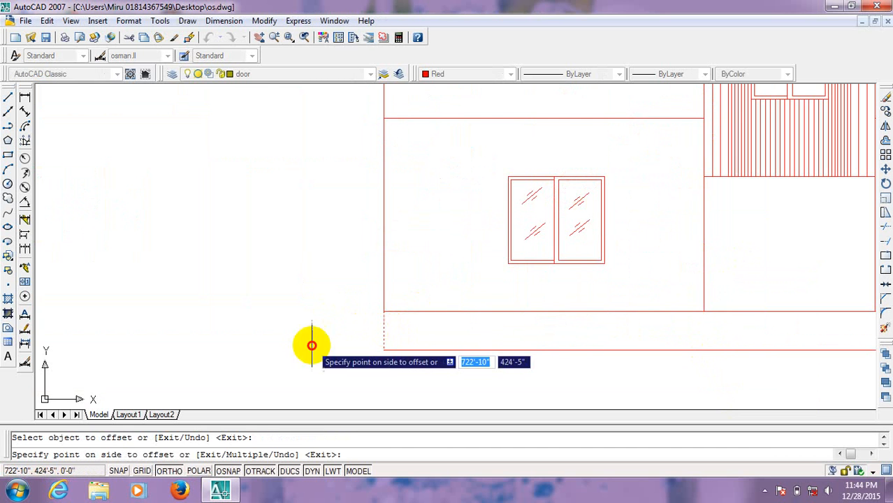
{"action": "left_click", "coordinate": [309, 343]}
{"action": "scroll", "coordinate": [428, 339], "scroll_direction": "down", "scroll_amount": 3}
{"action": "scroll", "coordinate": [569, 339], "scroll_direction": "up", "scroll_amount": 3}
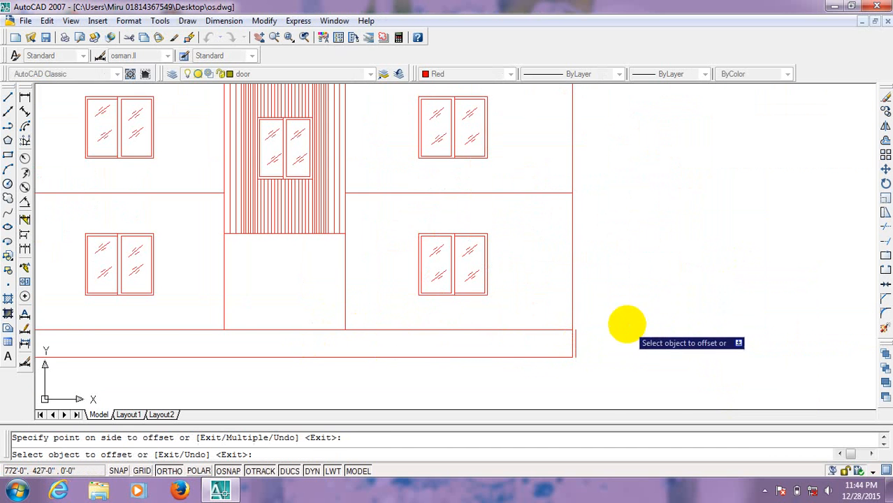
{"action": "right_click", "coordinate": [602, 296]}
{"action": "left_click", "coordinate": [613, 305]}
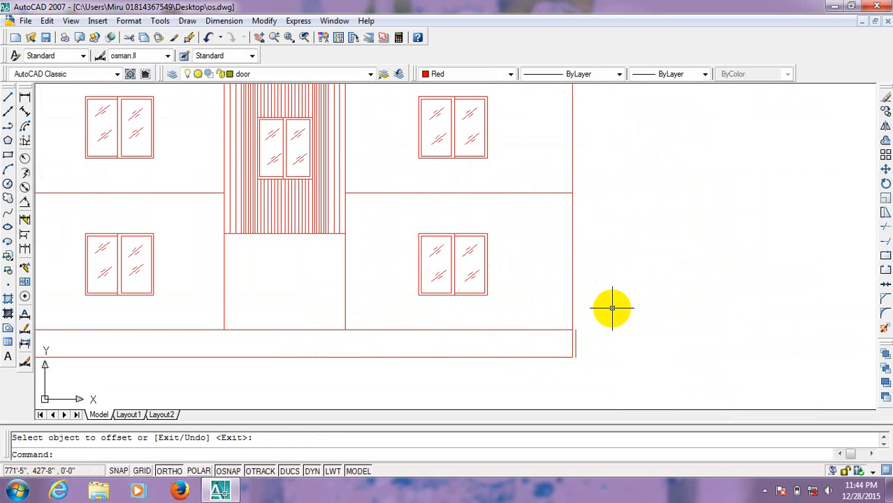
Step: Fillet the plinth's upper and lower horizontal lines to the offset right end line with radius 0
{"action": "type", "text": "f"}
{"action": "key", "text": "Return"}
{"action": "scroll", "coordinate": [569, 333], "scroll_direction": "up", "scroll_amount": 2}
{"action": "left_click", "coordinate": [558, 331]}
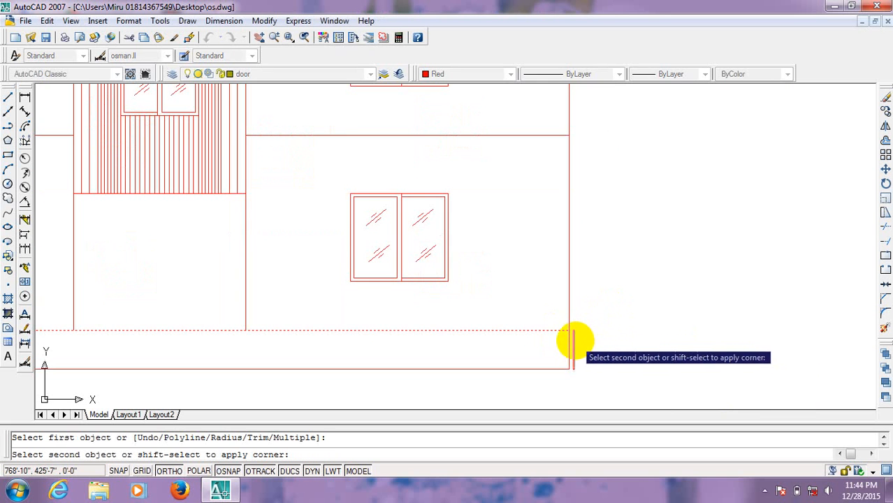
{"action": "left_click", "coordinate": [573, 342]}
{"action": "key", "text": "Return"}
{"action": "left_click", "coordinate": [564, 366]}
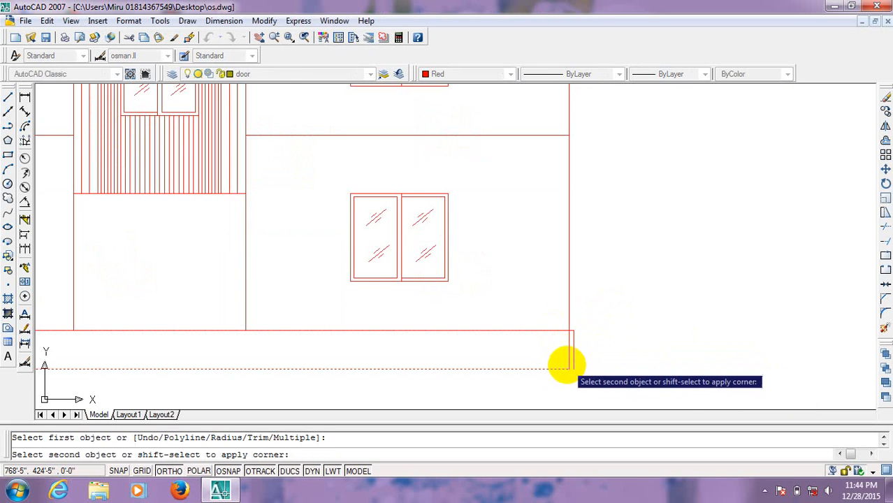
{"action": "scroll", "coordinate": [621, 324], "scroll_direction": "down", "scroll_amount": 3}
Step: Join the plinth's upper and lower horizontal lines to the offset left end line with zero-radius fillets
{"action": "key", "text": "Return"}
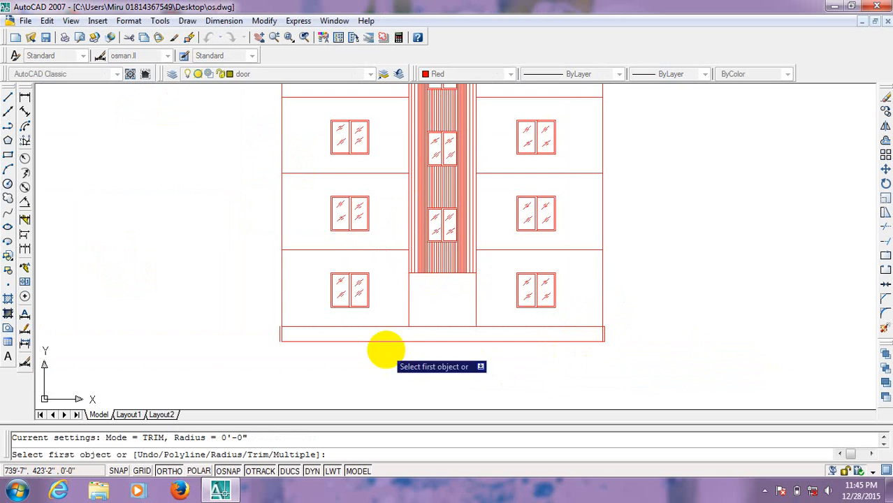
{"action": "scroll", "coordinate": [278, 329], "scroll_direction": "up", "scroll_amount": 2}
{"action": "left_click", "coordinate": [288, 325]}
{"action": "scroll", "coordinate": [271, 333], "scroll_direction": "up", "scroll_amount": 3}
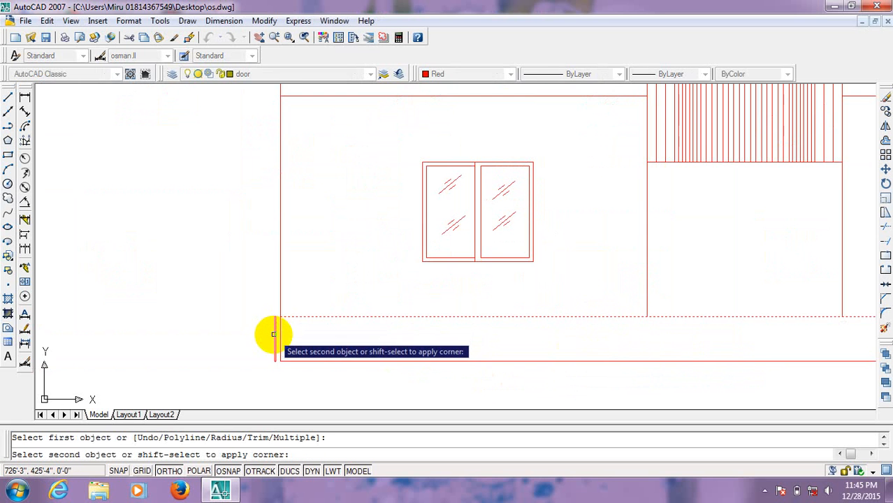
{"action": "left_click", "coordinate": [274, 333]}
{"action": "key", "text": "Return"}
{"action": "left_click", "coordinate": [276, 347]}
{"action": "left_click", "coordinate": [303, 359]}
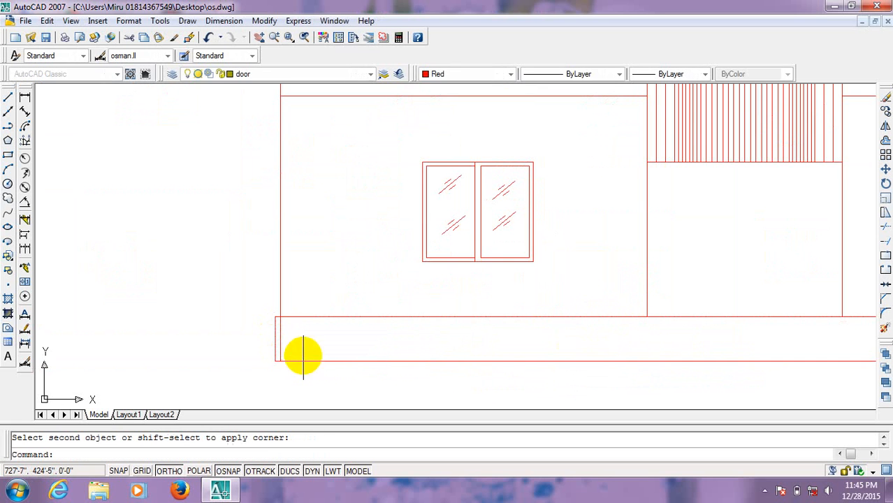
{"action": "right_click", "coordinate": [291, 307]}
{"action": "key", "text": "Escape"}
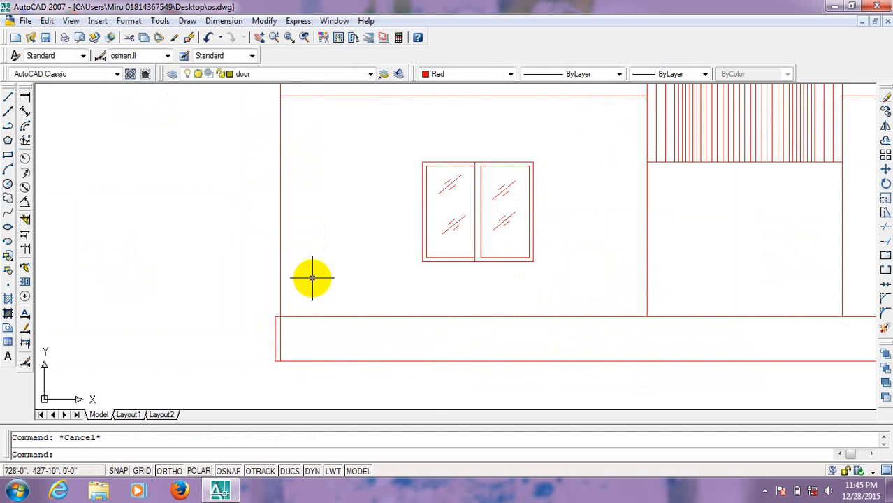
Step: Try to trim the inner vertical line at the plinth's left end
{"action": "type", "text": "tr"}
{"action": "key", "text": "Return"}
{"action": "key", "text": "Return"}
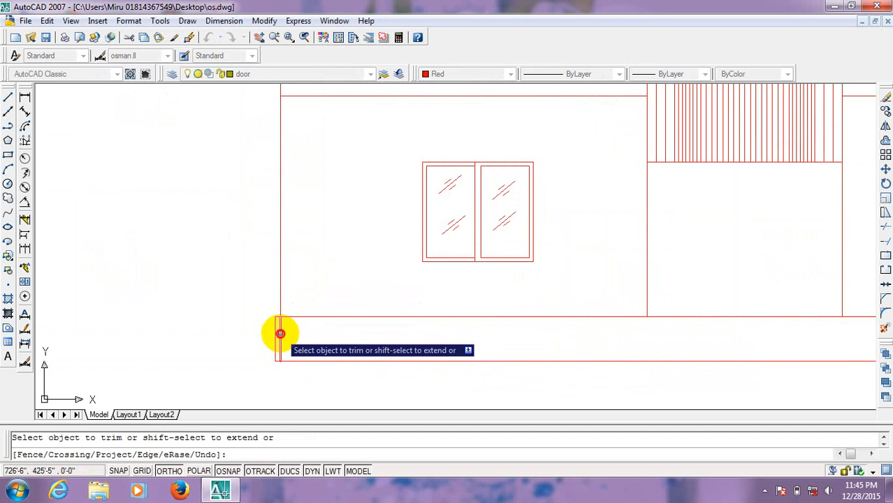
{"action": "scroll", "coordinate": [280, 334], "scroll_direction": "down", "scroll_amount": 3}
{"action": "right_click", "coordinate": [617, 288]}
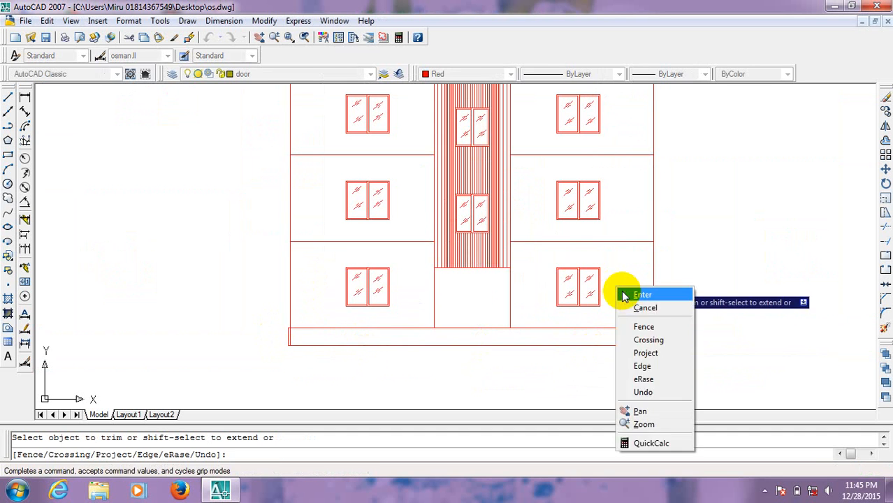
{"action": "left_click", "coordinate": [640, 295]}
Step: Erase the leftover inner vertical lines at the plinth's right and left ends
{"action": "scroll", "coordinate": [644, 325], "scroll_direction": "up", "scroll_amount": 3}
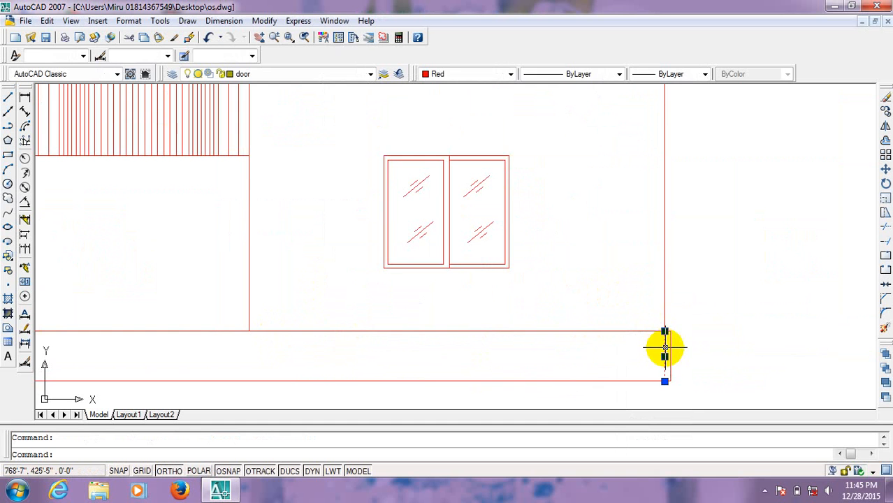
{"action": "key", "text": "Delete"}
{"action": "scroll", "coordinate": [654, 343], "scroll_direction": "down", "scroll_amount": 4}
{"action": "scroll", "coordinate": [243, 342], "scroll_direction": "up", "scroll_amount": 4}
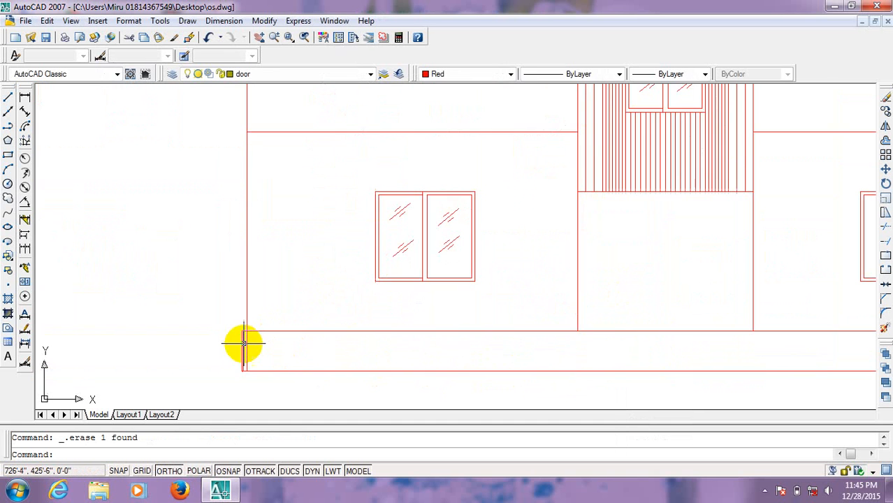
{"action": "left_click", "coordinate": [246, 346]}
{"action": "scroll", "coordinate": [293, 344], "scroll_direction": "down", "scroll_amount": 2}
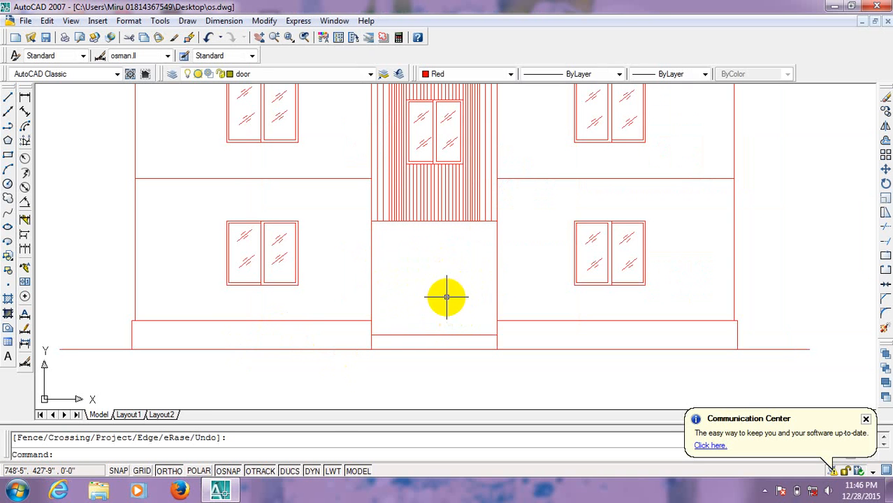
Step: Offset the left and right side lines of the ground-floor middle opening 1" inward
{"action": "type", "text": "o"}
{"action": "key", "text": "Return"}
{"action": "scroll", "coordinate": [383, 297], "scroll_direction": "up", "scroll_amount": 3}
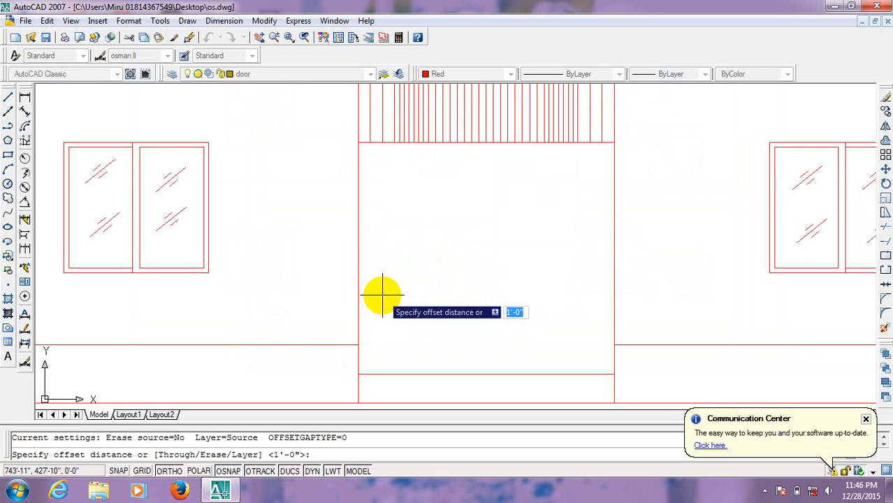
{"action": "type", "text": "1"}
{"action": "key", "text": "Return"}
{"action": "left_click", "coordinate": [360, 295]}
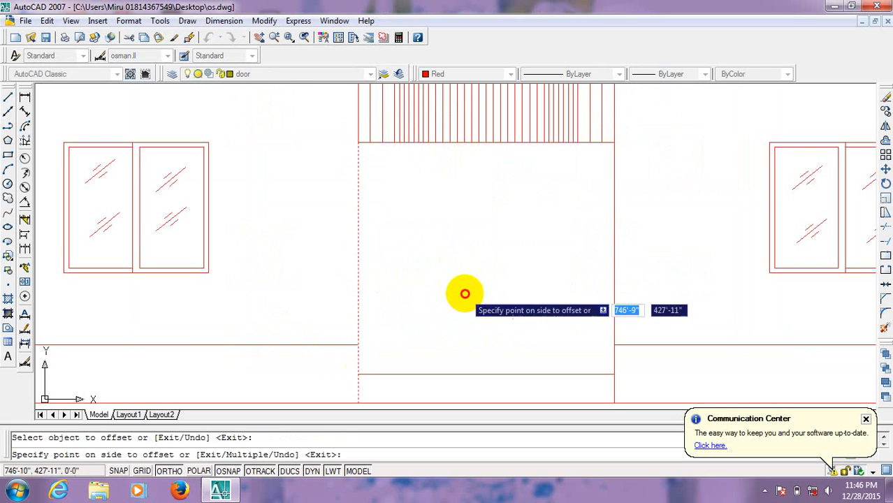
{"action": "left_click", "coordinate": [475, 292]}
{"action": "left_click", "coordinate": [608, 280]}
{"action": "left_click", "coordinate": [605, 279]}
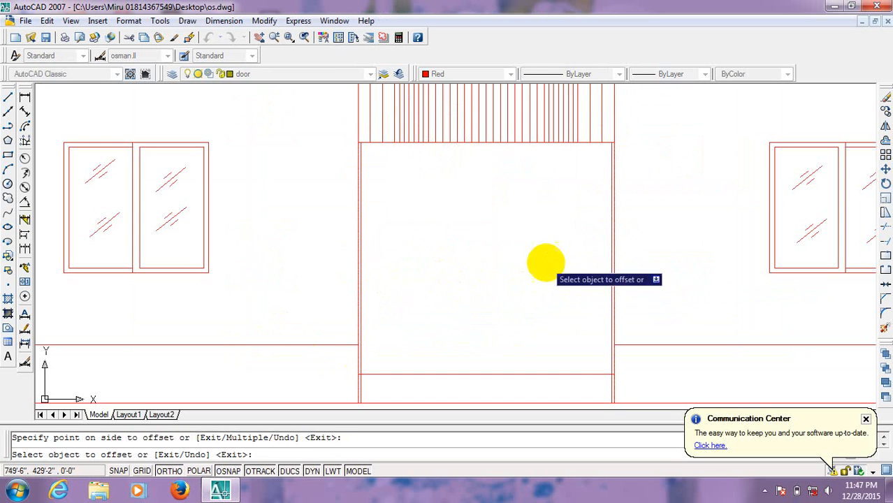
{"action": "right_click", "coordinate": [425, 236]}
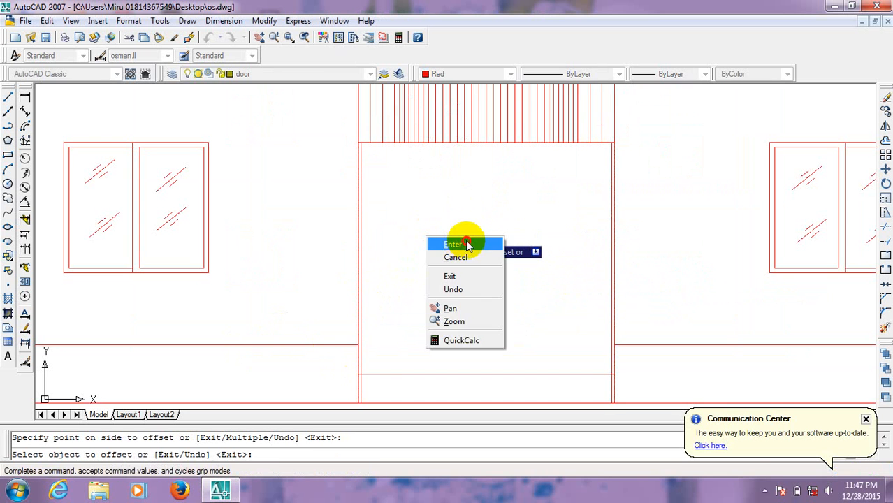
{"action": "left_click", "coordinate": [457, 240]}
Step: Trim the two offset side lines below the horizontal base line of the middle opening
{"action": "type", "text": "tr"}
{"action": "key", "text": "Return"}
{"action": "key", "text": "Return"}
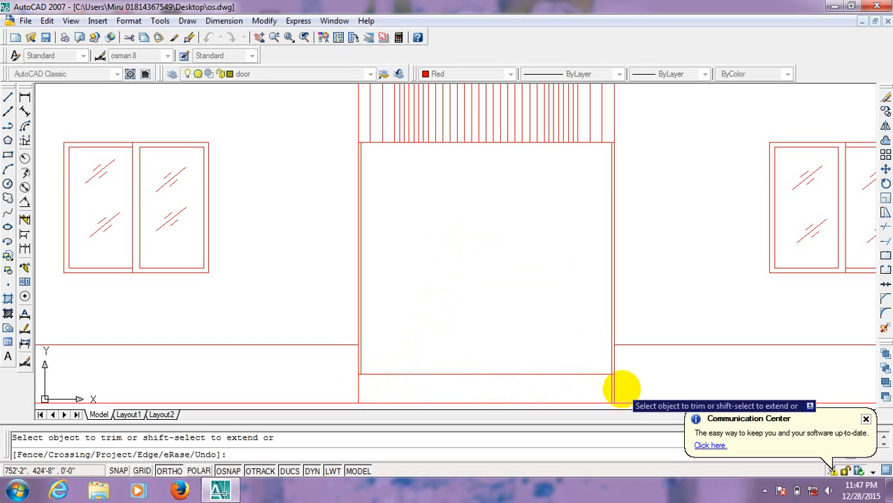
{"action": "right_click", "coordinate": [549, 293]}
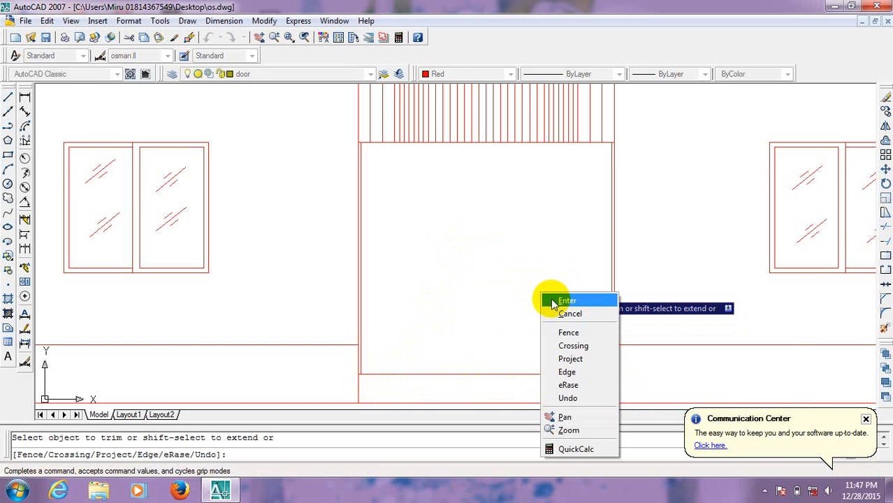
{"action": "left_click", "coordinate": [553, 298]}
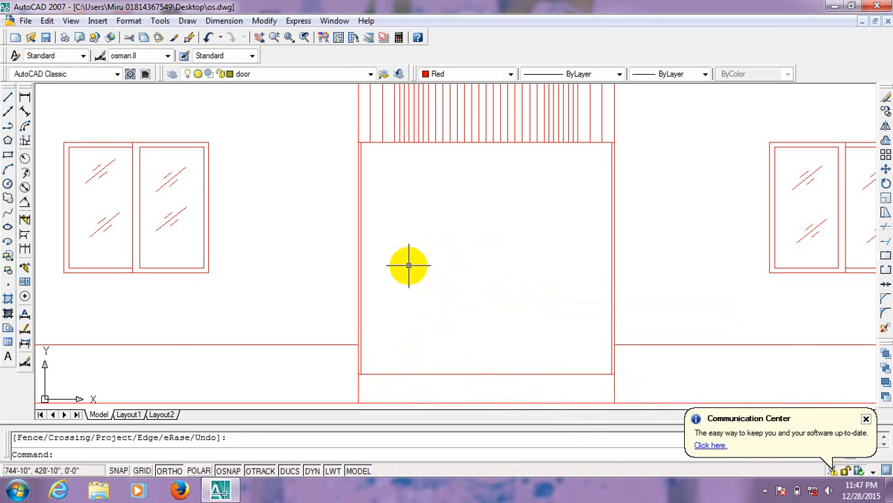
Step: Offset the opening's left and right inner side lines another 2" inward
{"action": "type", "text": "o"}
{"action": "key", "text": "Return"}
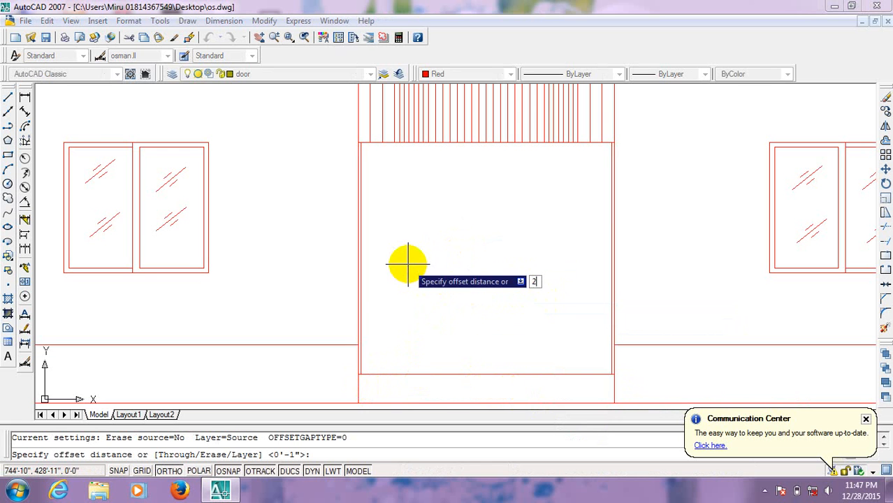
{"action": "key", "text": "Return"}
{"action": "scroll", "coordinate": [360, 285], "scroll_direction": "up", "scroll_amount": 2}
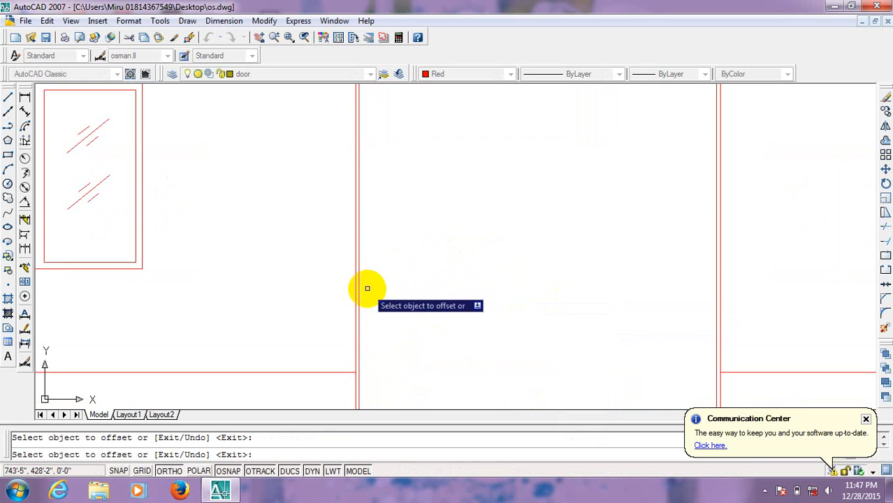
{"action": "left_click", "coordinate": [359, 293]}
{"action": "left_click", "coordinate": [450, 274]}
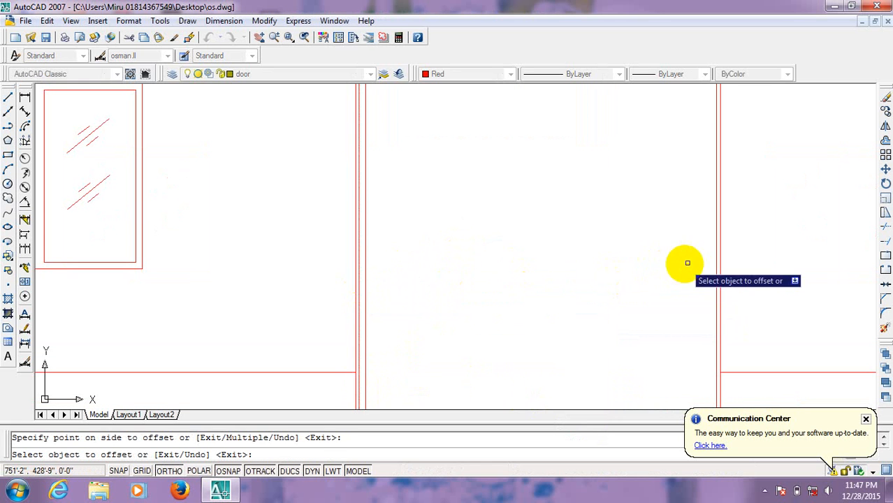
{"action": "right_click", "coordinate": [676, 235]}
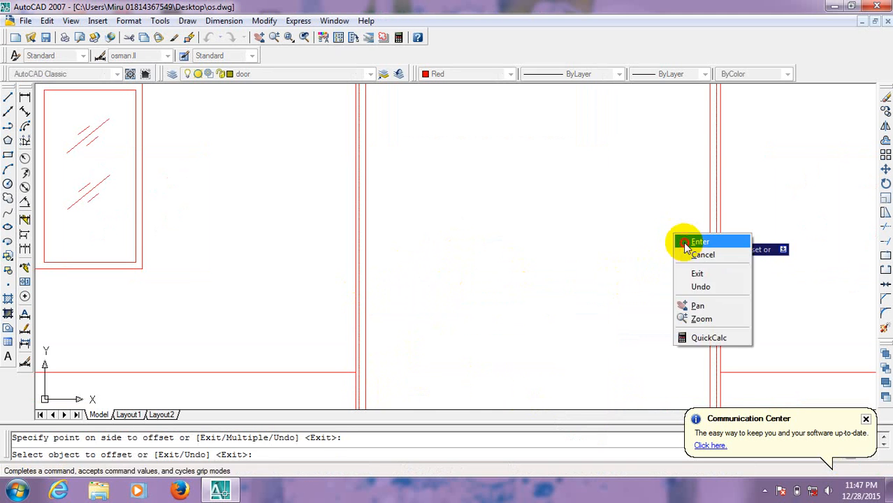
{"action": "left_click", "coordinate": [692, 241]}
Step: Copy the two inner vertical lines on the opening's left side horizontally to the right into the opening
{"action": "scroll", "coordinate": [462, 272], "scroll_direction": "down", "scroll_amount": 3}
{"action": "scroll", "coordinate": [387, 264], "scroll_direction": "up", "scroll_amount": 4}
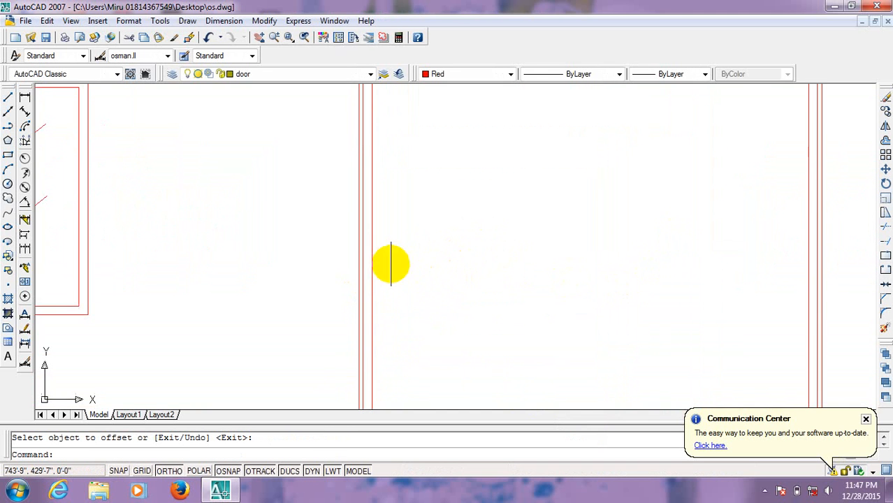
{"action": "left_click", "coordinate": [391, 253]}
{"action": "left_click", "coordinate": [360, 272]}
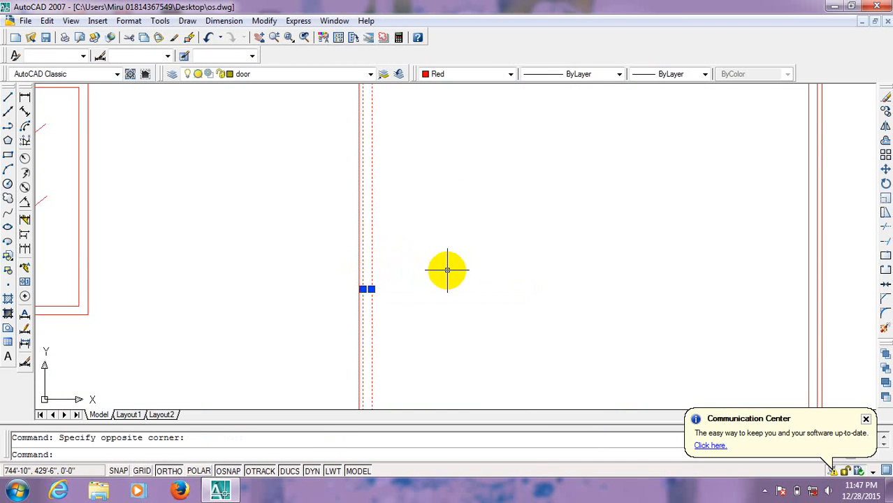
{"action": "type", "text": "co"}
{"action": "key", "text": "Return"}
{"action": "left_click", "coordinate": [454, 265]}
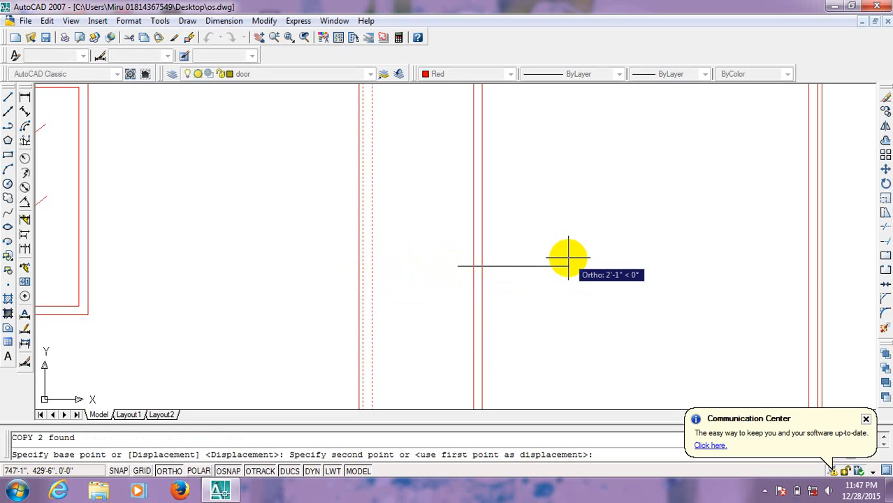
{"action": "type", "text": "5"}
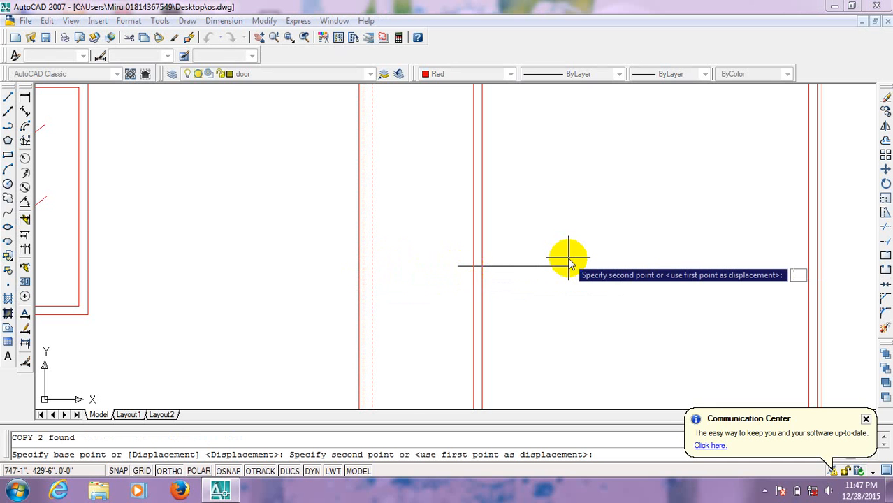
{"action": "key", "text": "Return"}
{"action": "key", "text": "Return"}
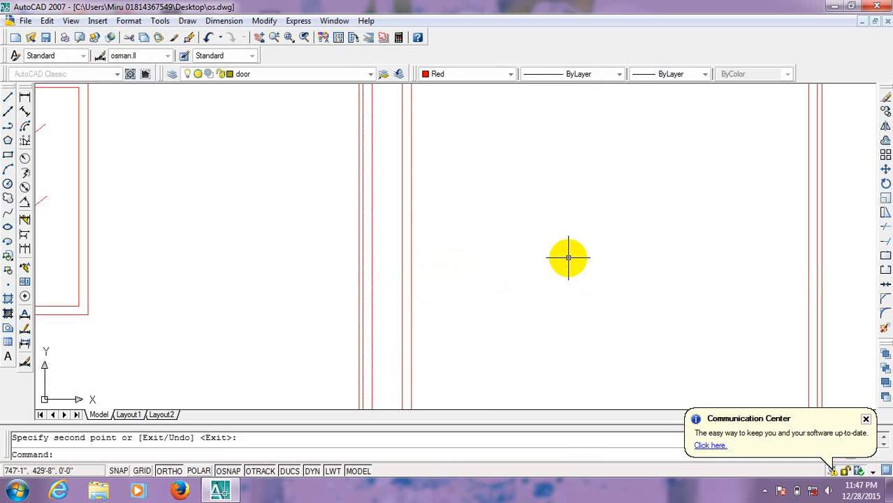
{"action": "scroll", "coordinate": [552, 260], "scroll_direction": "down", "scroll_amount": 4}
{"action": "scroll", "coordinate": [387, 251], "scroll_direction": "up", "scroll_amount": 5}
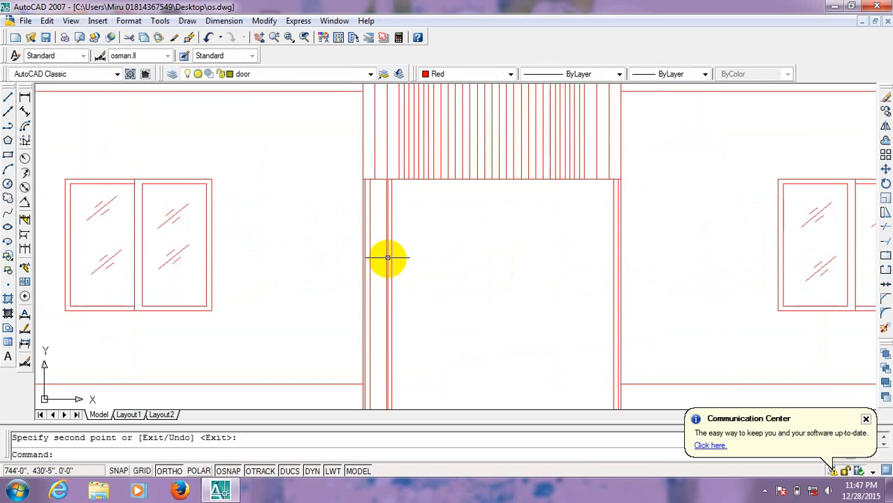
{"action": "scroll", "coordinate": [398, 203], "scroll_direction": "up", "scroll_amount": 1}
{"action": "left_click", "coordinate": [415, 183]}
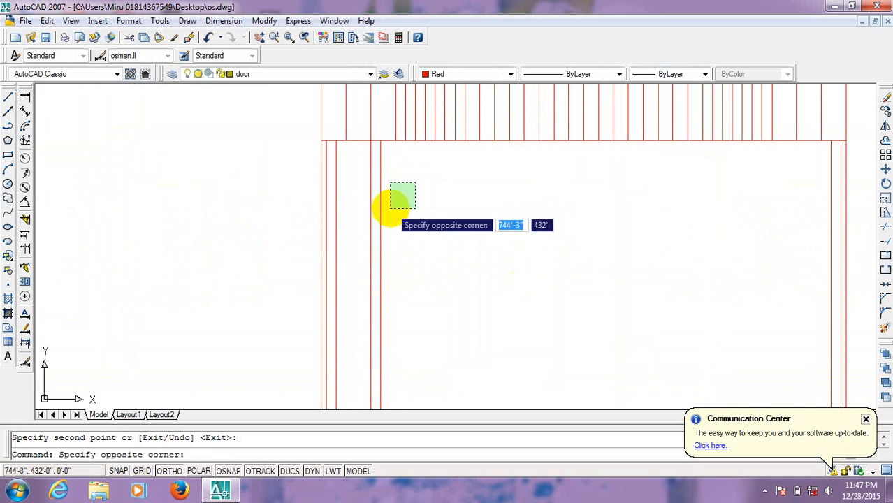
{"action": "left_click", "coordinate": [366, 224]}
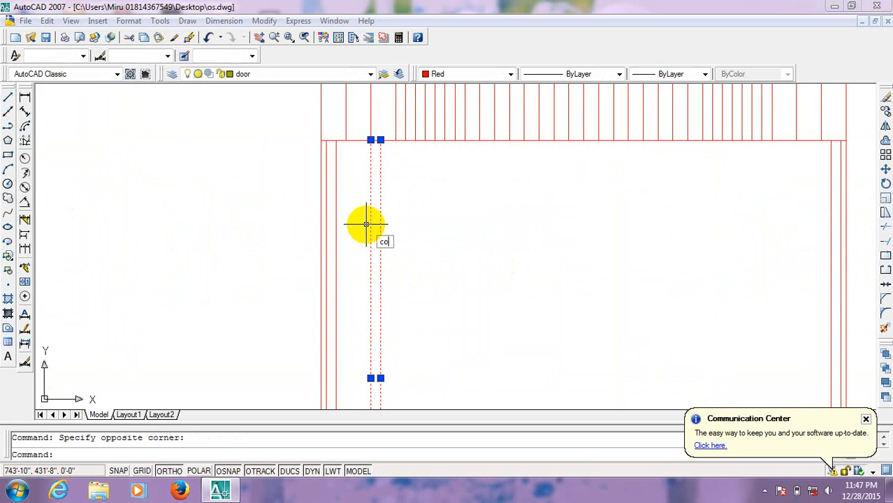
{"action": "key", "text": "Return"}
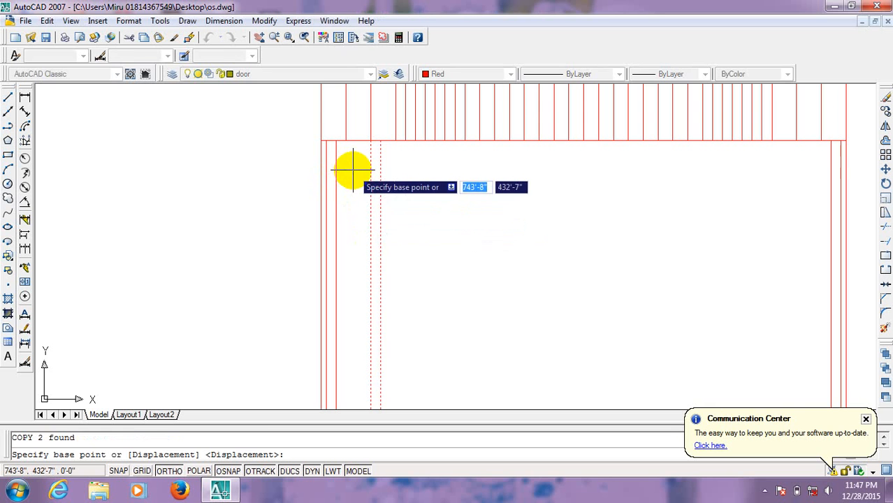
{"action": "key", "text": "Escape"}
Step: Move the copied pair of vertical lines 2" to the left, closer to the opening's left side
{"action": "left_click", "coordinate": [407, 187]}
{"action": "left_click", "coordinate": [363, 224]}
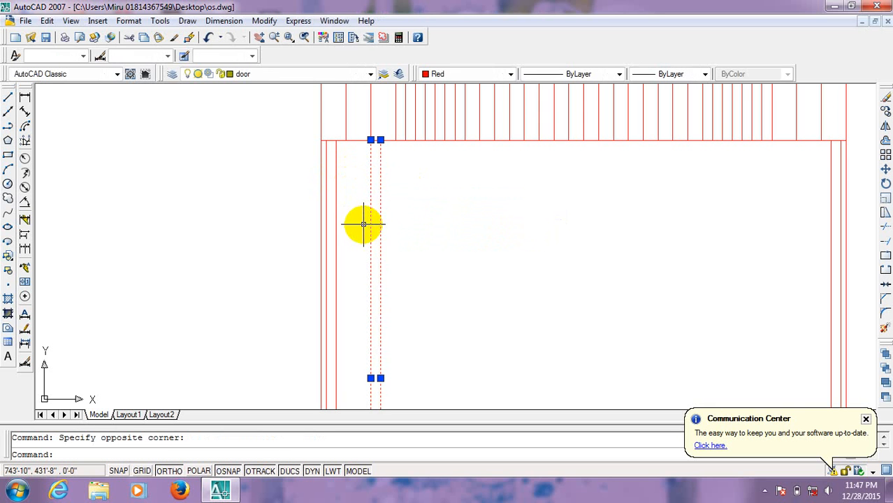
{"action": "type", "text": "m"}
{"action": "key", "text": "Return"}
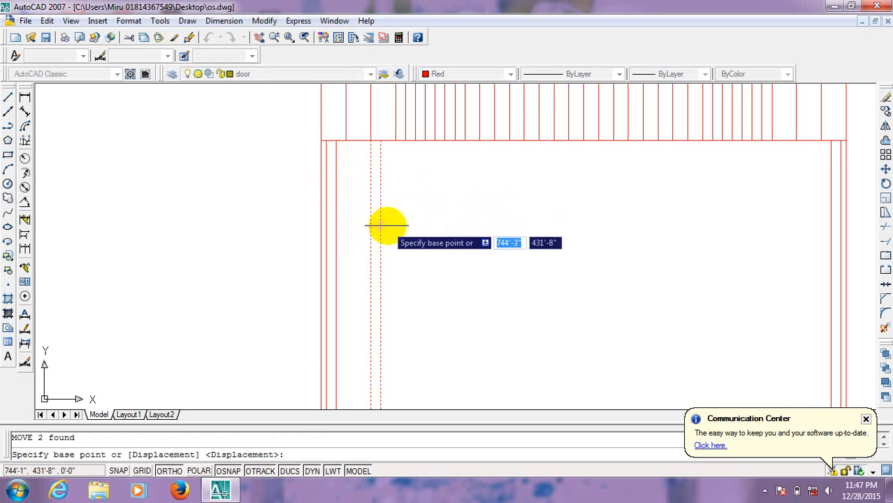
{"action": "left_click", "coordinate": [550, 195]}
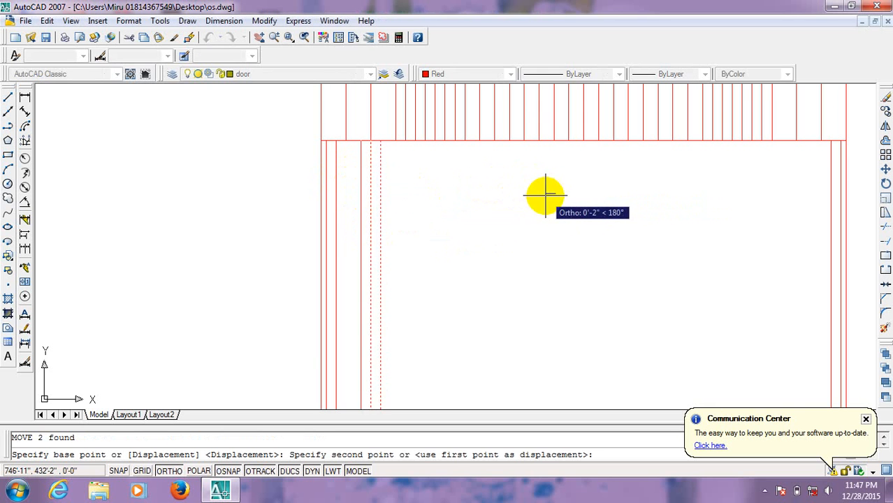
{"action": "type", "text": "2"}
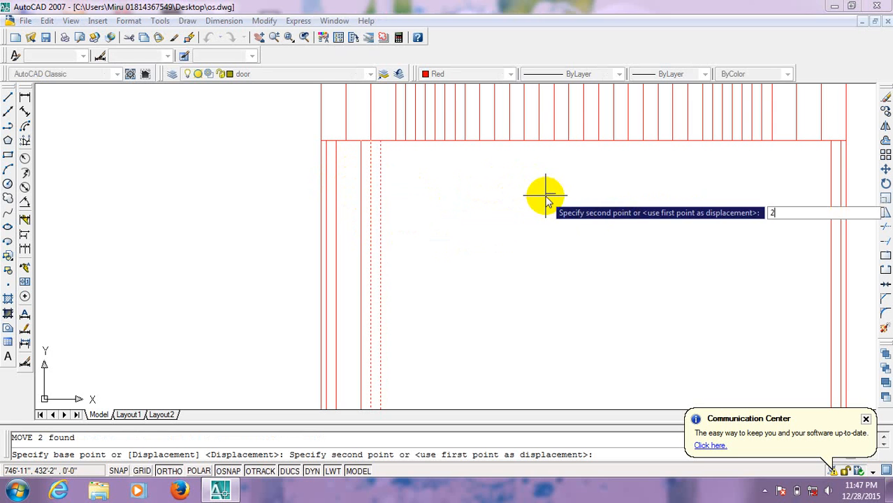
{"action": "key", "text": "Return"}
Step: Measure the gap between the opening's left inner side line and the moved pair with a linear dimension
{"action": "left_click", "coordinate": [25, 96]}
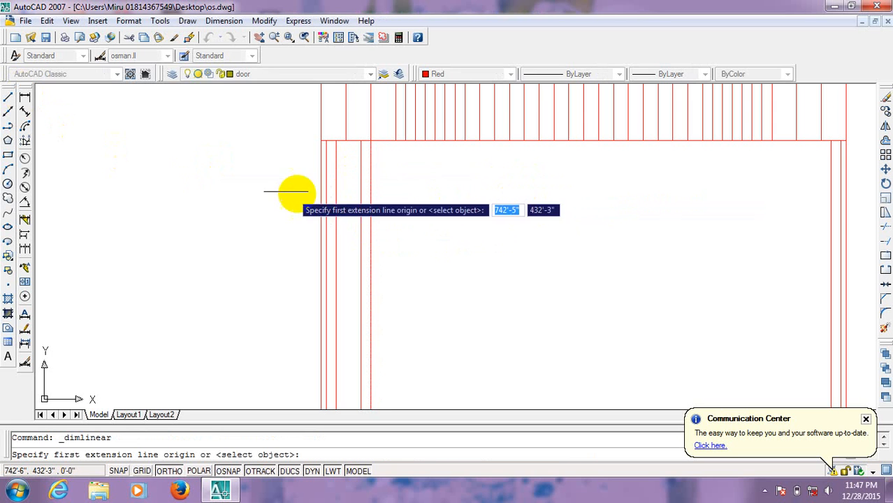
{"action": "left_click", "coordinate": [337, 140]}
{"action": "left_click", "coordinate": [361, 140]}
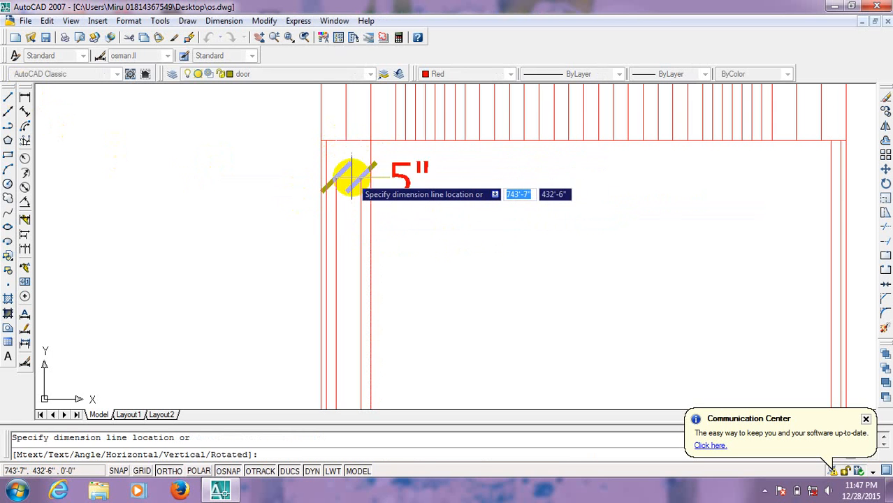
{"action": "right_click", "coordinate": [362, 164]}
{"action": "left_click", "coordinate": [369, 170]}
{"action": "left_click", "coordinate": [402, 205]}
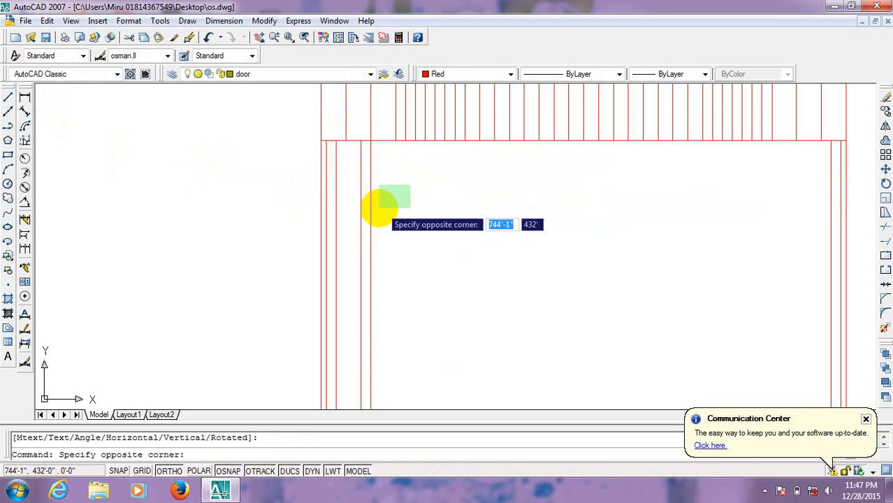
{"action": "left_click", "coordinate": [419, 215]}
{"action": "scroll", "coordinate": [419, 215], "scroll_direction": "down", "scroll_amount": 3}
{"action": "middle_click_drag", "start_coordinate": [444, 241], "coordinate": [424, 235]}
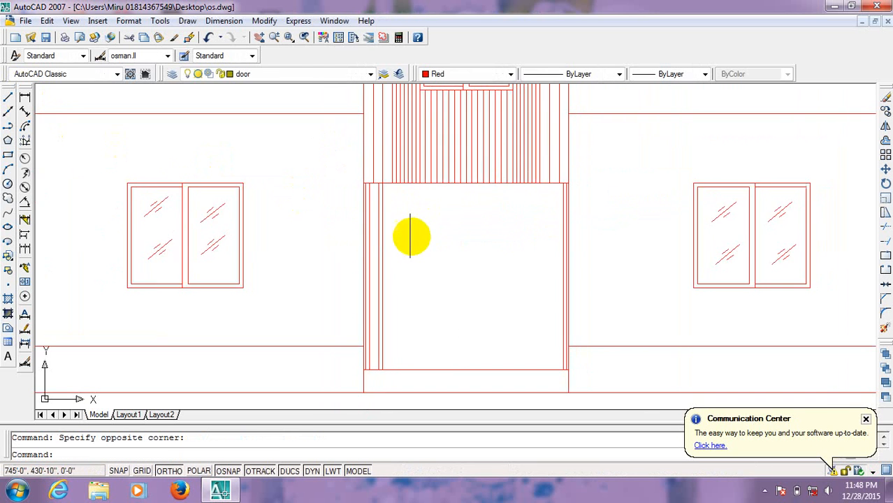
Step: Copy the pair of vertical lines on the opening's left repeatedly to the right, about 7" apart, until the bars fill the entrance opening
{"action": "scroll", "coordinate": [382, 212], "scroll_direction": "up", "scroll_amount": 2}
{"action": "left_click", "coordinate": [408, 201]}
{"action": "left_click", "coordinate": [375, 232]}
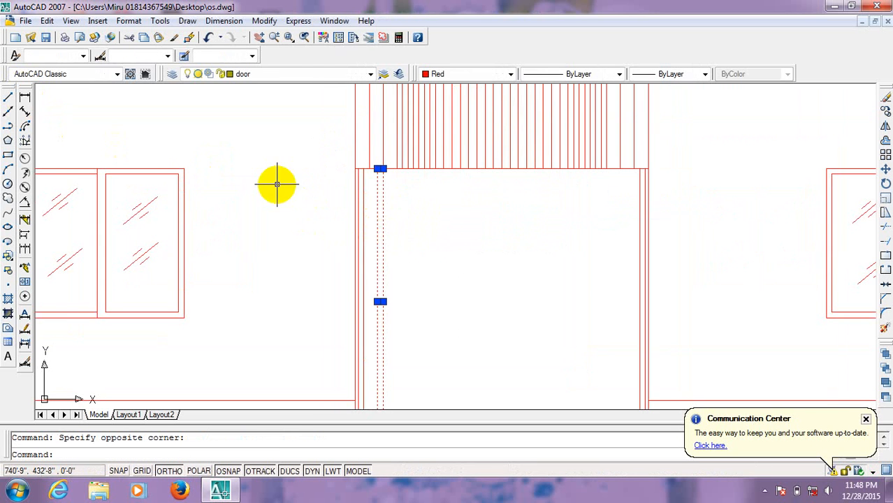
{"action": "type", "text": "c"}
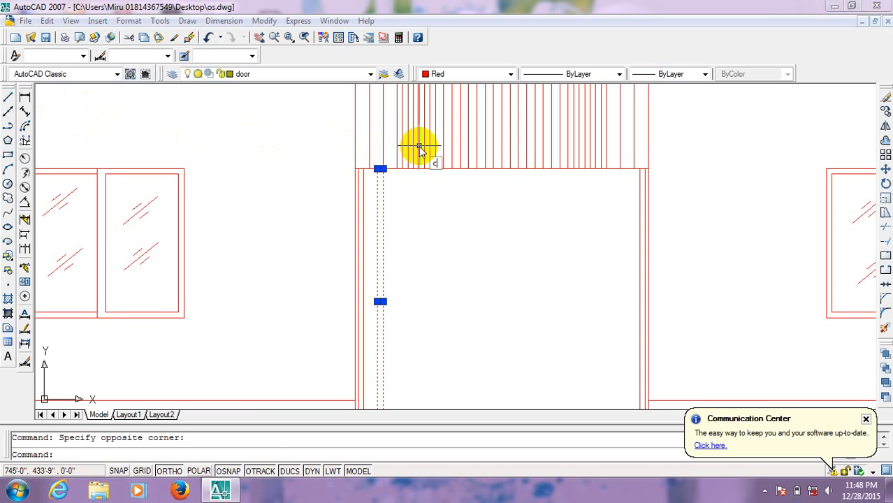
{"action": "type", "text": "o"}
{"action": "key", "text": "Return"}
{"action": "scroll", "coordinate": [414, 146], "scroll_direction": "up", "scroll_amount": 2}
{"action": "scroll", "coordinate": [249, 225], "scroll_direction": "up", "scroll_amount": 2}
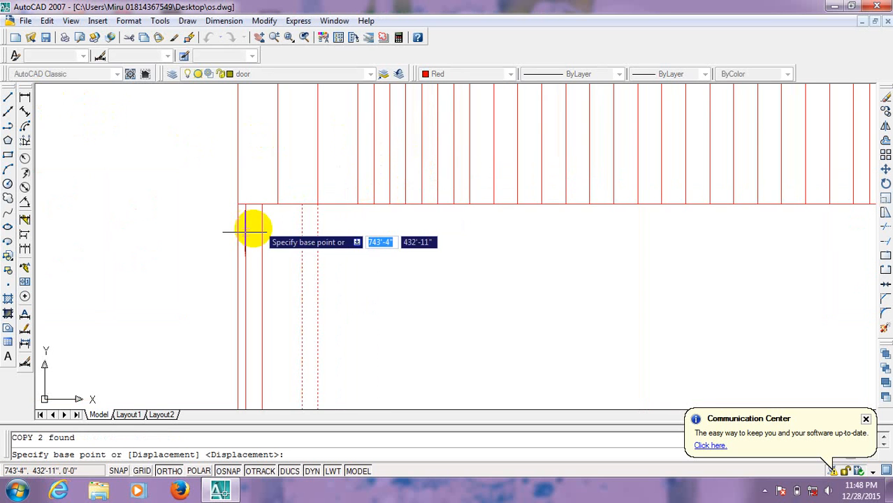
{"action": "left_click", "coordinate": [271, 191]}
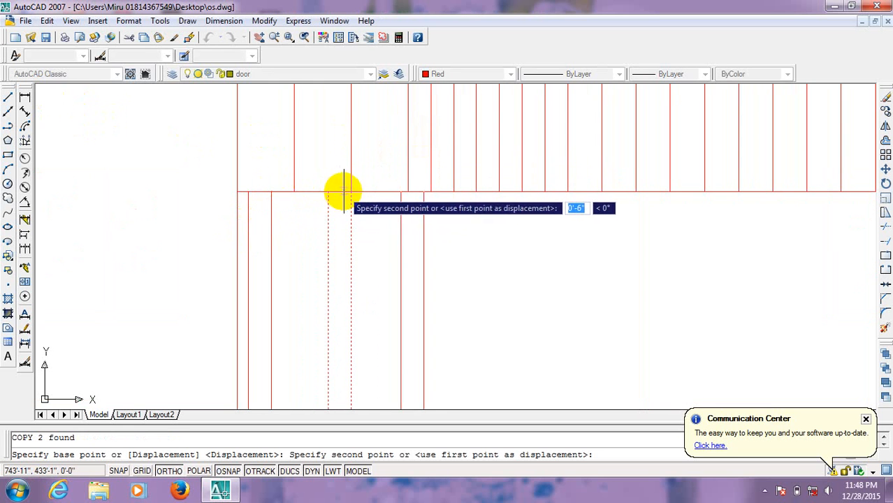
{"action": "left_click", "coordinate": [351, 191]}
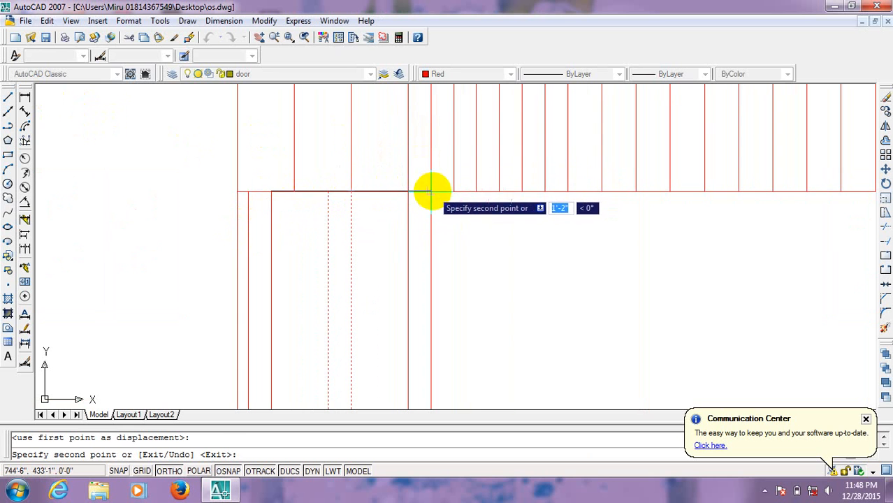
{"action": "left_click", "coordinate": [513, 194]}
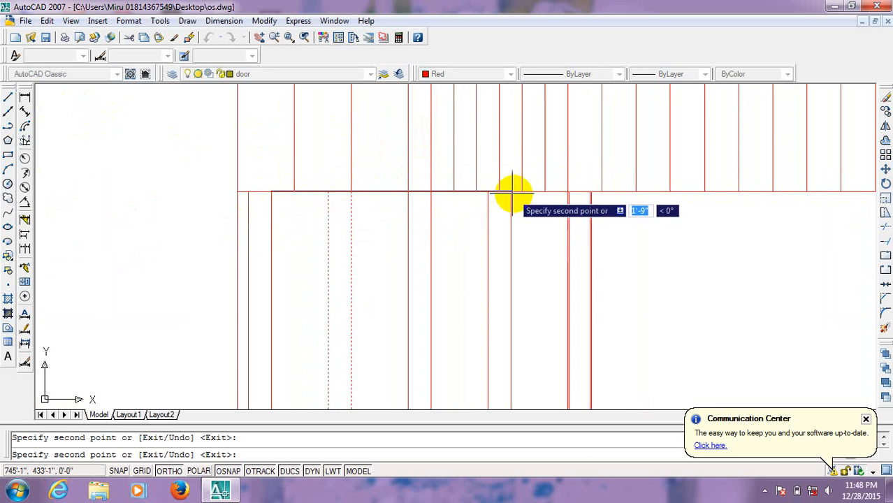
{"action": "left_click", "coordinate": [594, 194]}
{"action": "middle_click_drag", "start_coordinate": [632, 199], "coordinate": [278, 190]}
{"action": "left_click", "coordinate": [279, 184]}
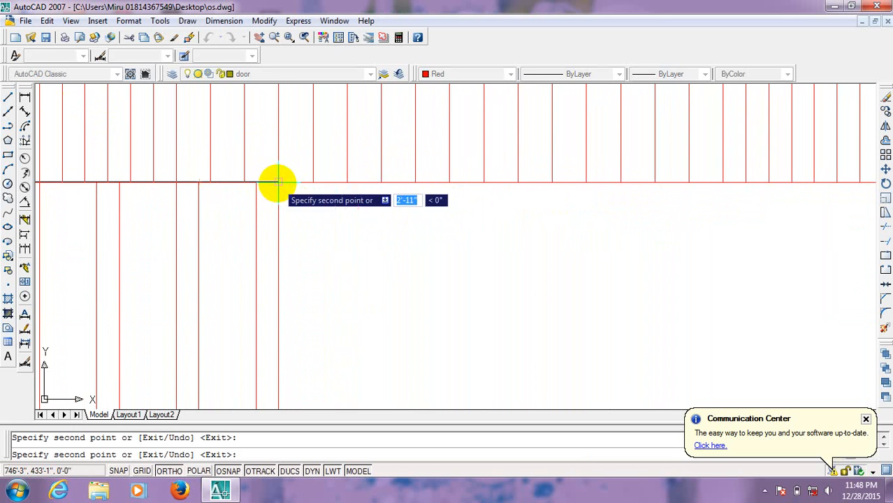
{"action": "left_click", "coordinate": [358, 184]}
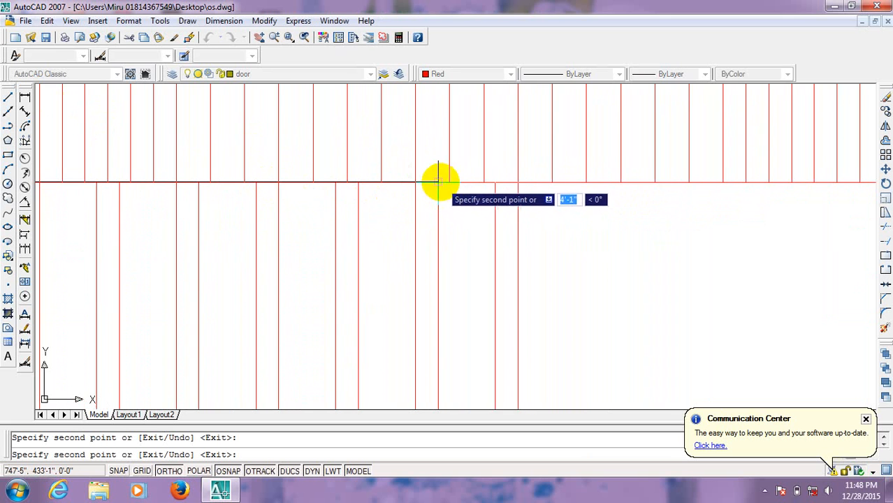
{"action": "left_click", "coordinate": [438, 184]}
{"action": "left_click", "coordinate": [495, 184]}
{"action": "left_click", "coordinate": [575, 183]}
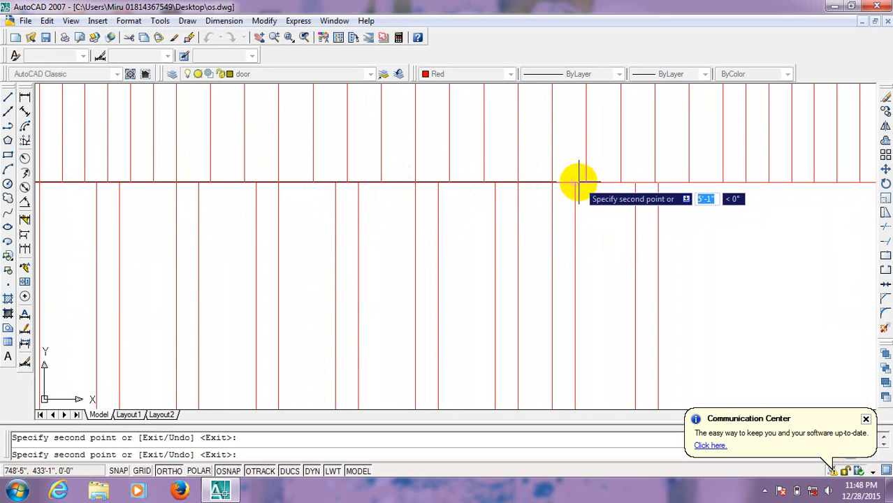
{"action": "middle_click_drag", "start_coordinate": [654, 188], "coordinate": [391, 199]}
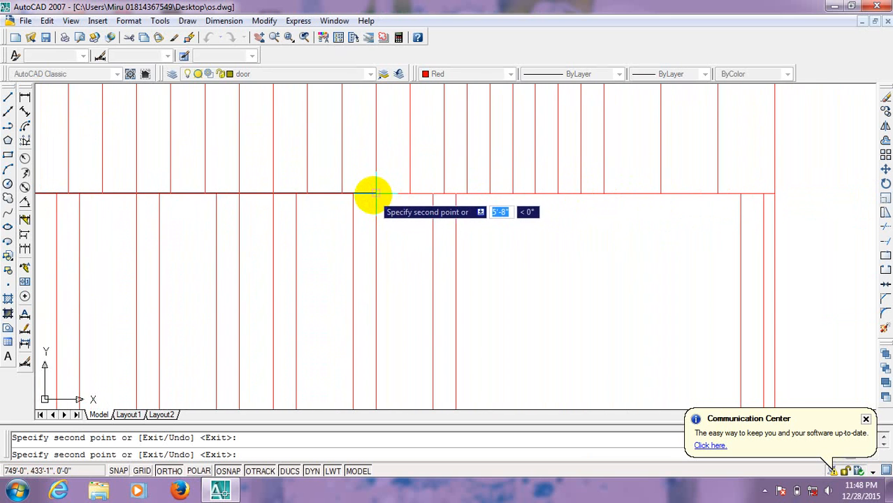
{"action": "left_click", "coordinate": [375, 193]}
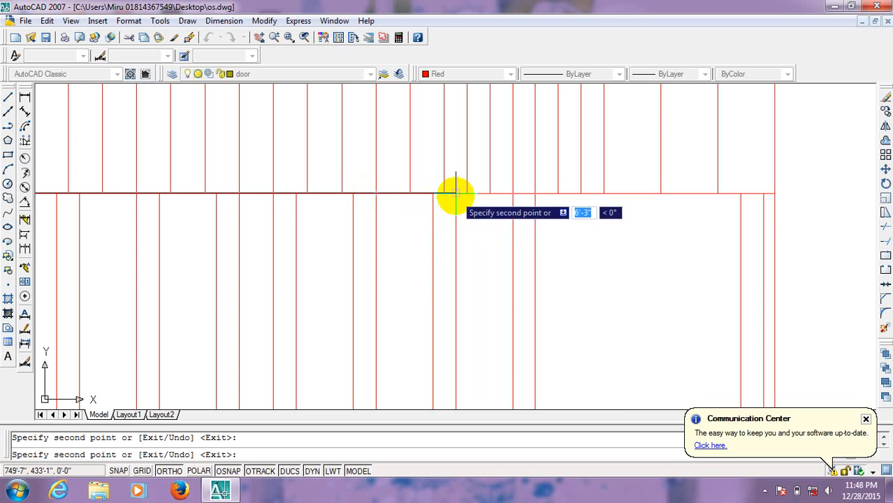
{"action": "left_click", "coordinate": [526, 194]}
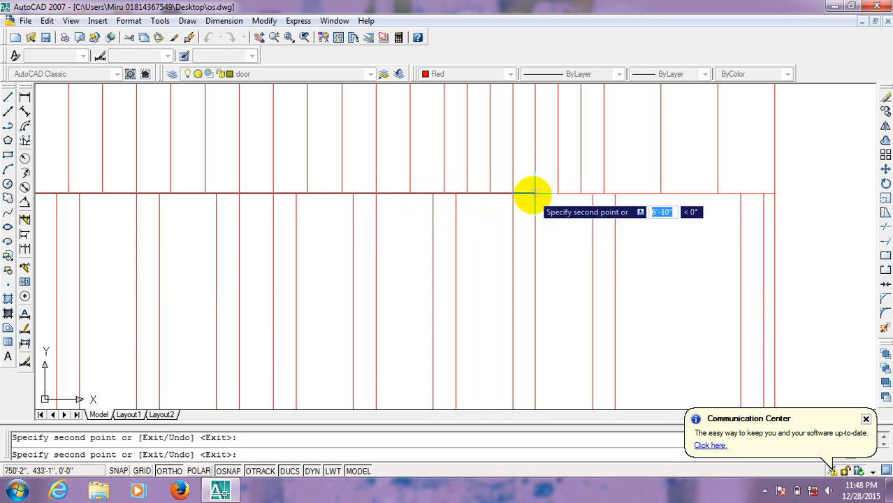
{"action": "right_click", "coordinate": [615, 199]}
{"action": "left_click", "coordinate": [633, 203]}
{"action": "scroll", "coordinate": [625, 195], "scroll_direction": "down", "scroll_amount": 3}
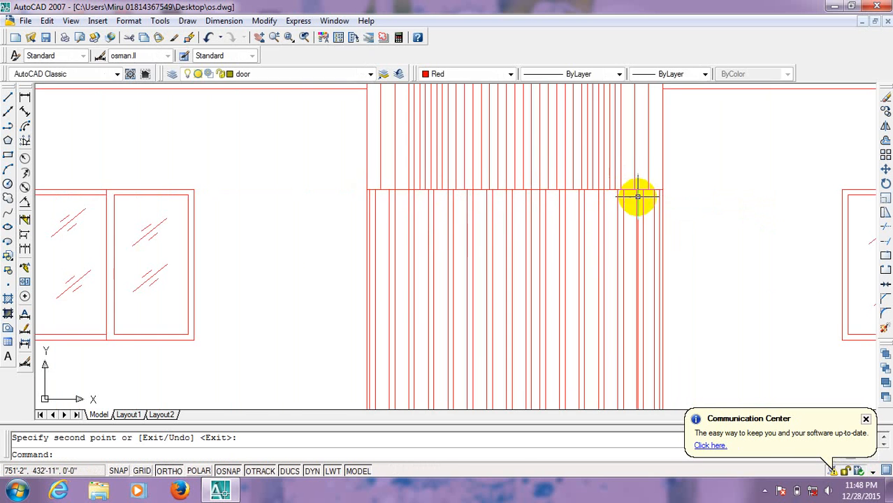
Step: Draw a diagonal line from the opening's left side line up to the first bar's right line at the opening's upper edge
{"action": "scroll", "coordinate": [488, 252], "scroll_direction": "up", "scroll_amount": 3}
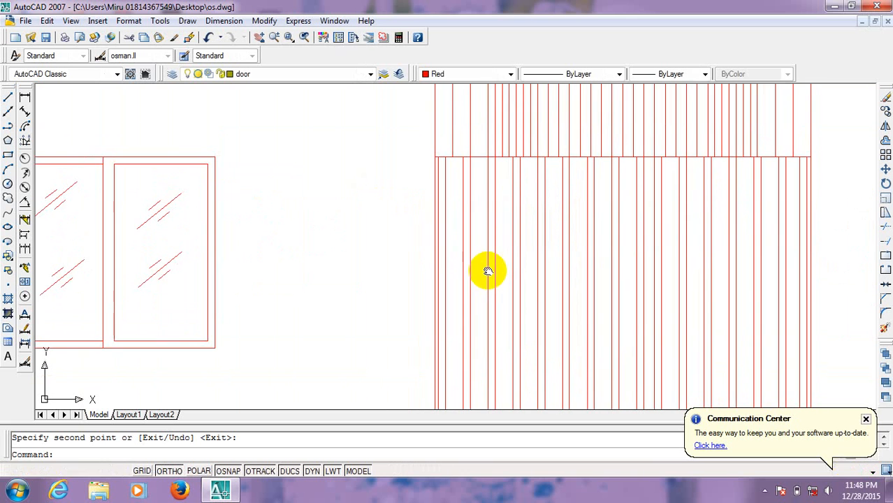
{"action": "scroll", "coordinate": [494, 215], "scroll_direction": "up", "scroll_amount": 1}
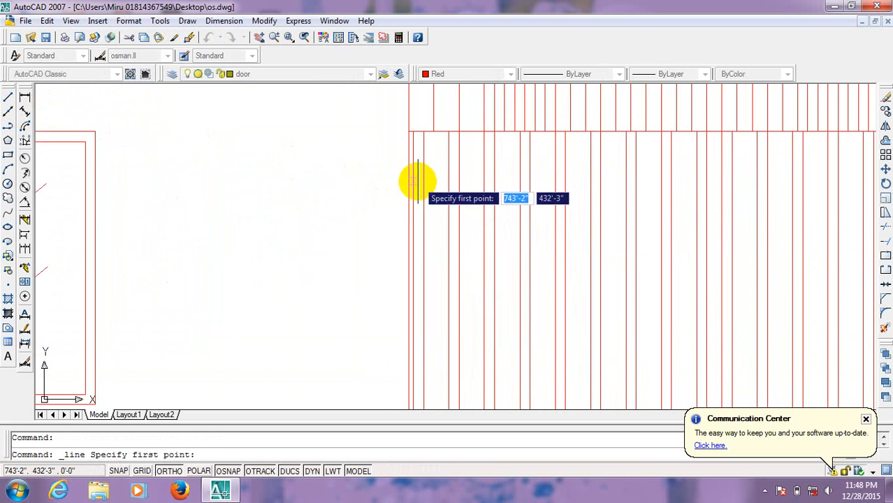
{"action": "scroll", "coordinate": [418, 179], "scroll_direction": "up", "scroll_amount": 5}
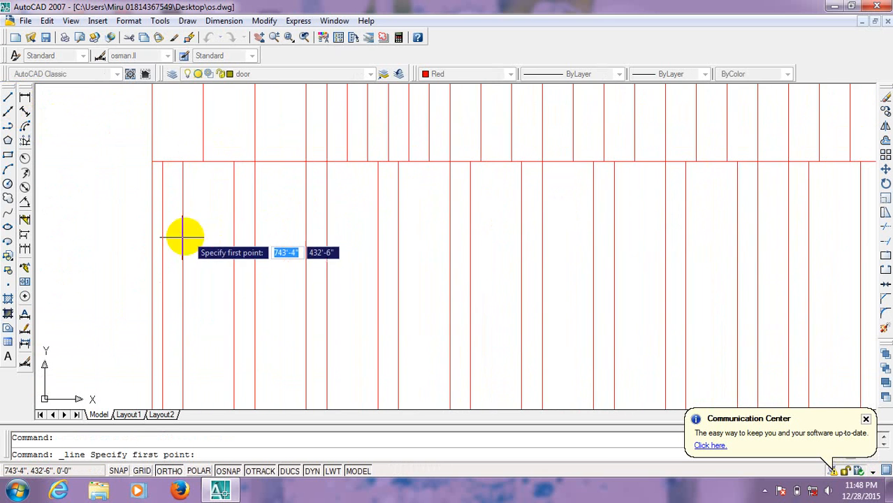
{"action": "left_click", "coordinate": [162, 242]}
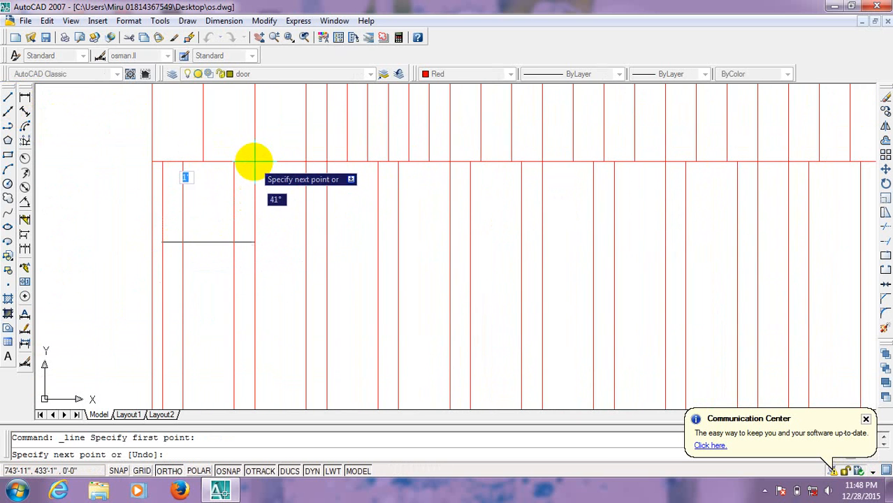
{"action": "right_click", "coordinate": [253, 163]}
{"action": "left_click", "coordinate": [264, 169]}
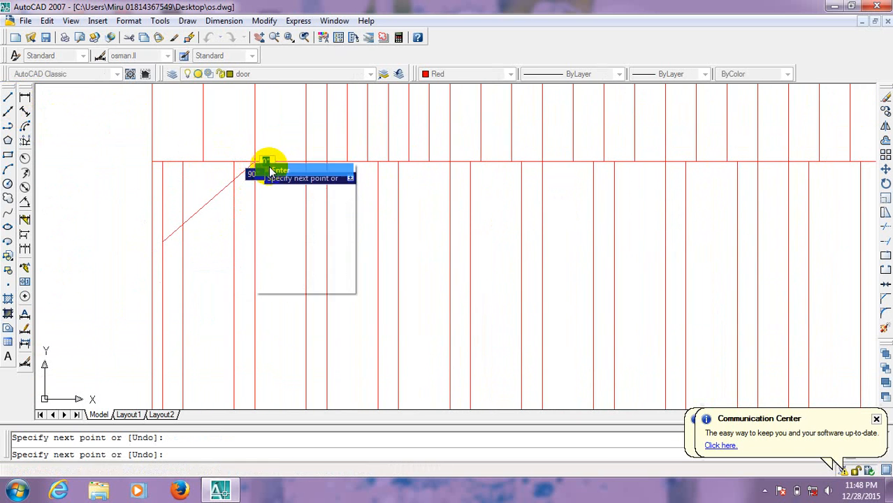
Step: Draw a horizontal line from the diagonal's lower end to the near edge of the second bar
{"action": "right_click", "coordinate": [266, 143]}
{"action": "left_click", "coordinate": [275, 150]}
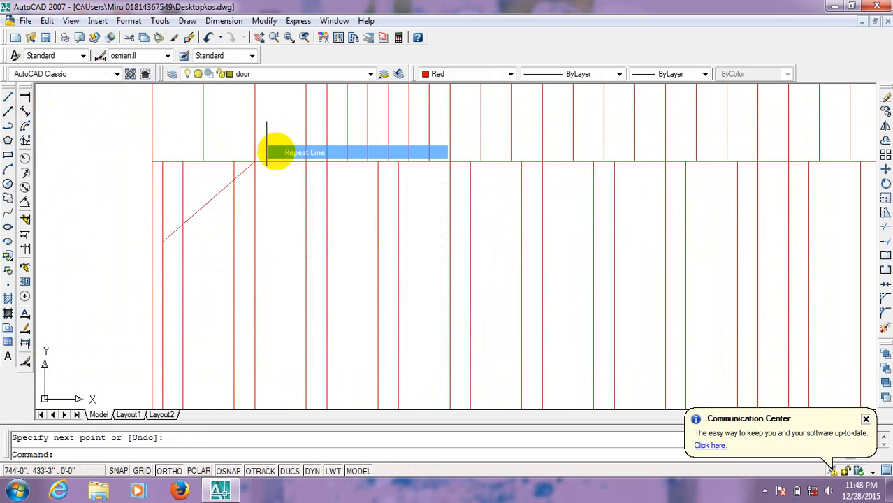
{"action": "left_click", "coordinate": [162, 242]}
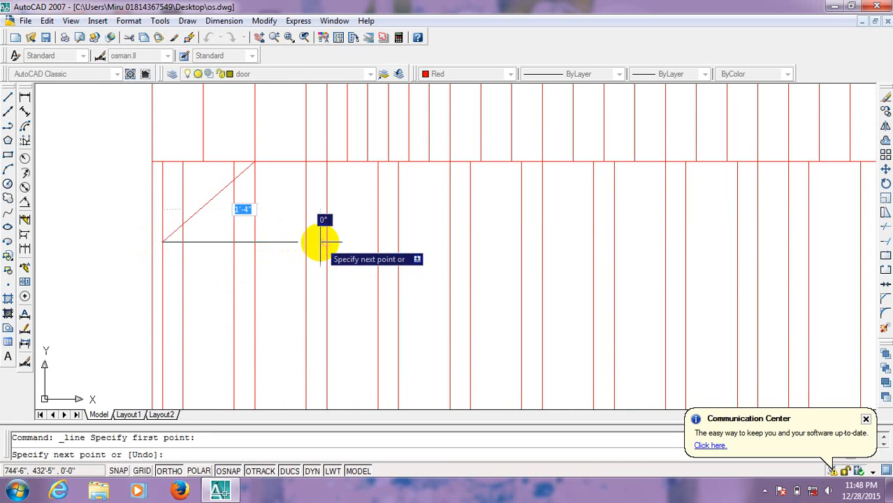
{"action": "left_click", "coordinate": [305, 242]}
{"action": "right_click", "coordinate": [304, 242]}
{"action": "left_click", "coordinate": [326, 250]}
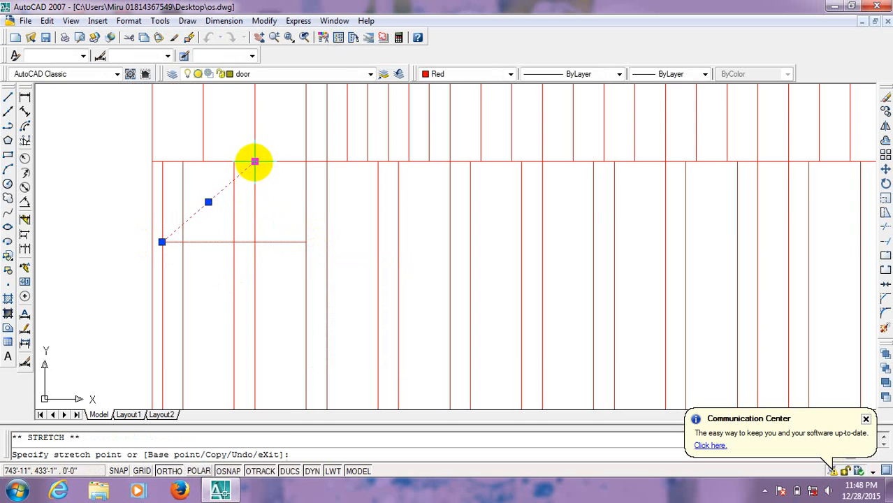
Step: Stretch the diagonal's upper end to the middle of the first bar and its lower end onto the opening's inner side line
{"action": "left_click", "coordinate": [244, 162]}
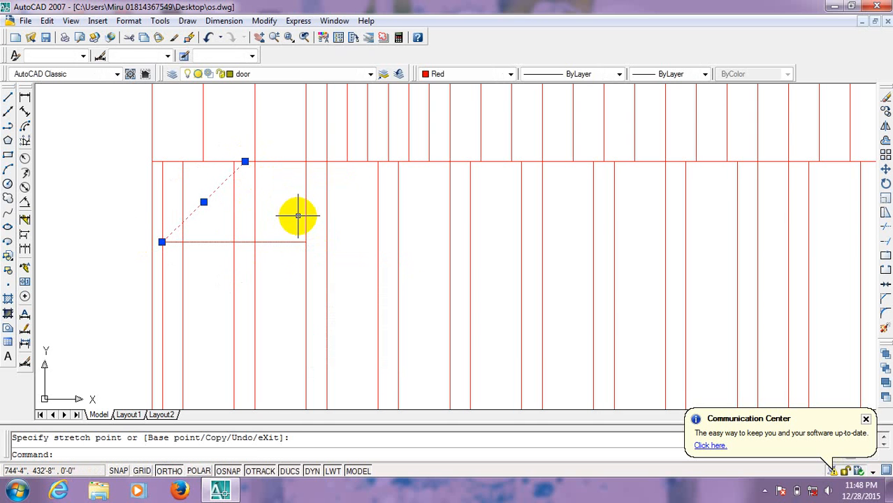
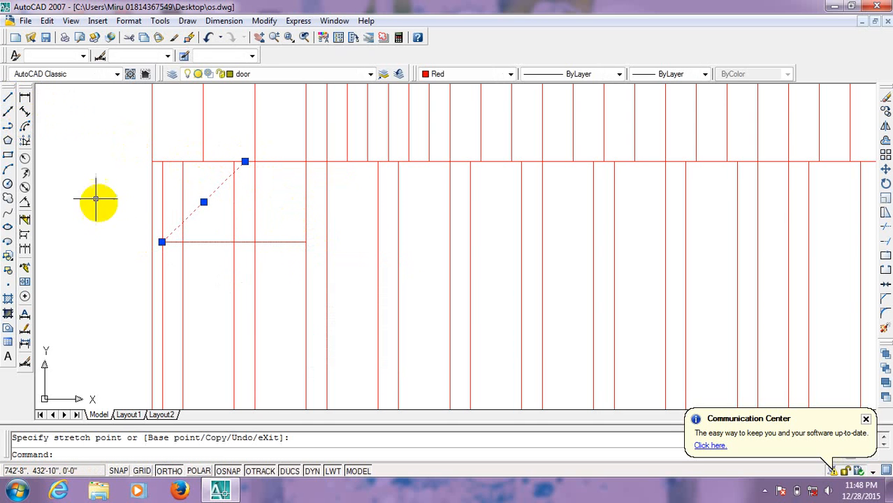
{"action": "left_click", "coordinate": [162, 242]}
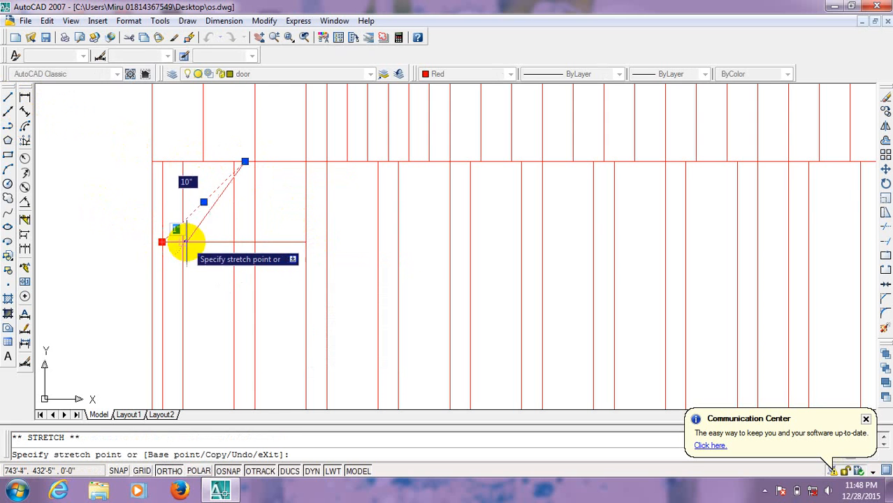
{"action": "left_click", "coordinate": [182, 242]}
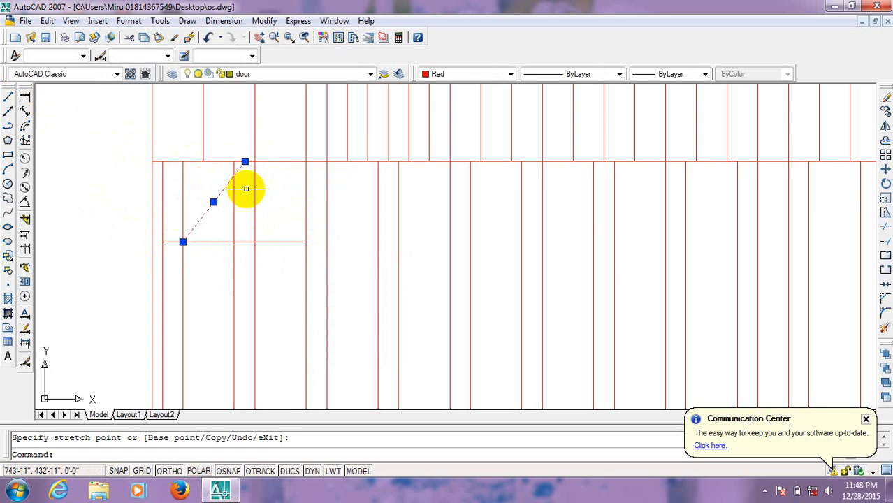
Step: Draw a second diagonal from the apex down to the right end of the horizontal line, closing the triangle
{"action": "left_click", "coordinate": [8, 98]}
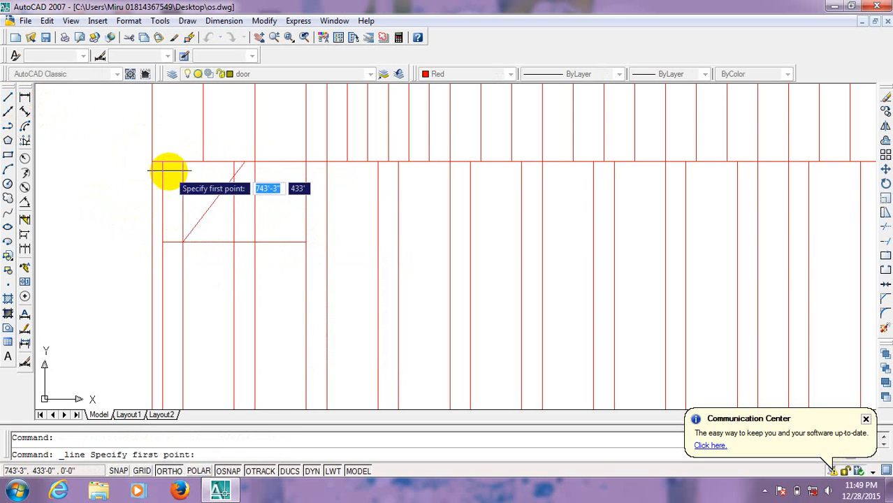
{"action": "left_click", "coordinate": [243, 163]}
{"action": "left_click", "coordinate": [306, 242]}
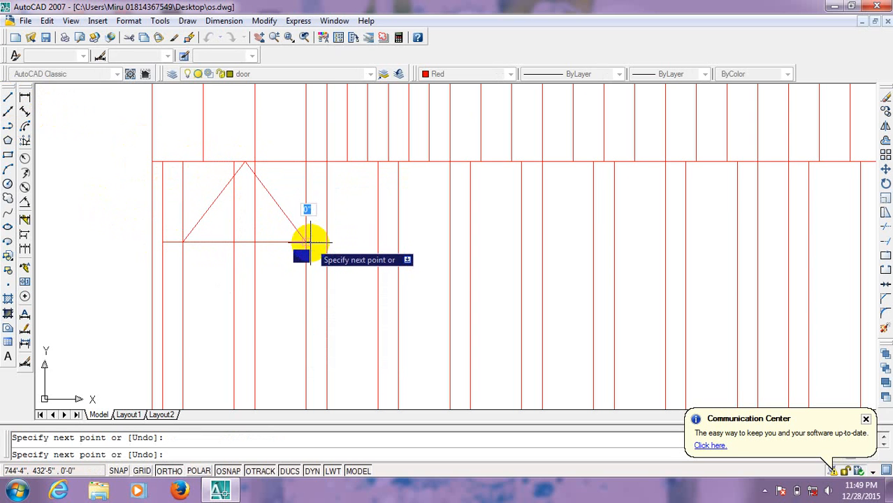
{"action": "right_click", "coordinate": [306, 243]}
{"action": "left_click", "coordinate": [358, 245]}
Step: Offset both sloping sides of the triangle 1" inward
{"action": "type", "text": "o"}
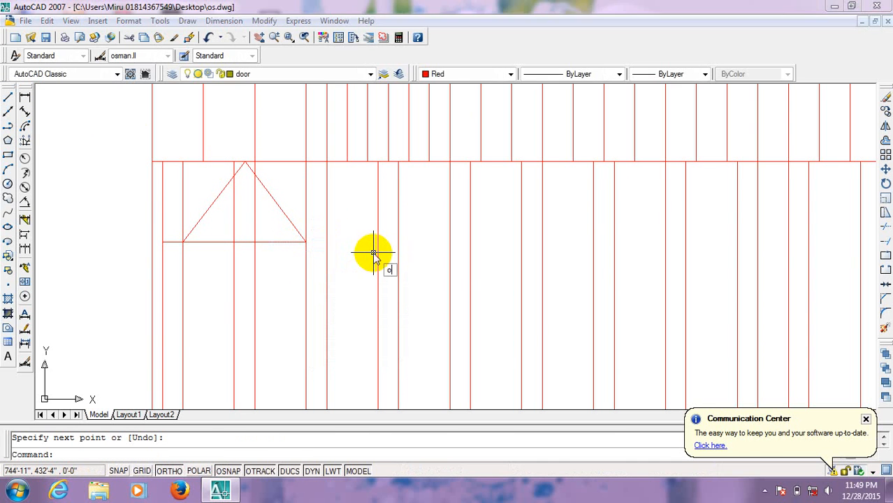
{"action": "key", "text": "Return"}
{"action": "type", "text": "1"}
{"action": "key", "text": "Return"}
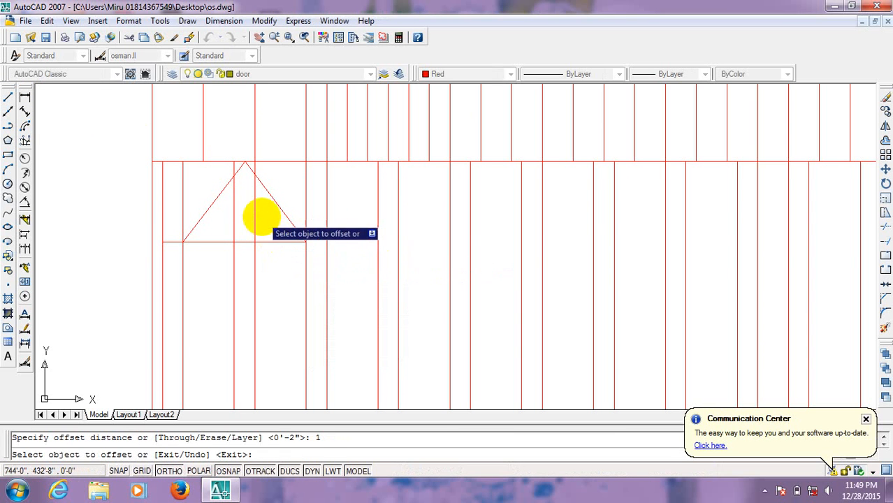
{"action": "left_click", "coordinate": [277, 206]}
{"action": "left_click", "coordinate": [213, 202]}
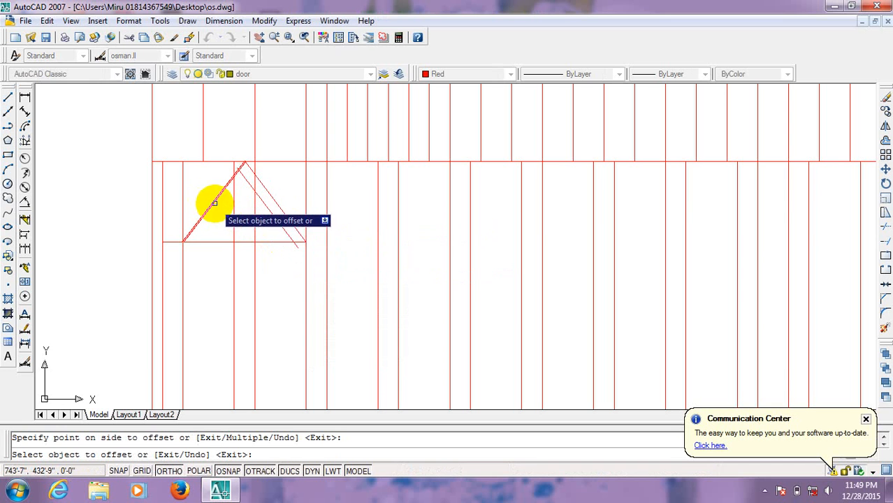
{"action": "left_click", "coordinate": [239, 216]}
{"action": "key", "text": "Escape"}
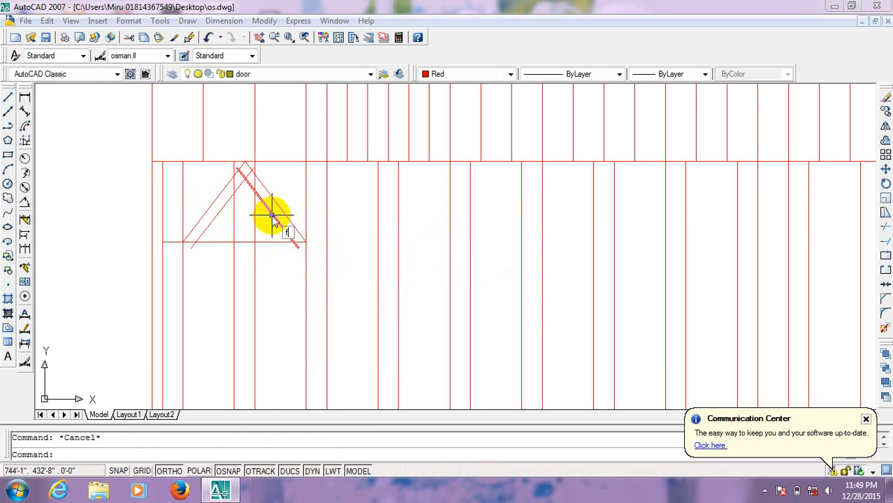
Step: Join the triangle's two inner sloping lines into a sharp apex using a zero-radius Fillet
{"action": "type", "text": "f"}
{"action": "key", "text": "Return"}
{"action": "left_click", "coordinate": [215, 199]}
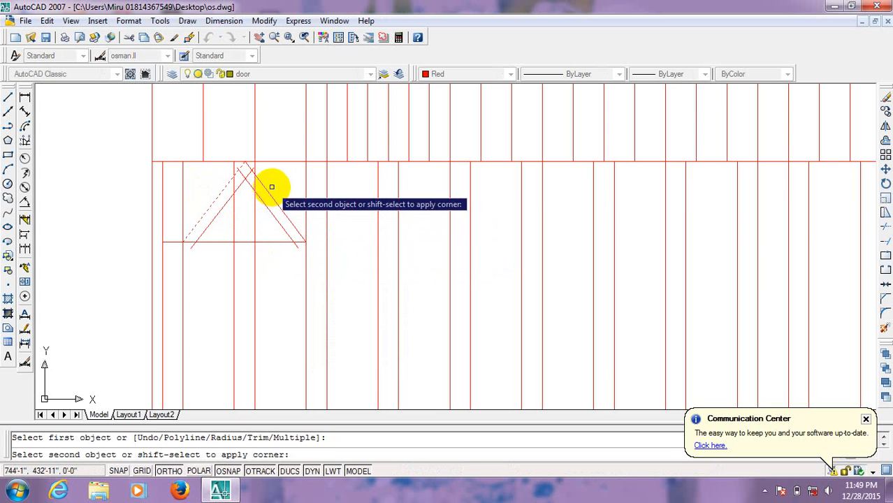
{"action": "left_click", "coordinate": [266, 191]}
{"action": "key", "text": "Return"}
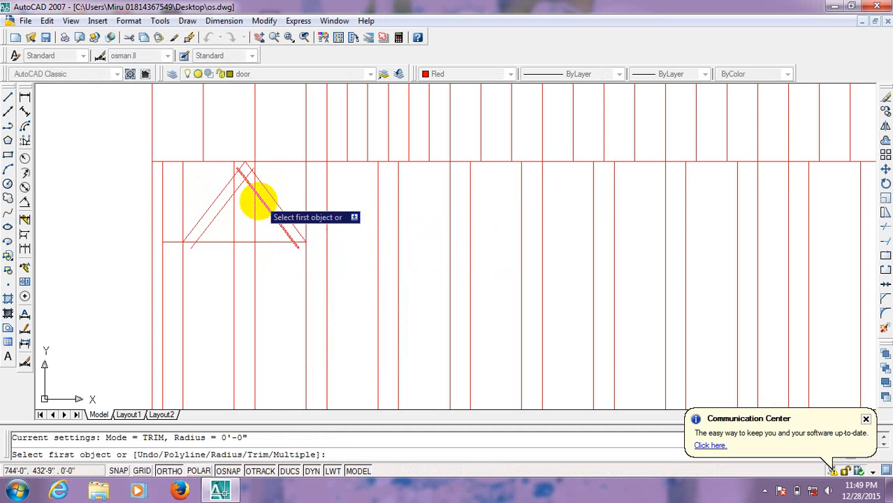
{"action": "left_click", "coordinate": [239, 188]}
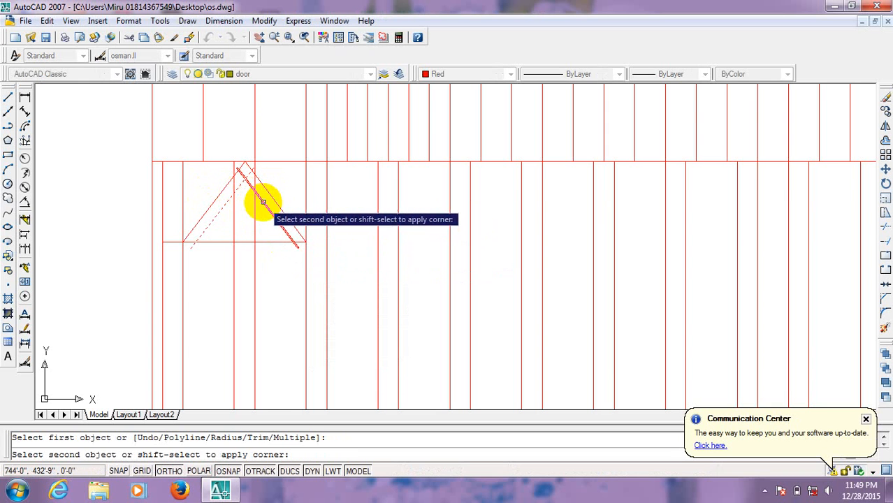
{"action": "left_click", "coordinate": [263, 200]}
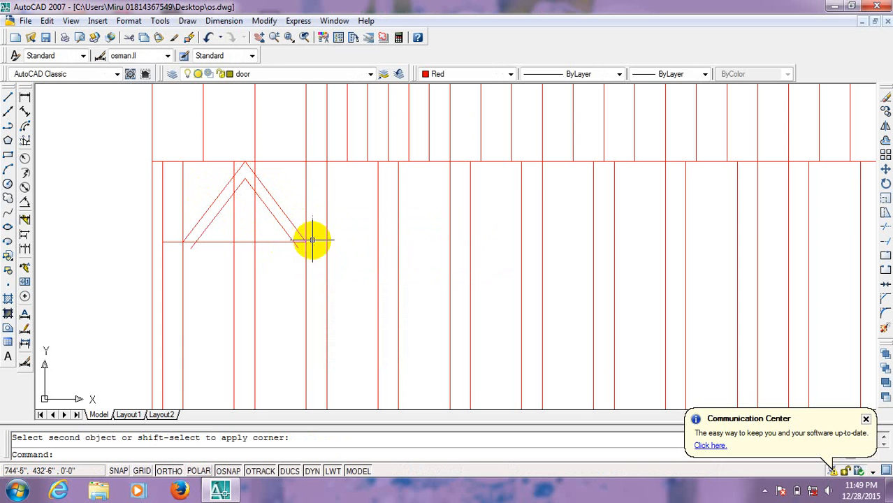
Step: Trim the inner sloping lines' lower ends where they cross the triangle's horizontal base line
{"action": "type", "text": "tr"}
{"action": "key", "text": "Return"}
{"action": "key", "text": "Return"}
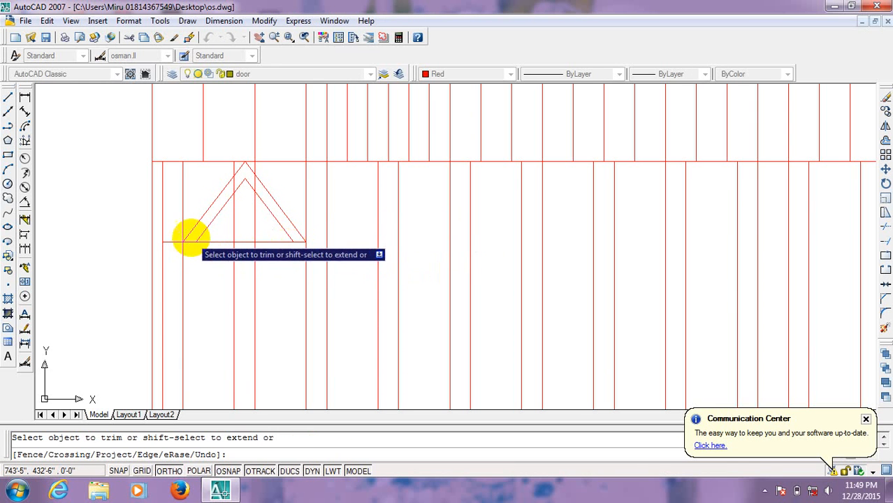
{"action": "right_click", "coordinate": [187, 209]}
{"action": "left_click", "coordinate": [209, 215]}
Step: Draw a circle at the base line's left end, centred between the two adjacent vertical lines and slightly wider than their gap
{"action": "mouse_move", "coordinate": [236, 263]}
{"action": "middle_mouse_down"}
{"action": "mouse_move", "coordinate": [299, 255]}
{"action": "mouse_move", "coordinate": [276, 259]}
{"action": "middle_mouse_up"}
{"action": "scroll", "coordinate": [277, 239], "scroll_direction": "up", "scroll_amount": 2}
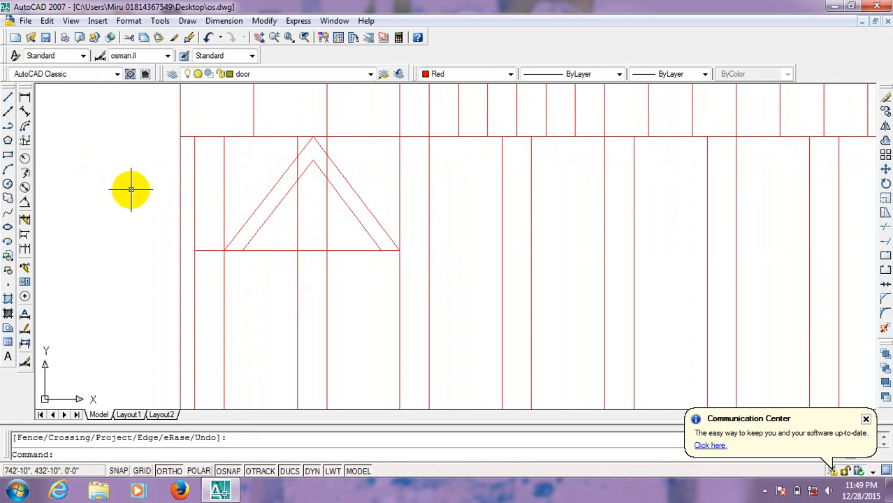
{"action": "type", "text": "c"}
{"action": "key", "text": "Return"}
{"action": "scroll", "coordinate": [209, 251], "scroll_direction": "up", "scroll_amount": 2}
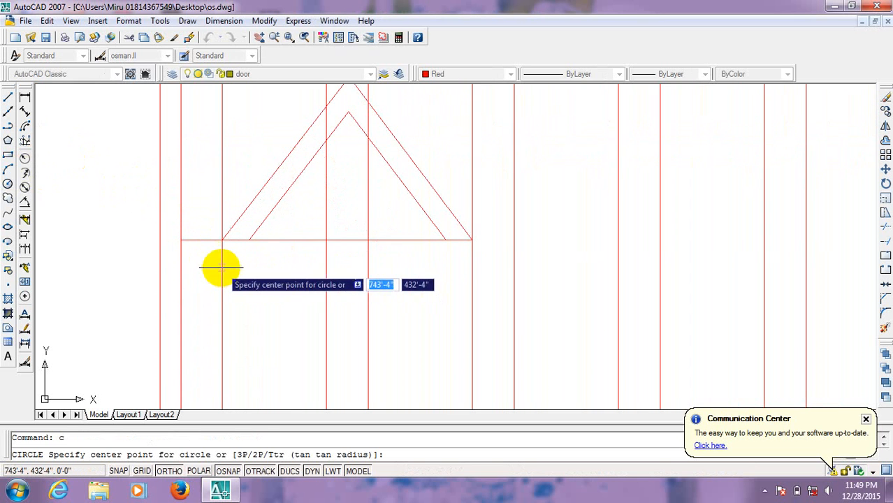
{"action": "left_click", "coordinate": [200, 241]}
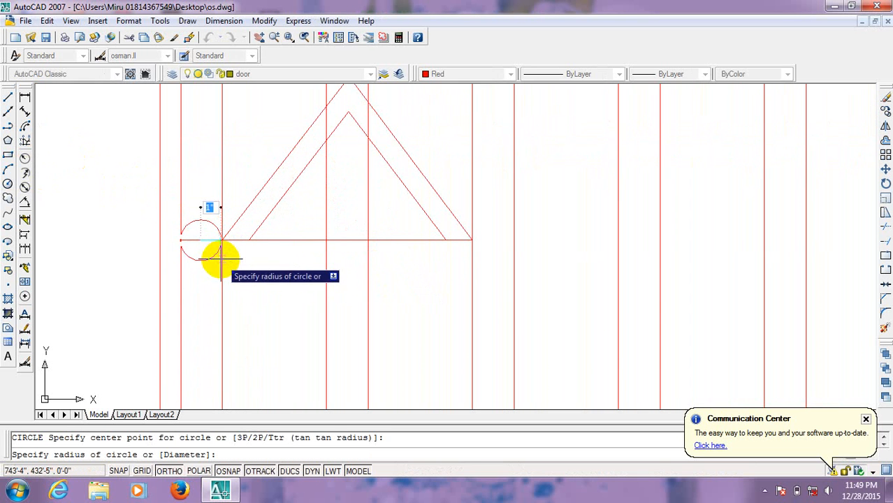
{"action": "left_click", "coordinate": [222, 258]}
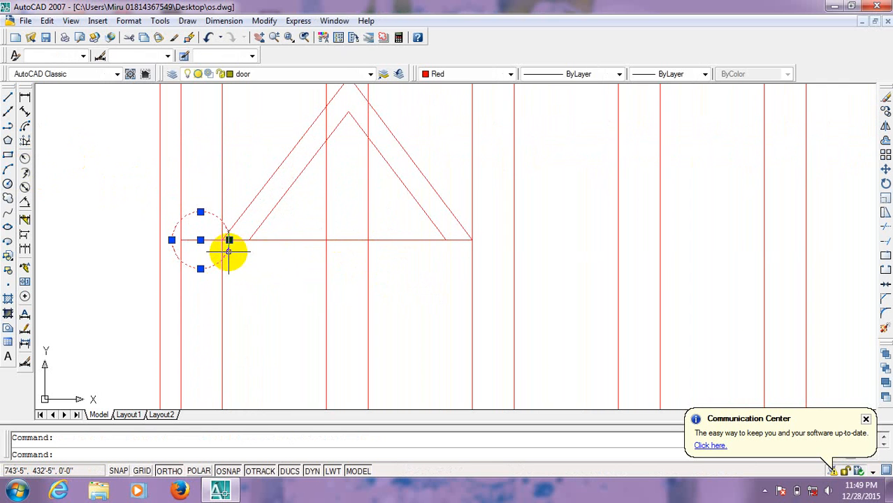
Step: Copy the circle from its centre to the middle of the second bar, level with the base line
{"action": "type", "text": "co"}
{"action": "key", "text": "Return"}
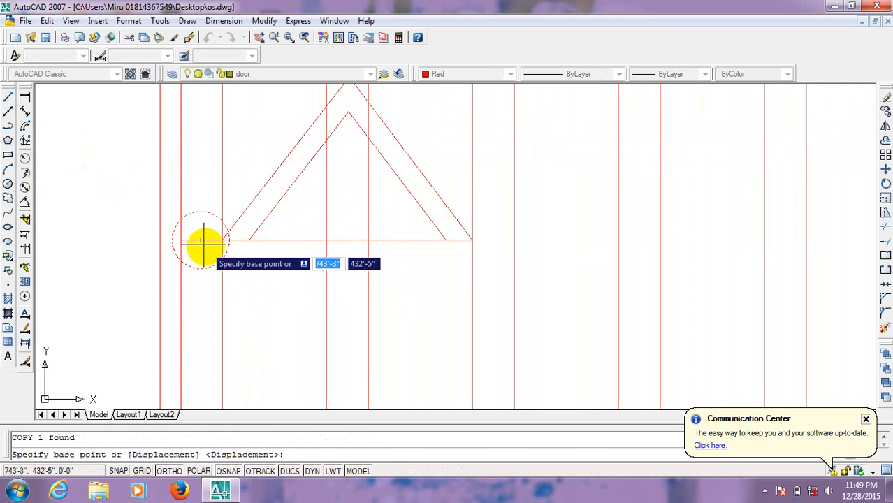
{"action": "left_click", "coordinate": [199, 241]}
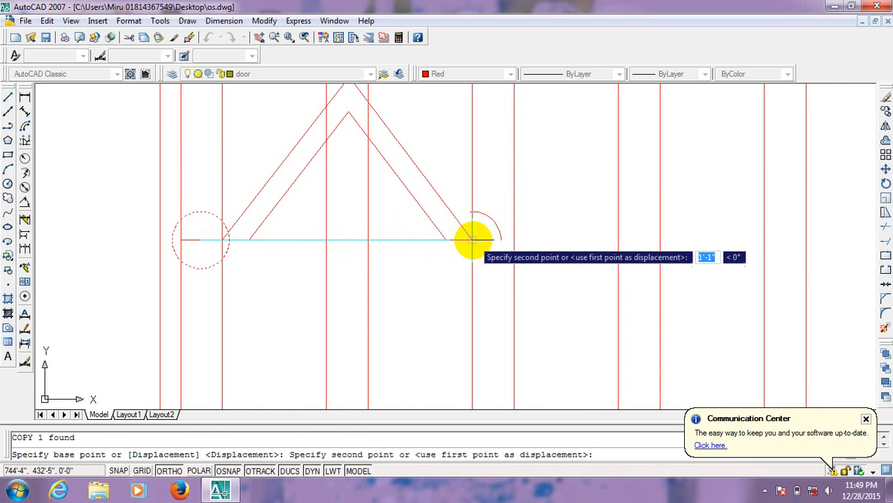
{"action": "left_click", "coordinate": [493, 240]}
{"action": "right_click", "coordinate": [494, 244]}
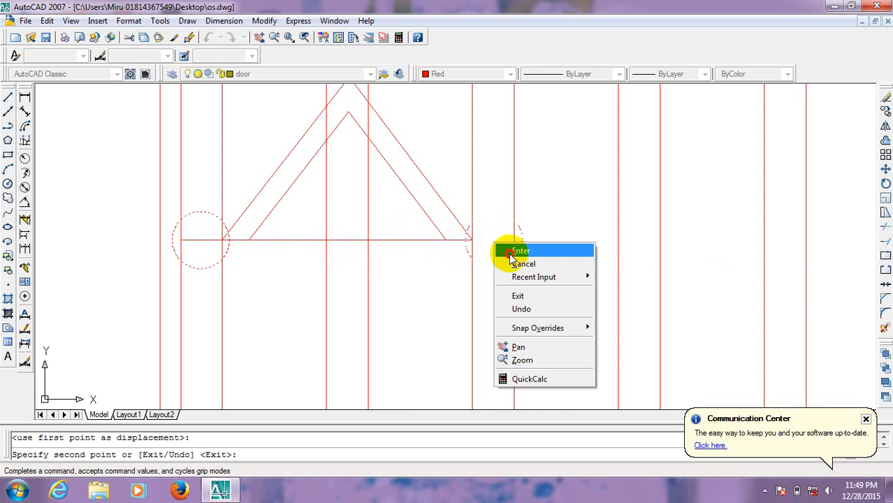
{"action": "left_click", "coordinate": [521, 250]}
Step: Stretch the lower end of the triangle's outer right side about 1" outward, into the copied circle
{"action": "scroll", "coordinate": [491, 245], "scroll_direction": "down", "scroll_amount": 4}
{"action": "middle_click_drag", "start_coordinate": [490, 245], "coordinate": [329, 241]}
{"action": "scroll", "coordinate": [329, 241], "scroll_direction": "up", "scroll_amount": 1}
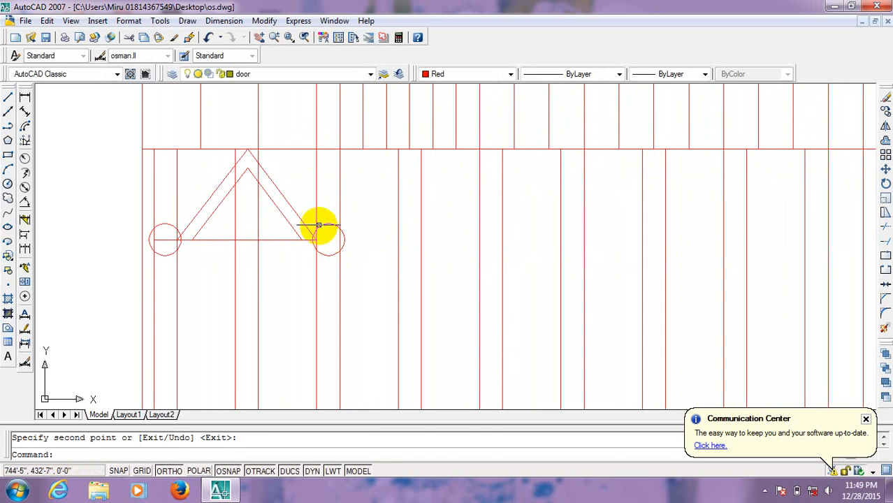
{"action": "left_click", "coordinate": [279, 235]}
{"action": "scroll", "coordinate": [323, 245], "scroll_direction": "up", "scroll_amount": 3}
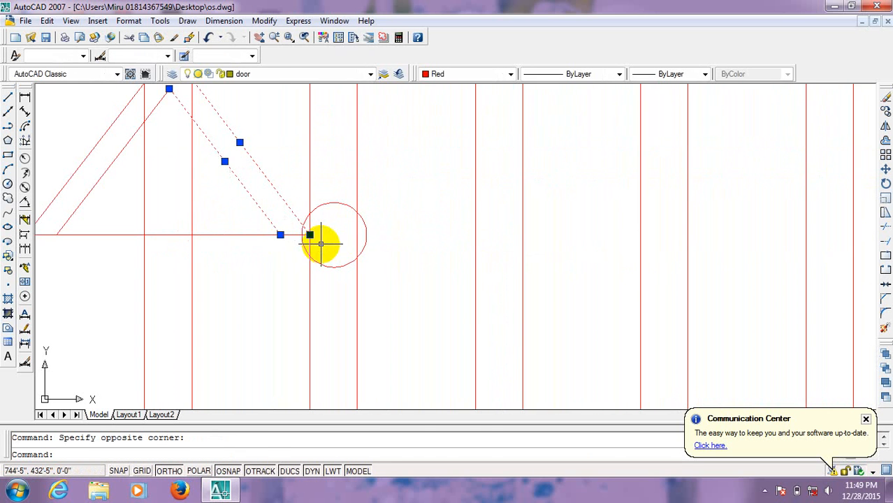
{"action": "left_click", "coordinate": [310, 235]}
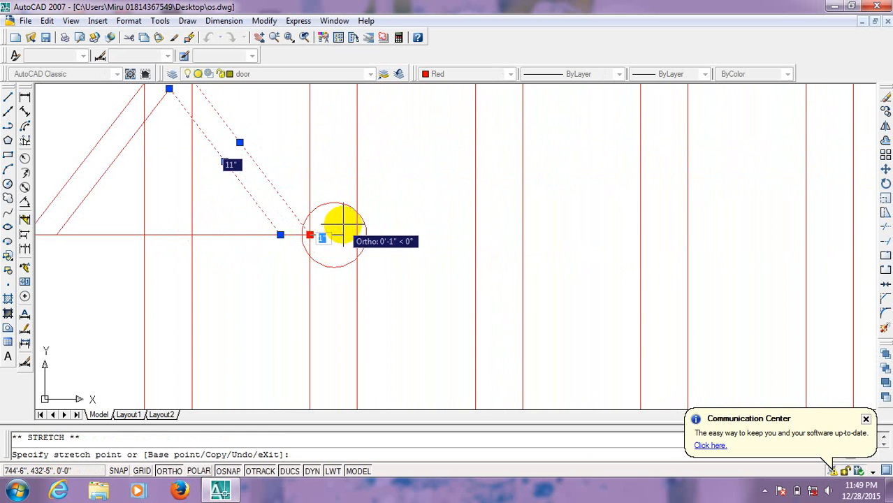
{"action": "left_click", "coordinate": [343, 227]}
{"action": "left_click", "coordinate": [309, 235]}
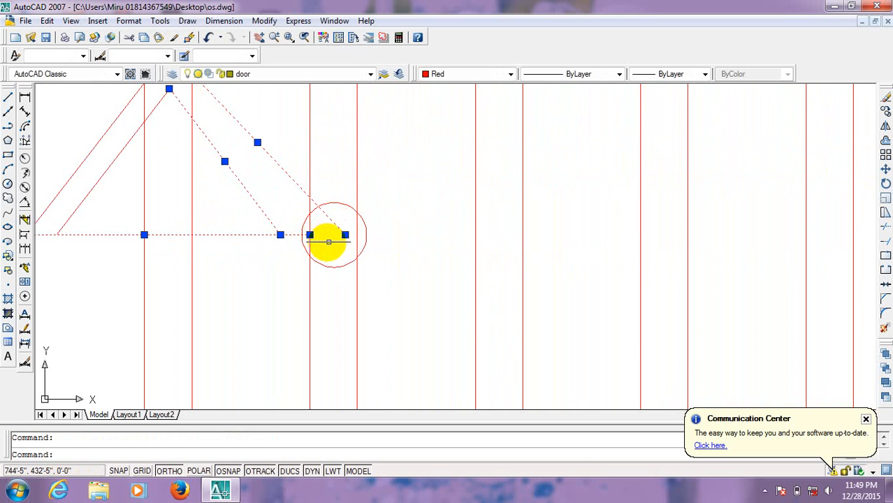
{"action": "left_click", "coordinate": [281, 235]}
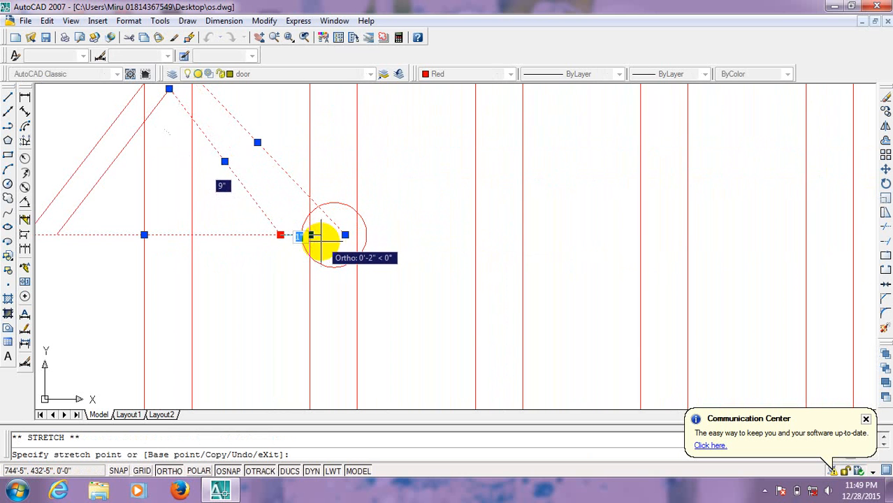
{"action": "key", "text": "Escape"}
Step: Stretch the lower end of the triangle's outer left side outward to near the centre of the first circle
{"action": "scroll", "coordinate": [349, 241], "scroll_direction": "down", "scroll_amount": 2}
{"action": "scroll", "coordinate": [259, 235], "scroll_direction": "down", "scroll_amount": 1}
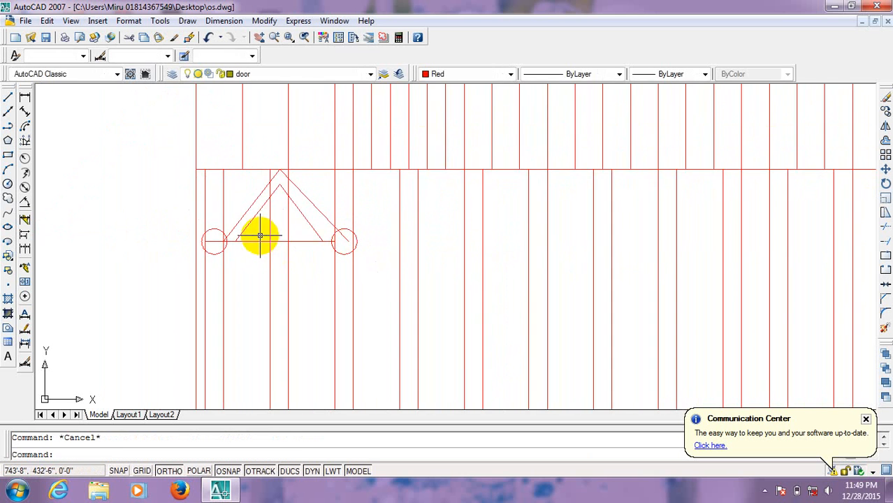
{"action": "scroll", "coordinate": [265, 218], "scroll_direction": "up", "scroll_amount": 2}
{"action": "left_click", "coordinate": [226, 198]}
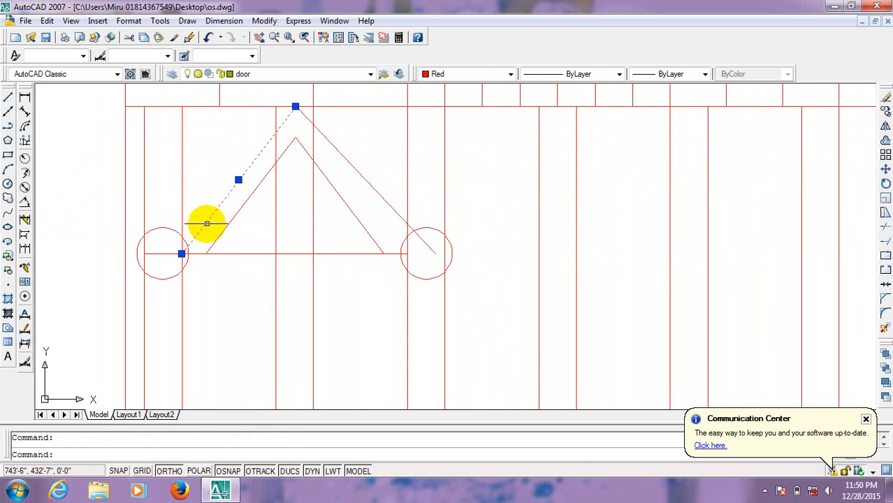
{"action": "left_click", "coordinate": [181, 254]}
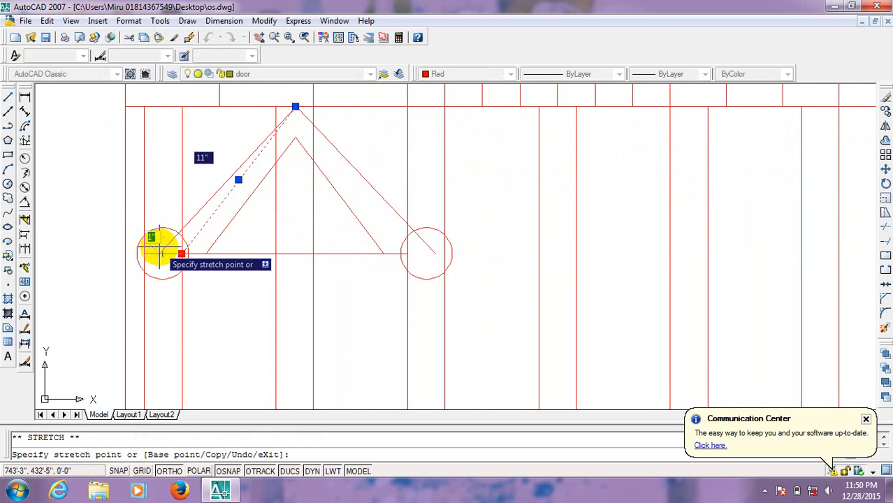
{"action": "scroll", "coordinate": [160, 249], "scroll_direction": "up", "scroll_amount": 3}
{"action": "left_click", "coordinate": [157, 259]}
{"action": "scroll", "coordinate": [276, 242], "scroll_direction": "down", "scroll_amount": 5}
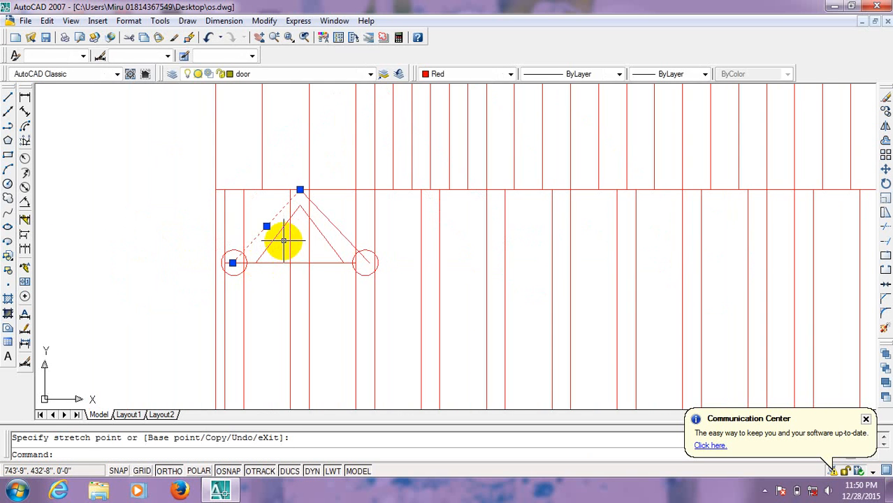
Step: Delete the two inner sloping lines of the triangle
{"action": "scroll", "coordinate": [290, 236], "scroll_direction": "up", "scroll_amount": 2}
{"action": "left_click", "coordinate": [298, 207]}
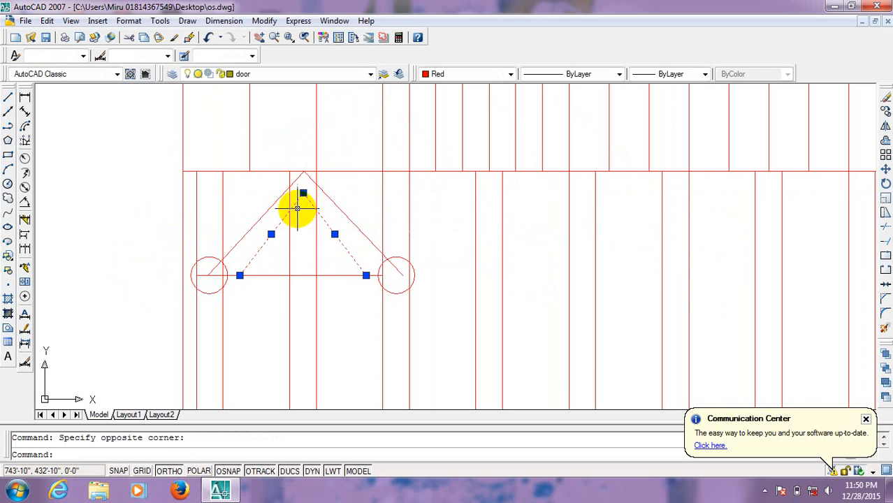
{"action": "key", "text": "Delete"}
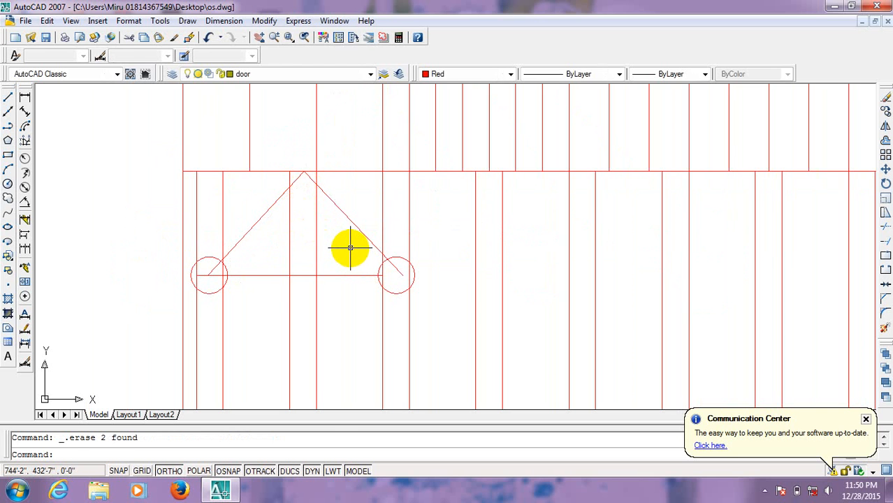
Step: Offset both widened outer sloping sides of the triangle 1" inward
{"action": "type", "text": "o"}
{"action": "key", "text": "Return"}
{"action": "type", "text": "1"}
{"action": "key", "text": "Return"}
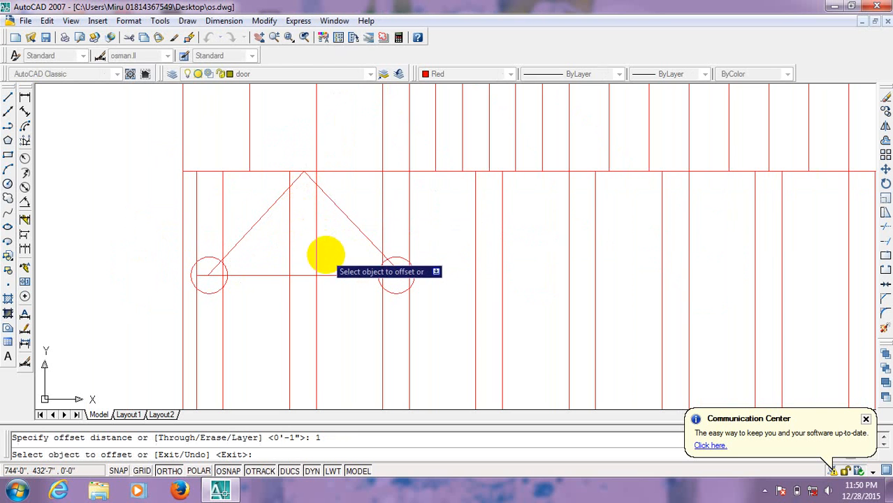
{"action": "left_click", "coordinate": [356, 228]}
{"action": "left_click", "coordinate": [308, 241]}
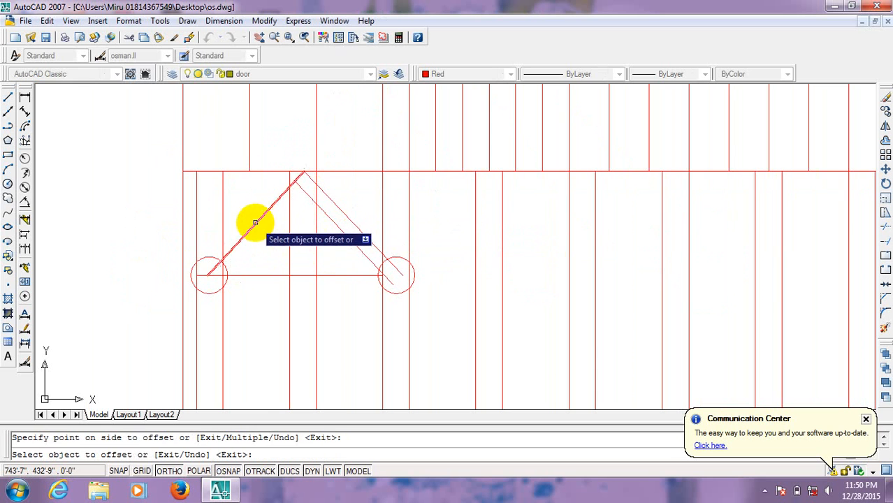
{"action": "left_click", "coordinate": [255, 223]}
{"action": "left_click", "coordinate": [269, 213]}
{"action": "right_click", "coordinate": [268, 214]}
{"action": "left_click", "coordinate": [288, 215]}
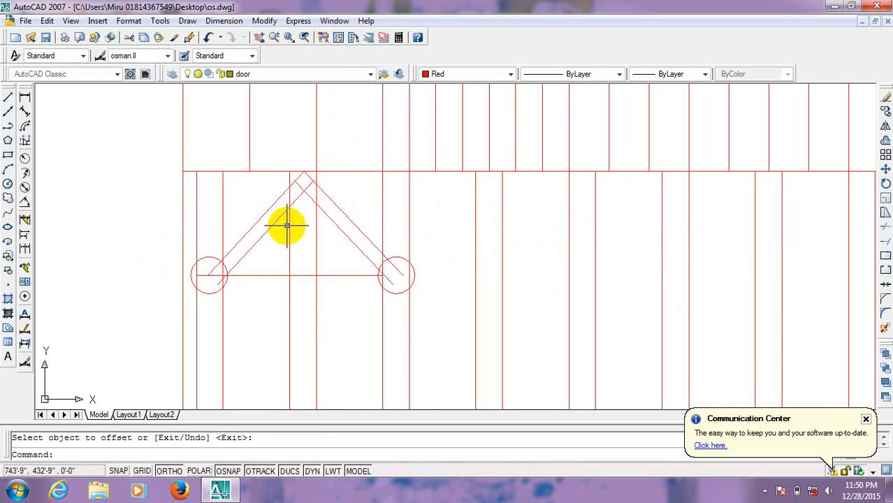
Step: Fillet the two new inner sloping lines together into a sharp inner apex
{"action": "type", "text": "f"}
{"action": "key", "text": "Return"}
{"action": "left_click", "coordinate": [279, 215]}
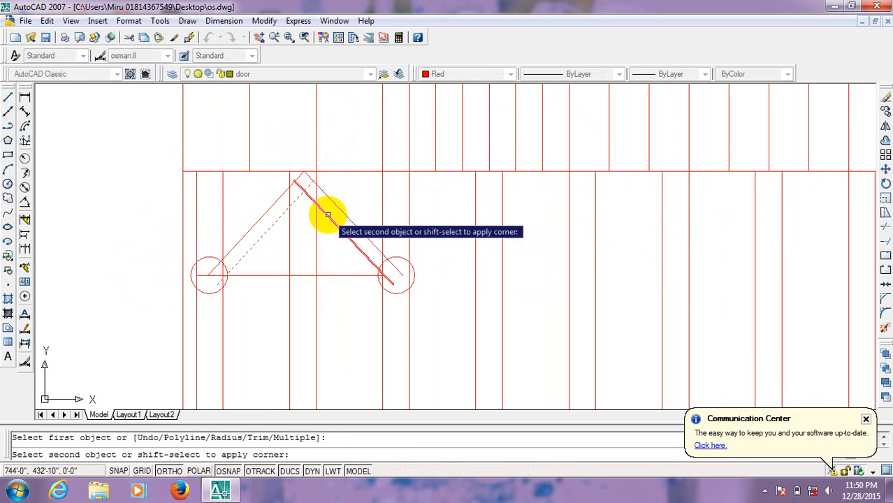
{"action": "left_click", "coordinate": [343, 222]}
Step: Trim the lower ends of both inner sloping lines inside the circles back to the bars' vertical edges
{"action": "type", "text": "tr"}
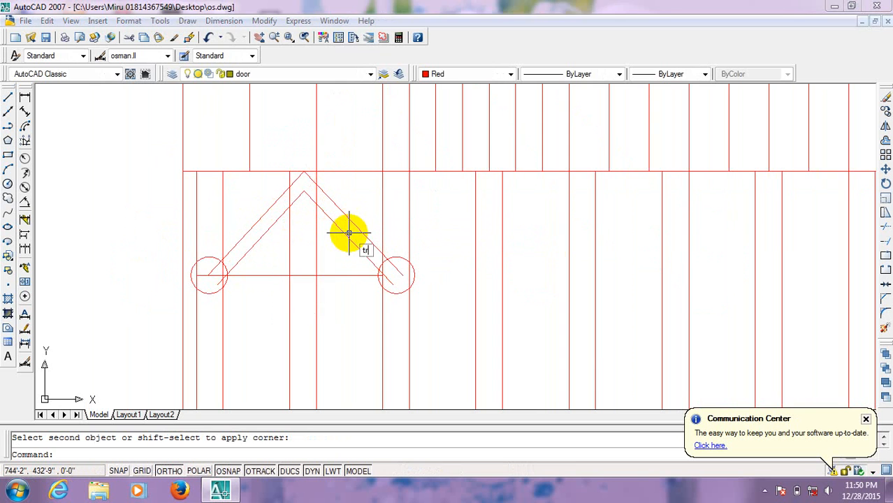
{"action": "key", "text": "Return"}
{"action": "key", "text": "Return"}
{"action": "scroll", "coordinate": [227, 276], "scroll_direction": "up", "scroll_amount": 3}
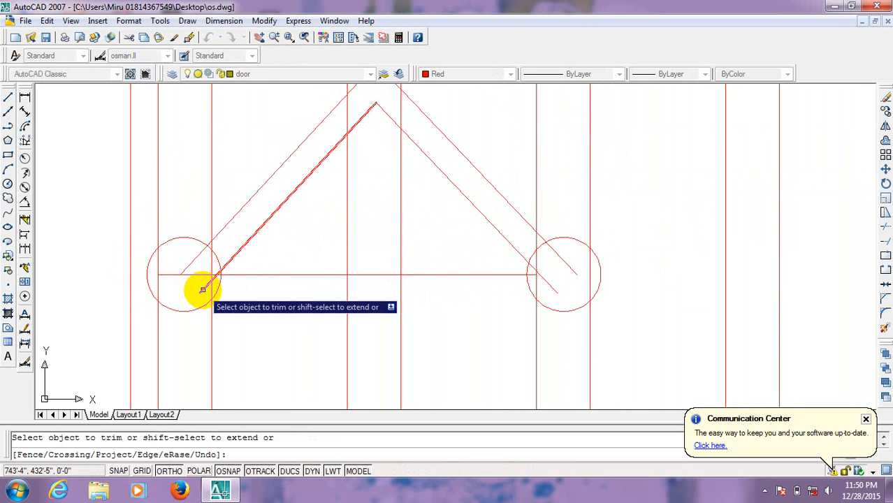
{"action": "left_click", "coordinate": [200, 285]}
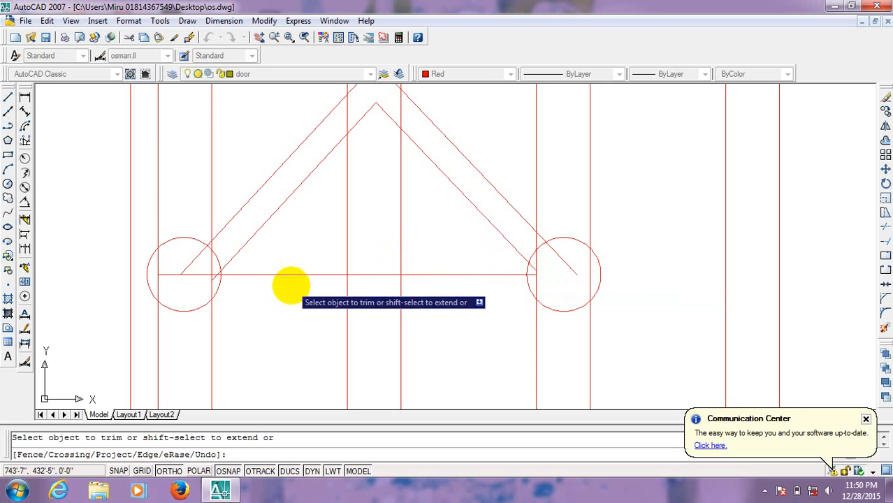
{"action": "right_click", "coordinate": [288, 260]}
{"action": "left_click", "coordinate": [308, 261]}
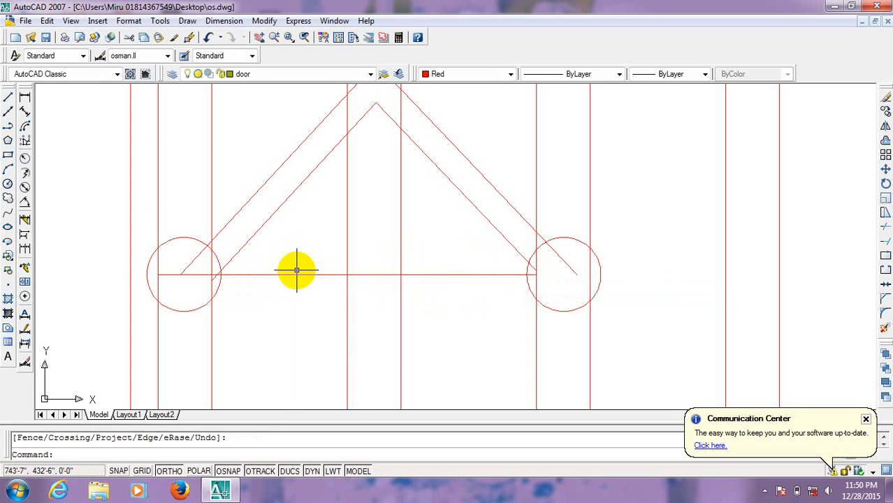
Step: Fillet the horizontal base line to the left inner sloping line, and then to the right outer sloping line
{"action": "type", "text": "f"}
{"action": "key", "text": "Return"}
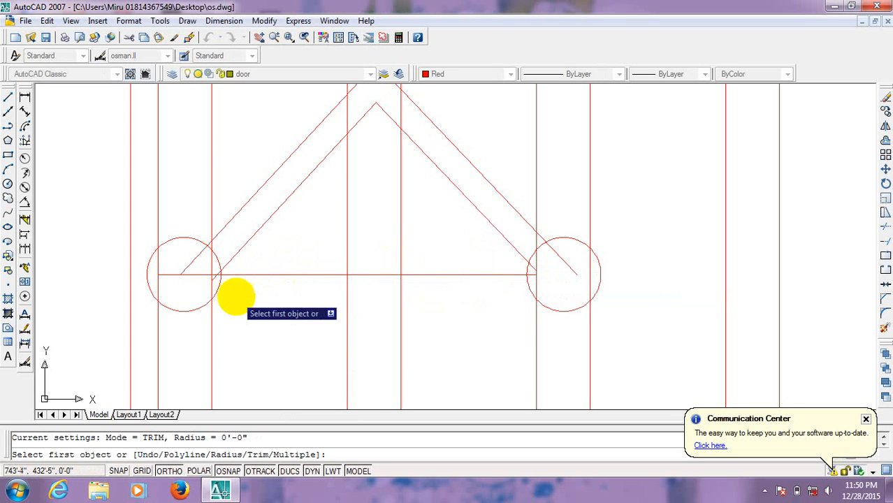
{"action": "left_click", "coordinate": [195, 275]}
{"action": "left_click", "coordinate": [245, 248]}
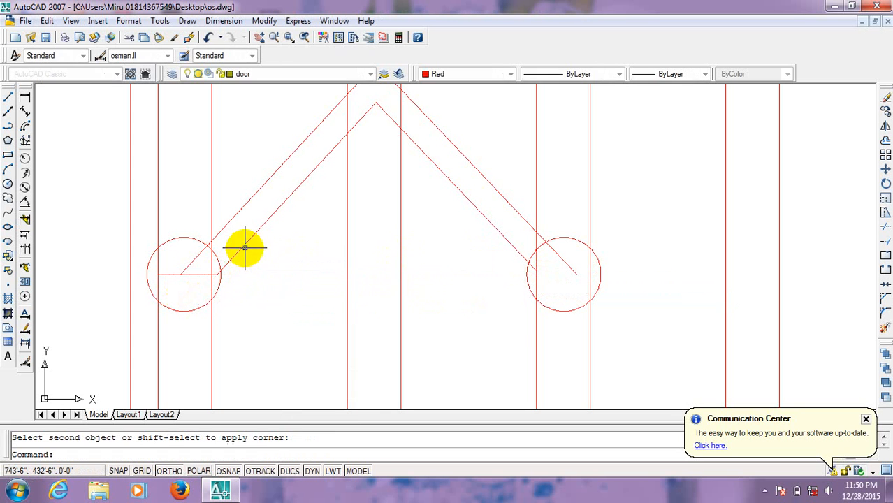
{"action": "key", "text": "Return"}
{"action": "left_click", "coordinate": [195, 274]}
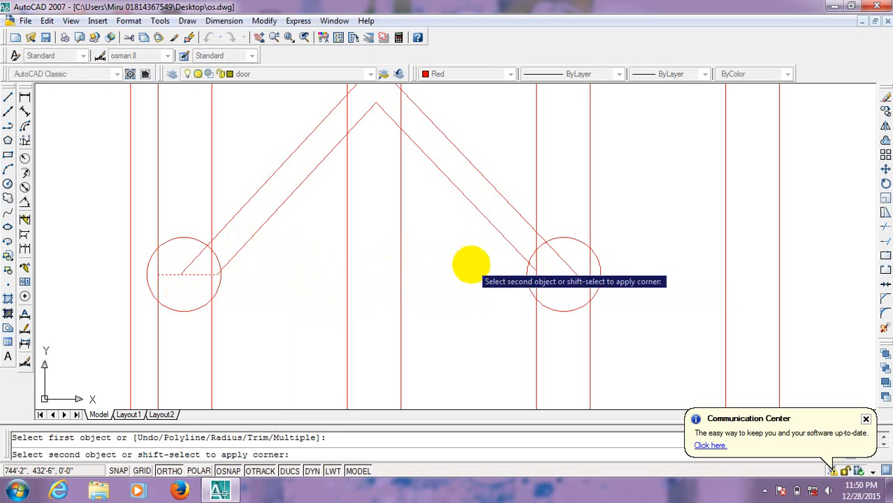
{"action": "left_click", "coordinate": [558, 256]}
Step: Fillet the right inner sloping line with the base line, keeping only the short horizontal segment inside the right circle
{"action": "key", "text": "Return"}
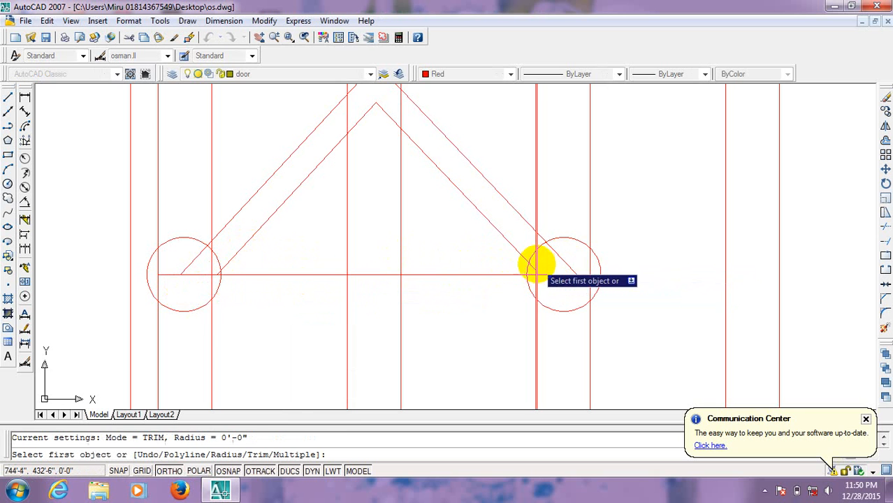
{"action": "left_click", "coordinate": [542, 274]}
{"action": "left_click", "coordinate": [565, 278]}
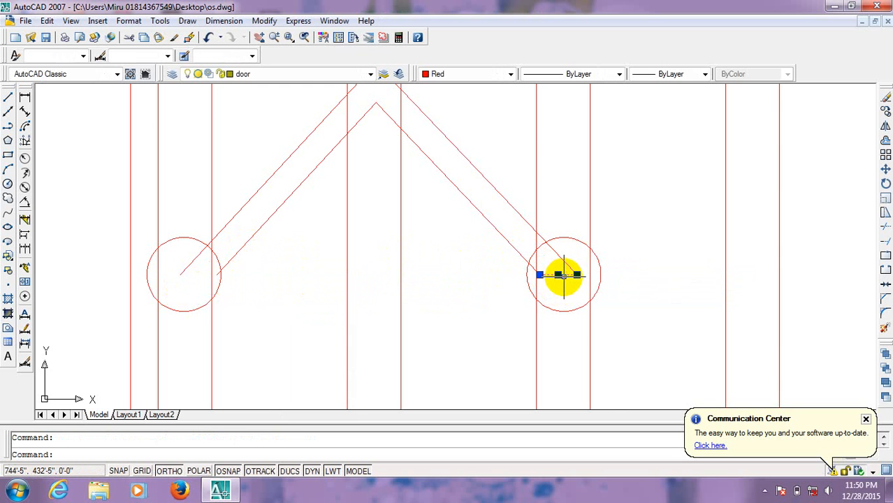
{"action": "scroll", "coordinate": [537, 267], "scroll_direction": "up", "scroll_amount": 2}
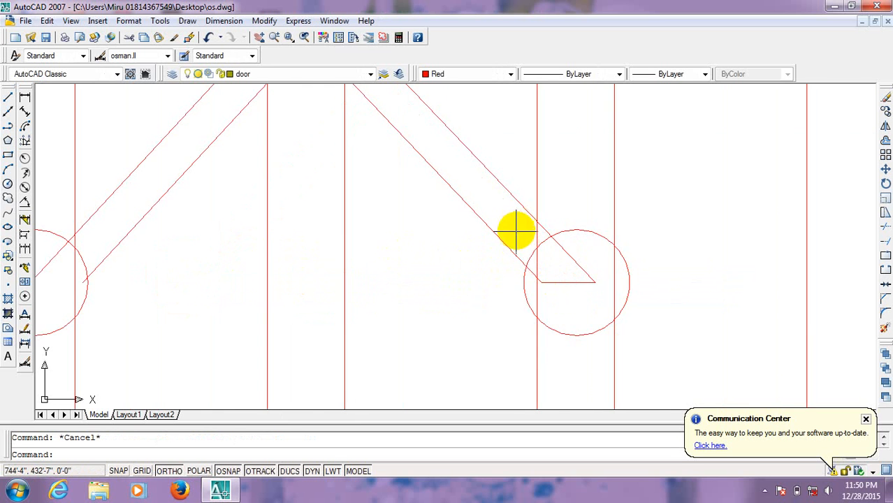
Step: Copy the right circle to the triangle's apex, with its top quadrant on the outer tip
{"action": "scroll", "coordinate": [514, 229], "scroll_direction": "down", "scroll_amount": 5}
{"action": "scroll", "coordinate": [510, 227], "scroll_direction": "up", "scroll_amount": 3}
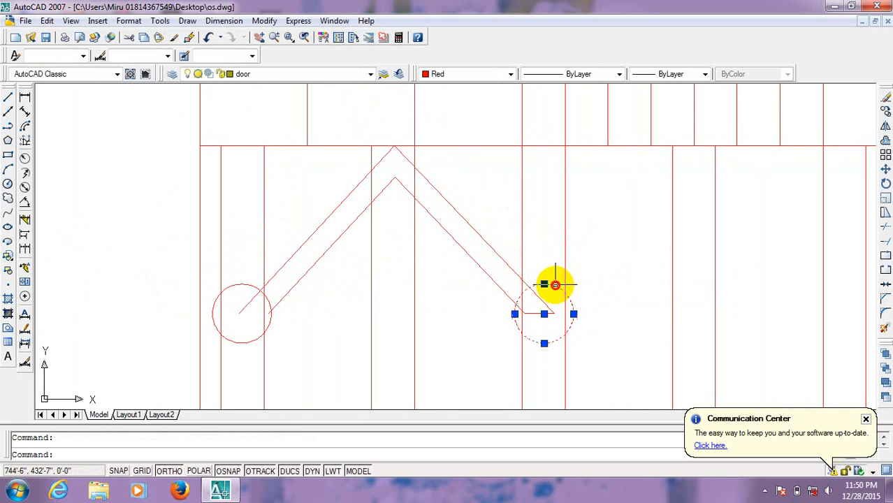
{"action": "key", "text": "Return"}
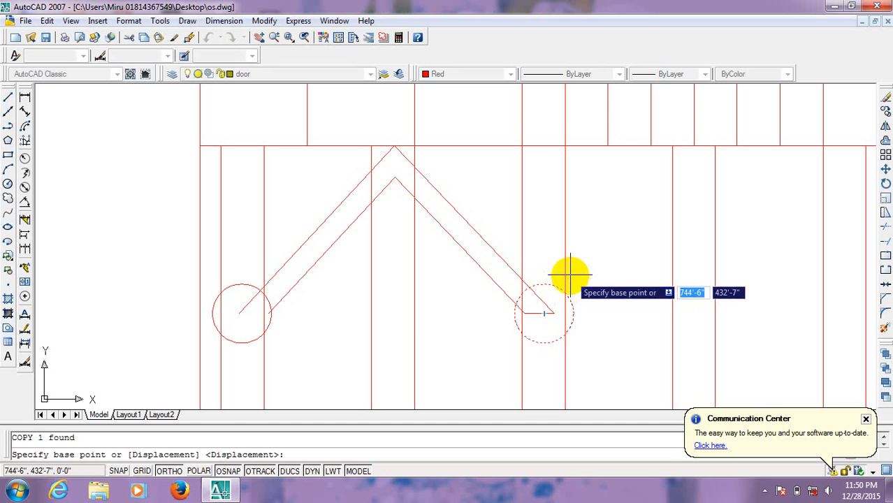
{"action": "left_click", "coordinate": [544, 285]}
{"action": "left_click", "coordinate": [394, 150]}
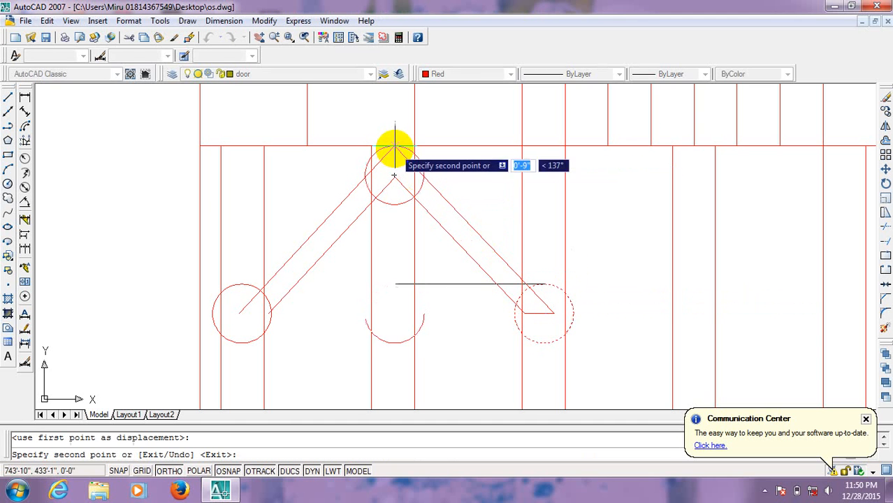
{"action": "key", "text": "Escape"}
Step: Mirror the four sloping lines and the apex circle downward about the horizontal line through the right circle, keeping the originals, to form a diamond
{"action": "scroll", "coordinate": [445, 213], "scroll_direction": "down", "scroll_amount": 3}
{"action": "scroll", "coordinate": [442, 218], "scroll_direction": "up", "scroll_amount": 5}
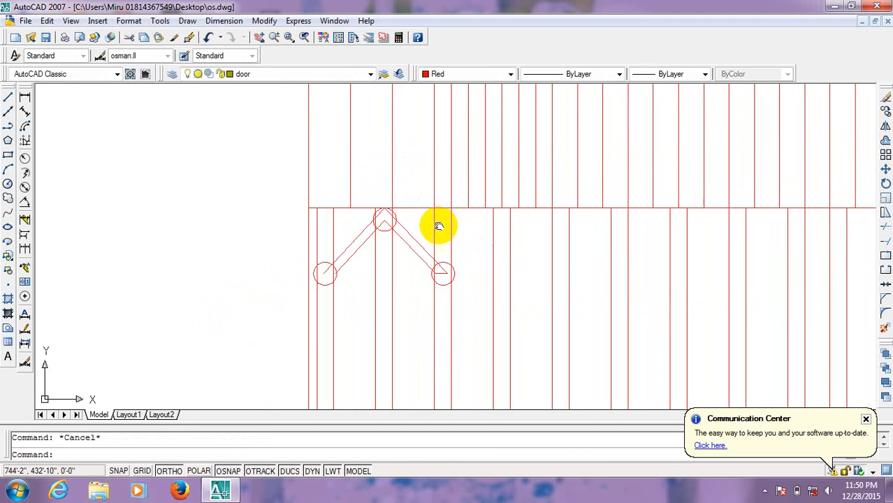
{"action": "scroll", "coordinate": [408, 238], "scroll_direction": "down", "scroll_amount": 2}
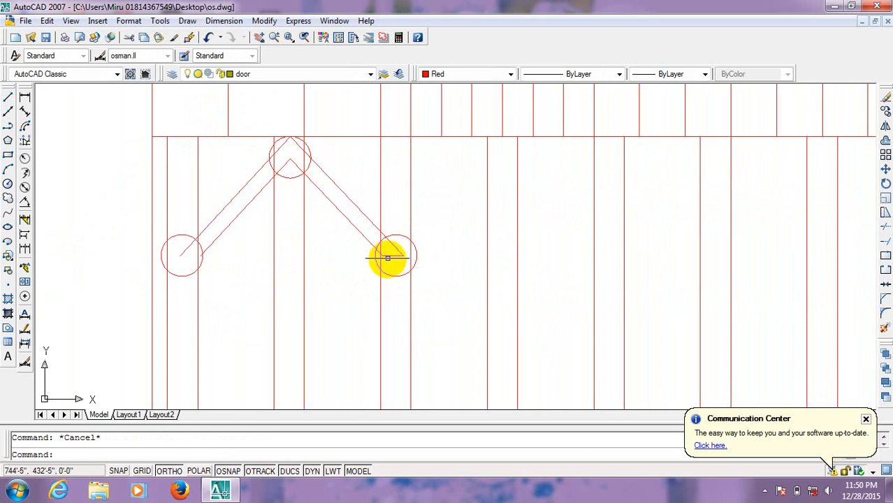
{"action": "scroll", "coordinate": [394, 255], "scroll_direction": "up", "scroll_amount": 2}
{"action": "scroll", "coordinate": [394, 255], "scroll_direction": "up", "scroll_amount": 2}
{"action": "left_click", "coordinate": [405, 218]}
{"action": "left_click", "coordinate": [391, 238]}
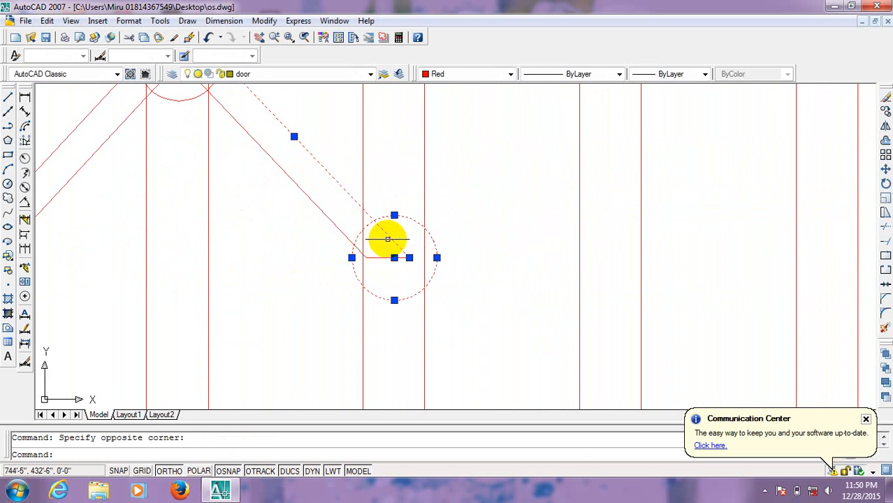
{"action": "left_click", "coordinate": [336, 204]}
{"action": "left_click", "coordinate": [310, 245]}
{"action": "scroll", "coordinate": [326, 275], "scroll_direction": "down", "scroll_amount": 3}
{"action": "middle_click_drag", "start_coordinate": [325, 276], "coordinate": [389, 331]}
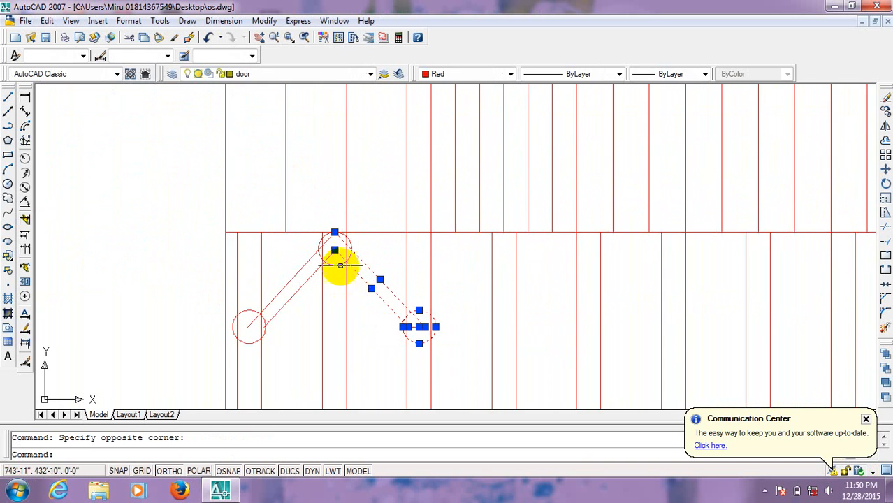
{"action": "scroll", "coordinate": [338, 246], "scroll_direction": "up", "scroll_amount": 3}
{"action": "left_click", "coordinate": [338, 244]}
{"action": "left_click", "coordinate": [313, 325]}
{"action": "left_click", "coordinate": [308, 226]}
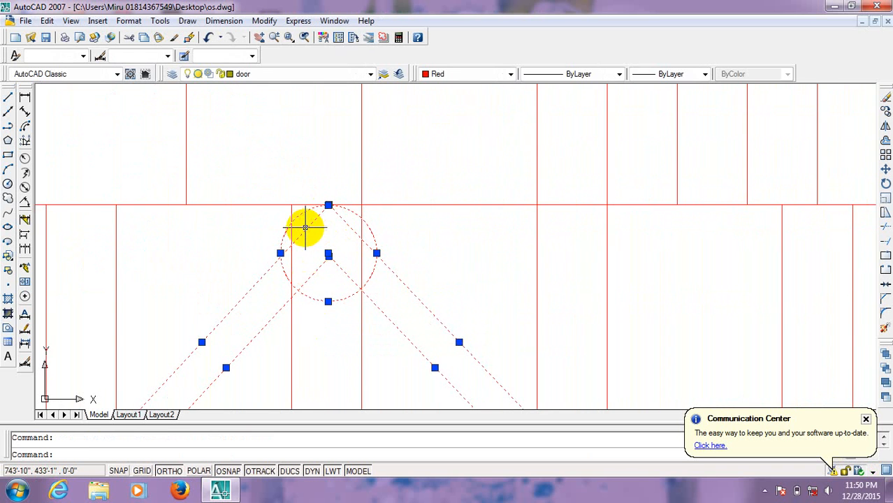
{"action": "scroll", "coordinate": [306, 234], "scroll_direction": "down", "scroll_amount": 6}
{"action": "scroll", "coordinate": [272, 267], "scroll_direction": "up", "scroll_amount": 6}
{"action": "left_click", "coordinate": [278, 226]}
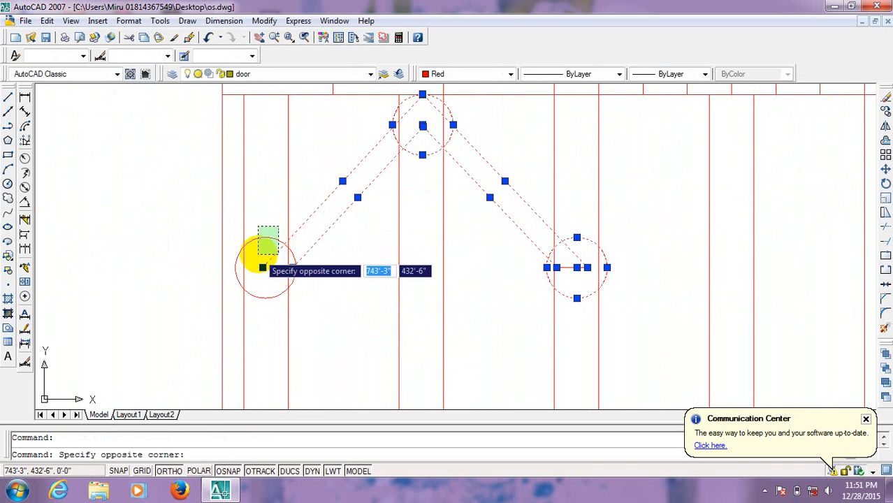
{"action": "left_click", "coordinate": [260, 255]}
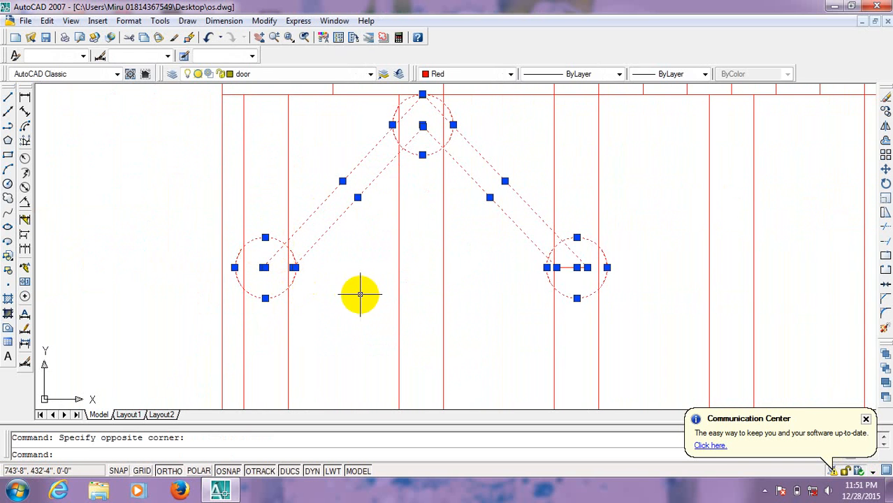
{"action": "left_click", "coordinate": [273, 297], "text": "shift"}
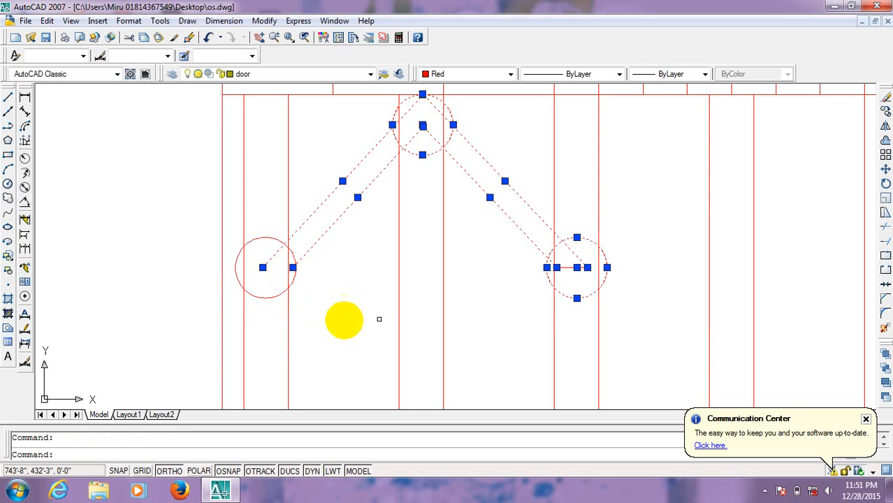
{"action": "left_click", "coordinate": [563, 296], "text": "shift"}
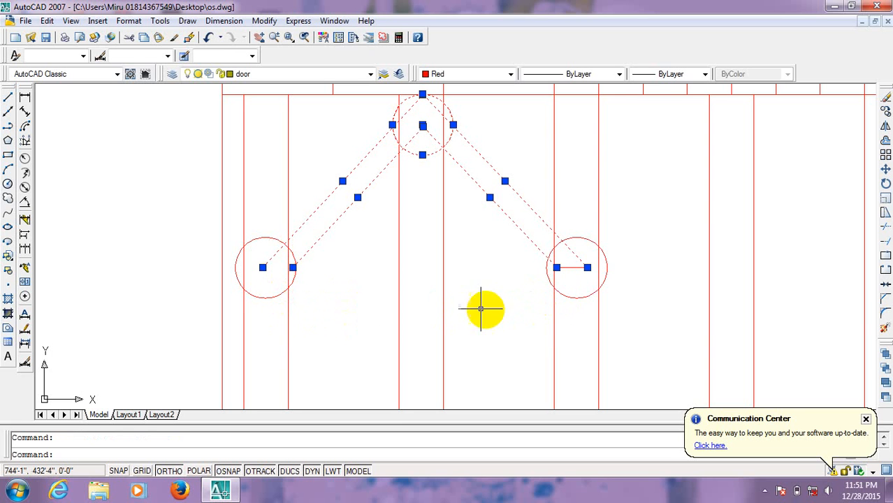
{"action": "key", "text": "Return"}
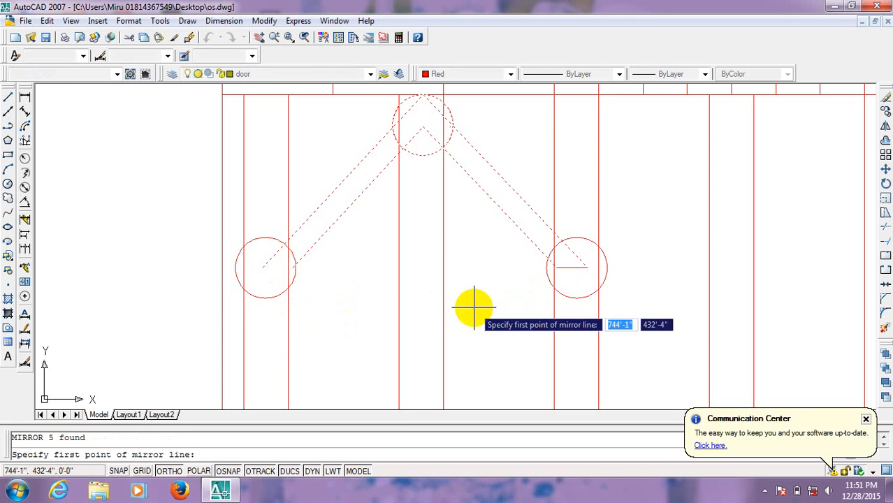
{"action": "scroll", "coordinate": [462, 309], "scroll_direction": "down", "scroll_amount": 3}
{"action": "scroll", "coordinate": [462, 309], "scroll_direction": "up", "scroll_amount": 4}
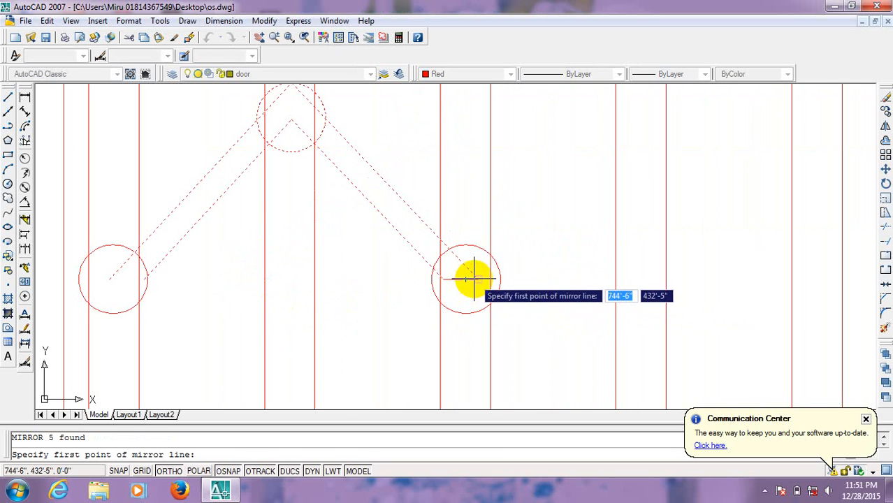
{"action": "left_click", "coordinate": [466, 279]}
{"action": "left_click", "coordinate": [555, 289]}
{"action": "right_click", "coordinate": [557, 292]}
{"action": "left_click", "coordinate": [568, 299]}
{"action": "scroll", "coordinate": [531, 263], "scroll_direction": "down", "scroll_amount": 3}
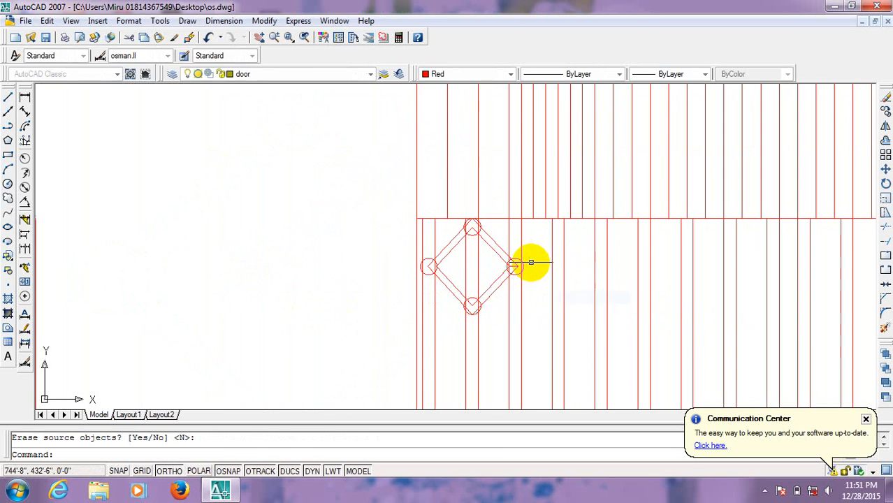
Step: Move the diamond's bottom circle slightly downward so it surrounds the lower tip
{"action": "scroll", "coordinate": [519, 276], "scroll_direction": "up", "scroll_amount": 3}
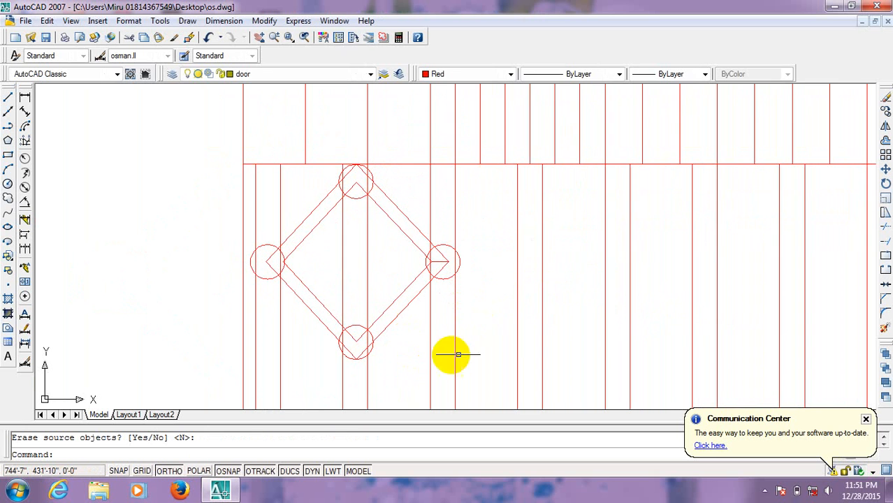
{"action": "scroll", "coordinate": [378, 351], "scroll_direction": "up", "scroll_amount": 2}
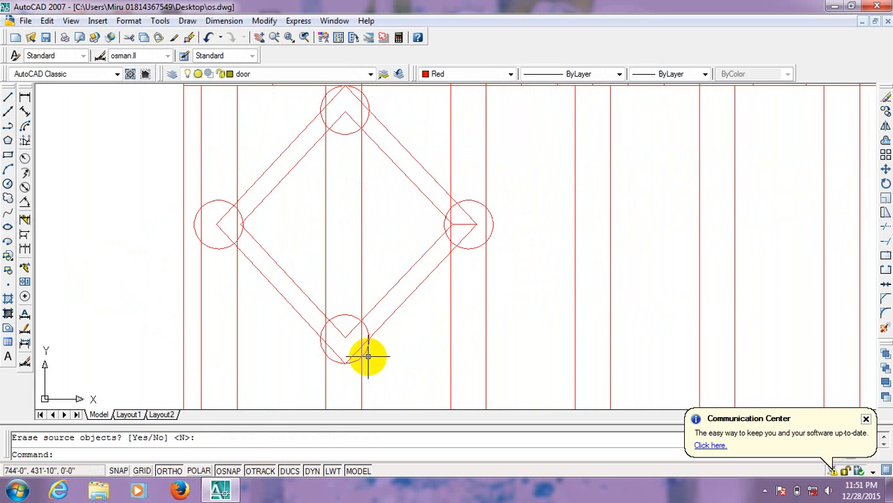
{"action": "left_click", "coordinate": [367, 355]}
{"action": "key", "text": "m"}
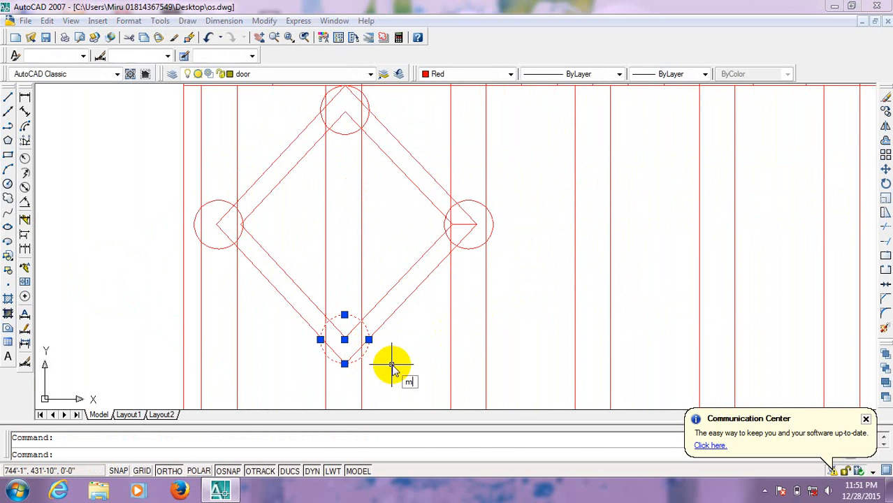
{"action": "key", "text": "Return"}
{"action": "left_click", "coordinate": [405, 352]}
{"action": "left_click", "coordinate": [406, 362]}
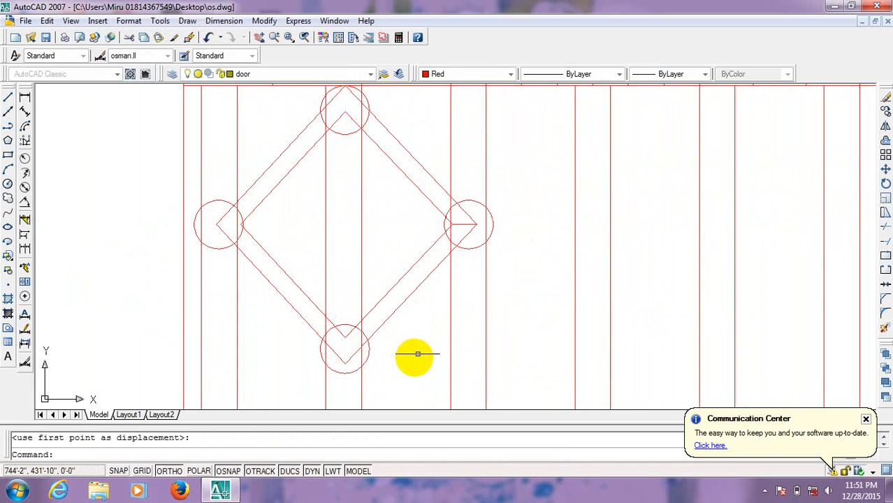
Step: Move the diamond's right circle very slightly to the left
{"action": "middle_click_drag", "start_coordinate": [448, 309], "coordinate": [368, 331]}
{"action": "left_click", "coordinate": [397, 269]}
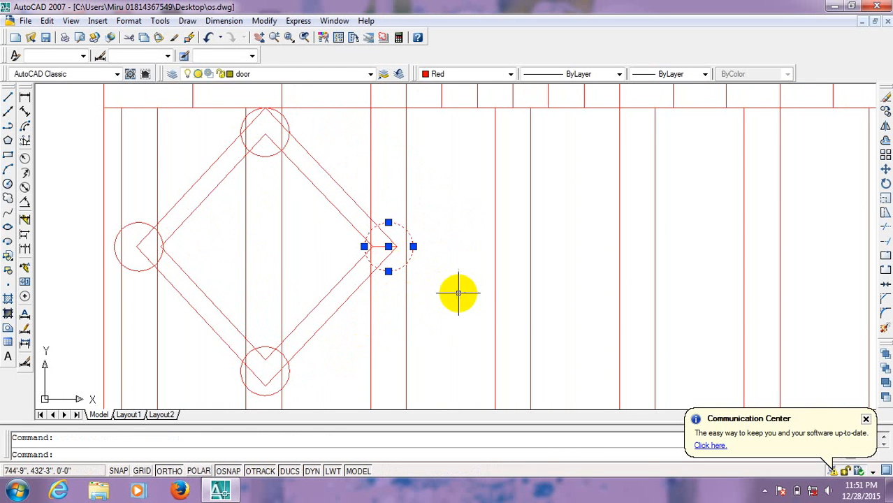
{"action": "key", "text": "m"}
{"action": "key", "text": "Return"}
{"action": "left_click", "coordinate": [441, 286]}
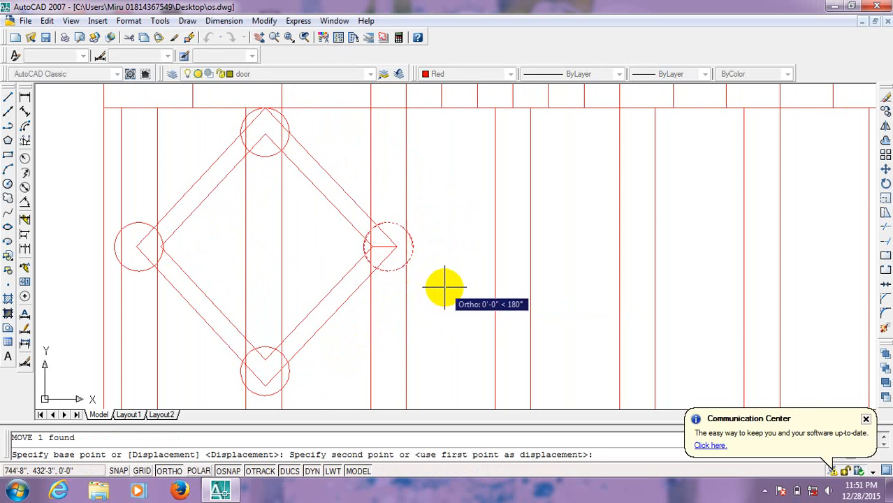
{"action": "left_click", "coordinate": [433, 287]}
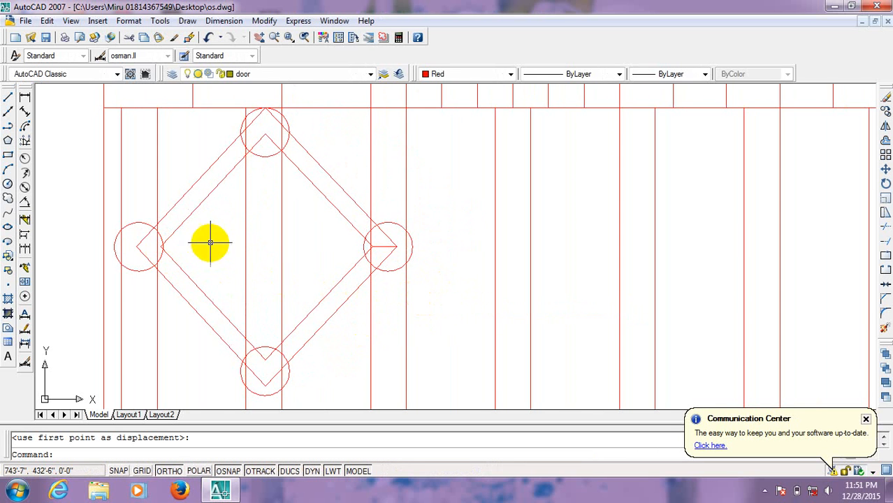
Step: Copy the top diamond with its left, right and bottom circles, but not its top circle, straight down from its apex to its lower tip
{"action": "scroll", "coordinate": [210, 244], "scroll_direction": "down", "scroll_amount": 4}
{"action": "scroll", "coordinate": [224, 213], "scroll_direction": "up", "scroll_amount": 3}
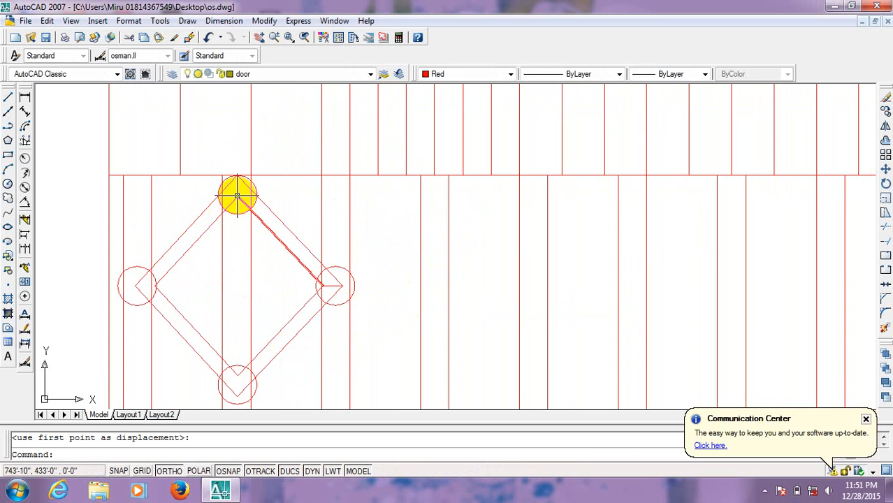
{"action": "left_click", "coordinate": [294, 194]}
{"action": "left_click", "coordinate": [269, 240]}
{"action": "left_click", "coordinate": [333, 280]}
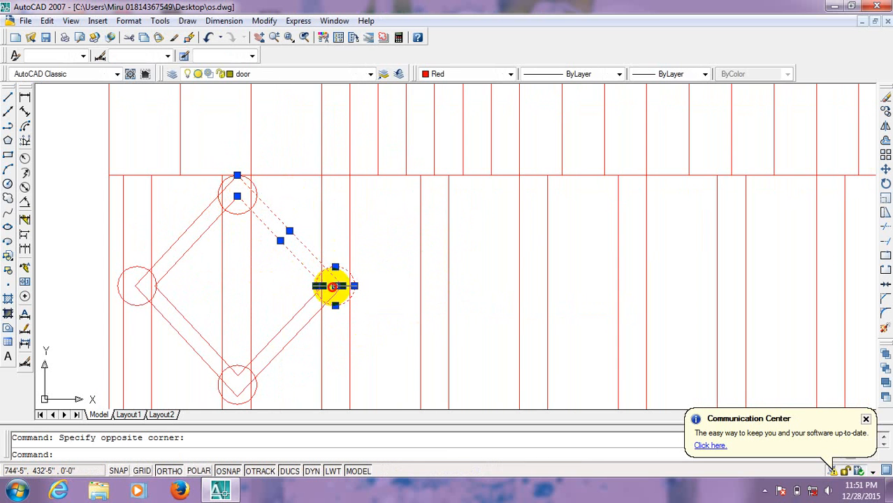
{"action": "middle_click_drag", "start_coordinate": [269, 331], "coordinate": [293, 251]}
{"action": "left_click", "coordinate": [297, 253]}
{"action": "left_click", "coordinate": [277, 305]}
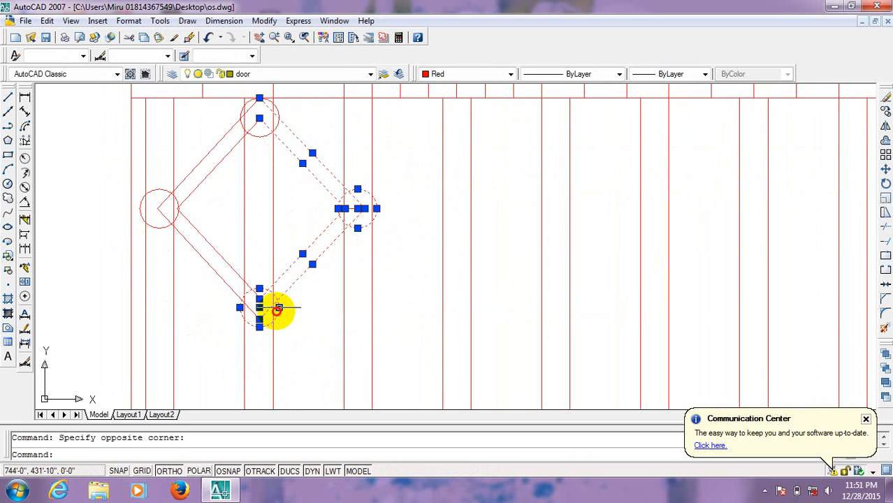
{"action": "left_click", "coordinate": [216, 213]}
{"action": "left_click", "coordinate": [176, 267]}
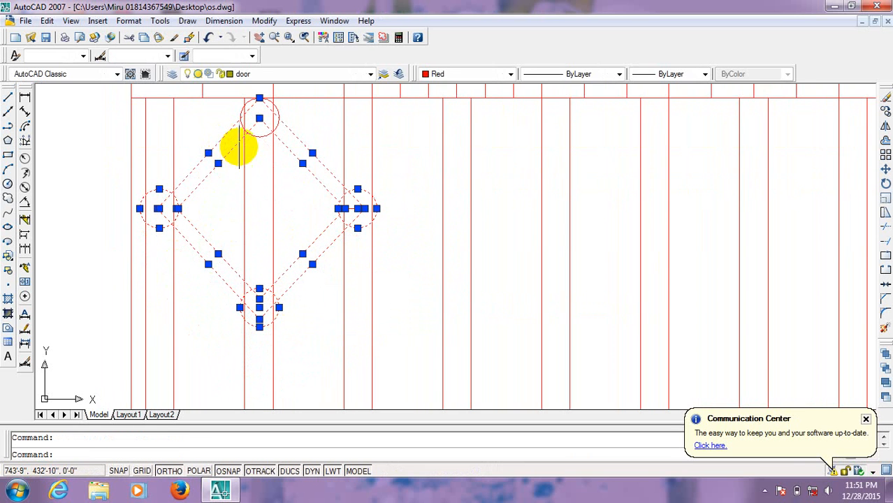
{"action": "scroll", "coordinate": [259, 140], "scroll_direction": "down", "scroll_amount": 4}
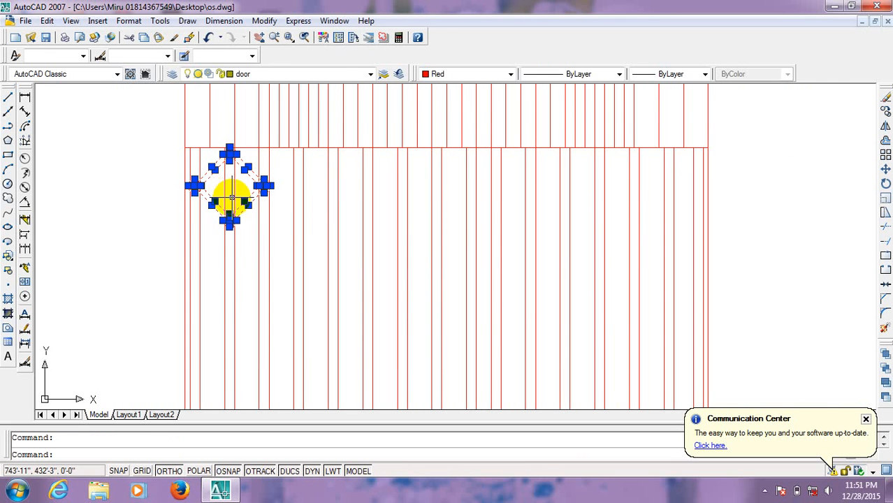
{"action": "scroll", "coordinate": [238, 176], "scroll_direction": "up", "scroll_amount": 6}
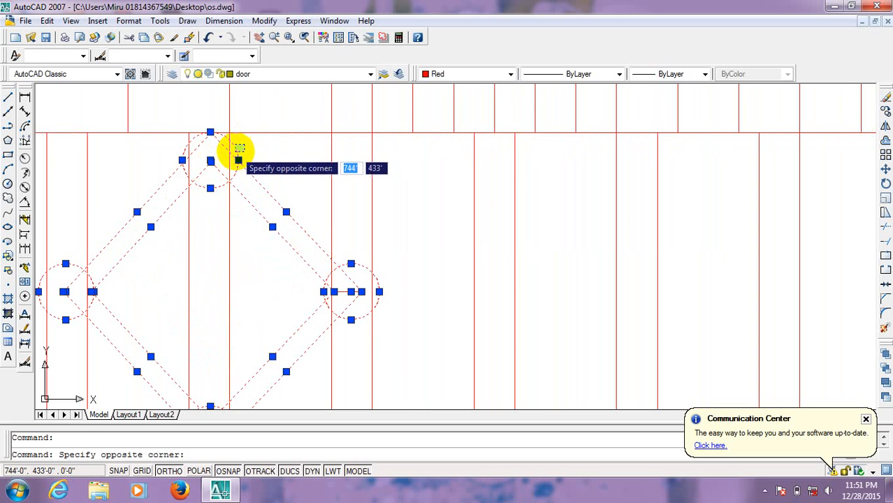
{"action": "left_click", "coordinate": [235, 150]}
{"action": "type", "text": "c"}
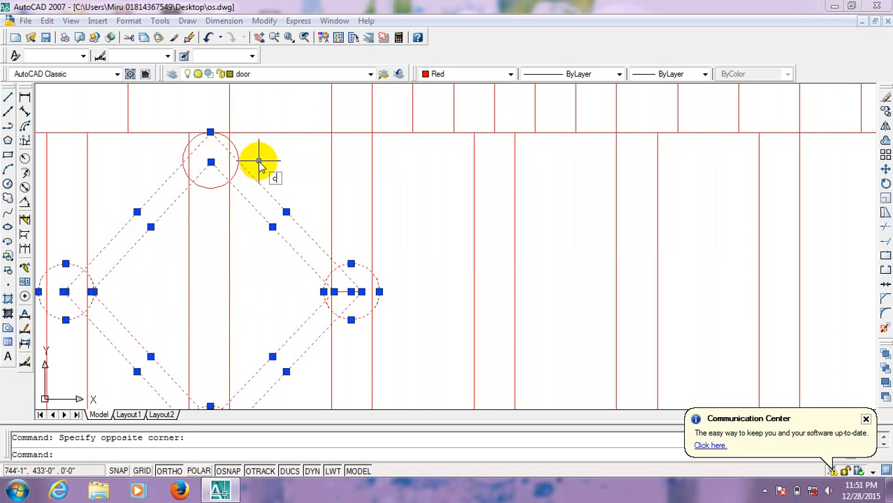
{"action": "type", "text": "o"}
{"action": "key", "text": "Return"}
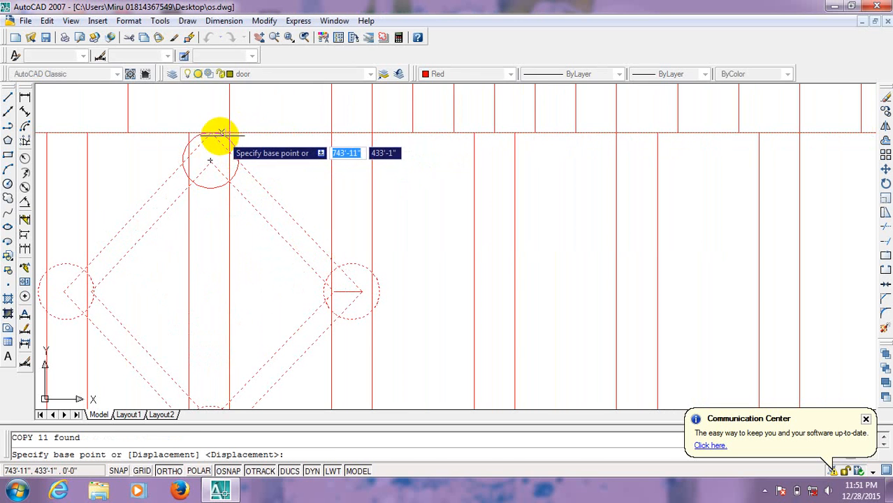
{"action": "left_click", "coordinate": [211, 136]}
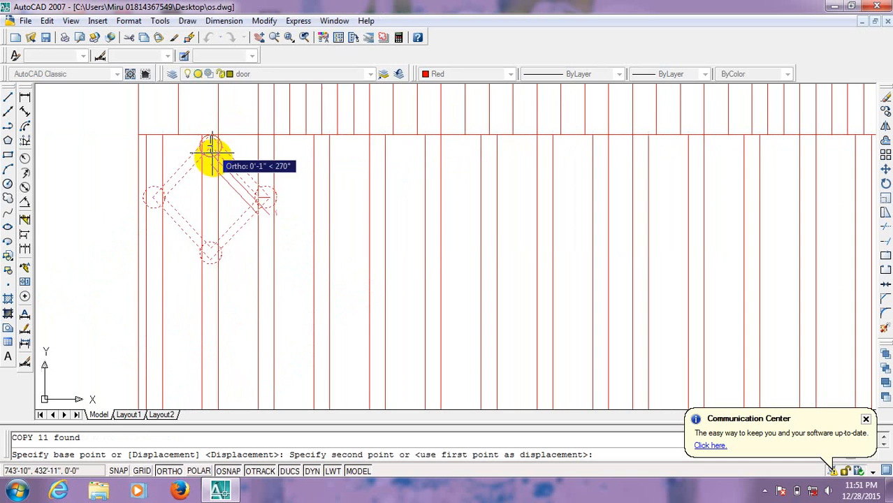
{"action": "scroll", "coordinate": [208, 260], "scroll_direction": "up", "scroll_amount": 4}
{"action": "left_click", "coordinate": [219, 246]}
{"action": "scroll", "coordinate": [230, 175], "scroll_direction": "down", "scroll_amount": 4}
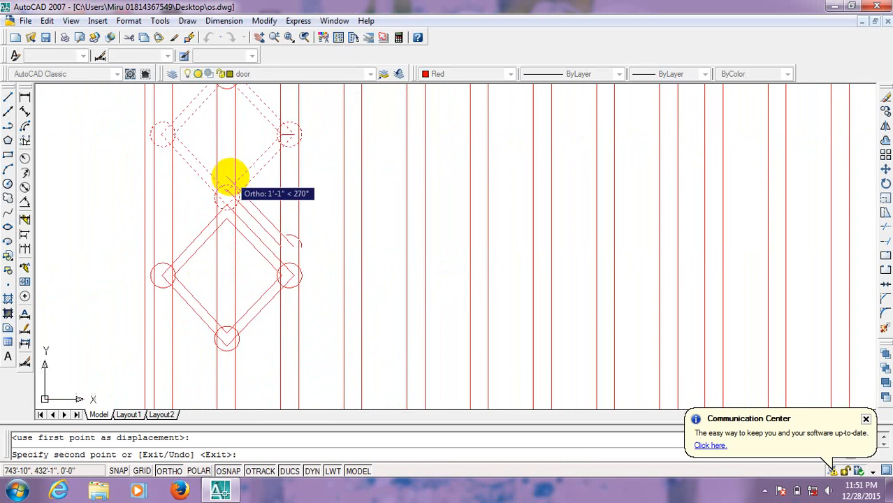
Step: Undo the last misplaced diamond copy and place the next one with its apex on the lower tip of the diamond above
{"action": "scroll", "coordinate": [225, 274], "scroll_direction": "up", "scroll_amount": 3}
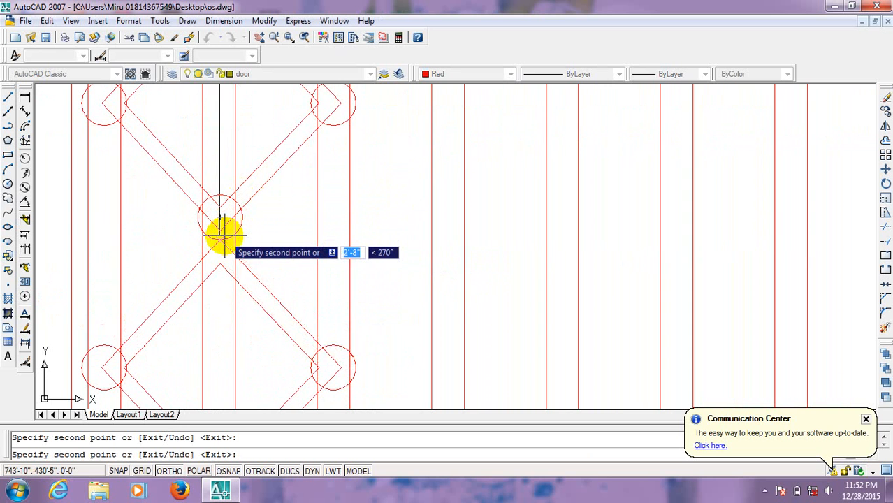
{"action": "key", "text": "ctrl+z"}
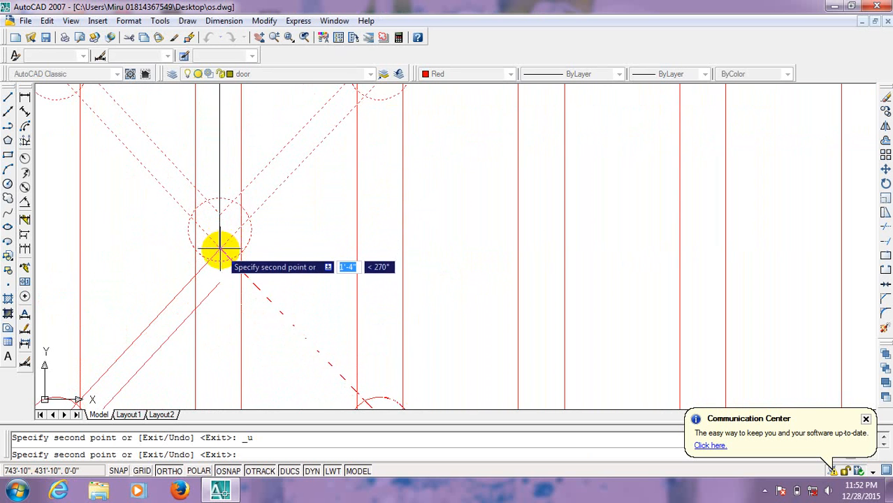
{"action": "scroll", "coordinate": [259, 183], "scroll_direction": "down", "scroll_amount": 5}
{"action": "scroll", "coordinate": [300, 252], "scroll_direction": "up", "scroll_amount": 3}
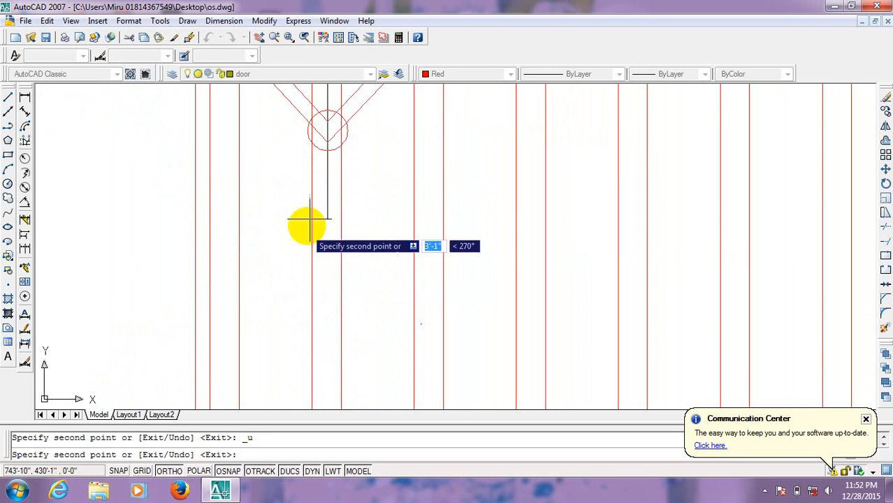
{"action": "left_click", "coordinate": [327, 141]}
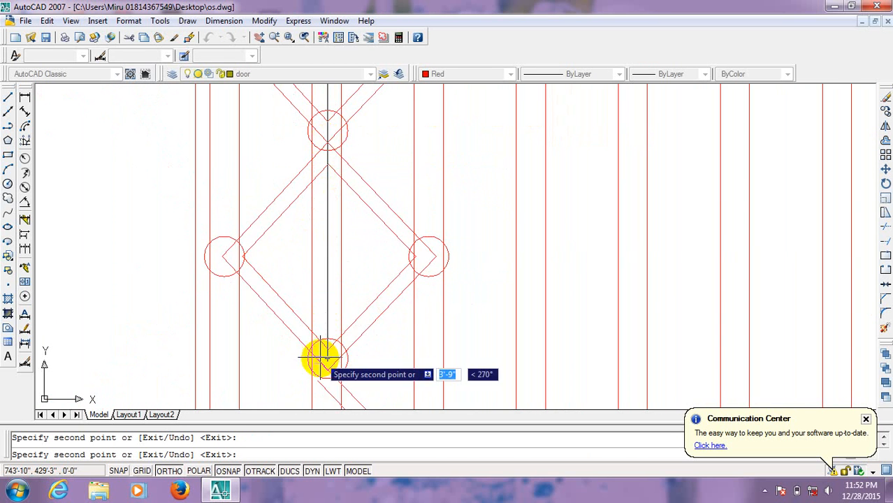
{"action": "mouse_move", "coordinate": [329, 343]}
{"action": "middle_mouse_down"}
{"action": "mouse_move", "coordinate": [331, 219]}
{"action": "mouse_move", "coordinate": [318, 210]}
{"action": "middle_mouse_up"}
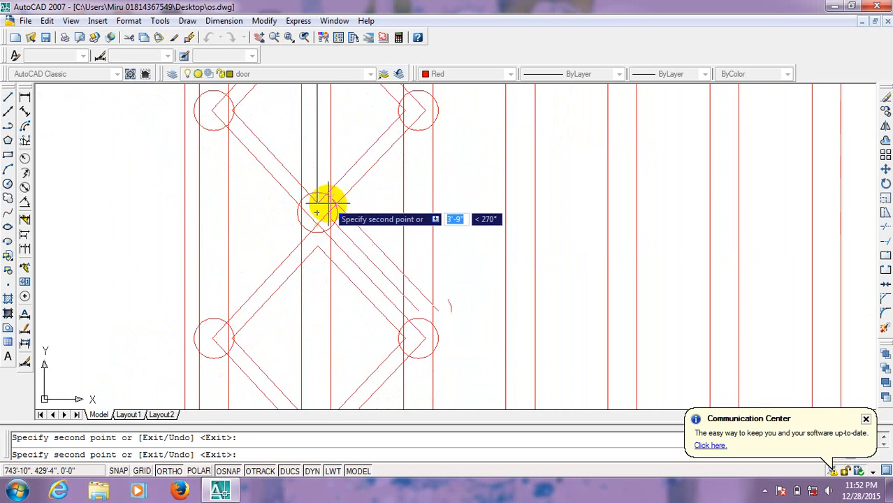
Step: Stack further diamond copies tip to tip down to the gate's bottom edge and end the copying
{"action": "scroll", "coordinate": [318, 210], "scroll_direction": "down", "scroll_amount": 4}
{"action": "scroll", "coordinate": [315, 239], "scroll_direction": "up", "scroll_amount": 5}
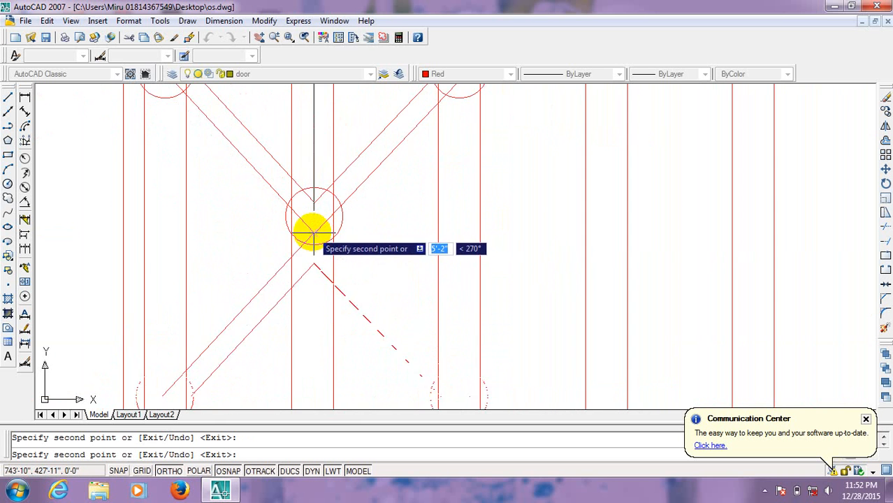
{"action": "scroll", "coordinate": [313, 232], "scroll_direction": "down", "scroll_amount": 3}
{"action": "scroll", "coordinate": [309, 345], "scroll_direction": "up", "scroll_amount": 4}
{"action": "middle_click_drag", "start_coordinate": [313, 265], "coordinate": [319, 280]}
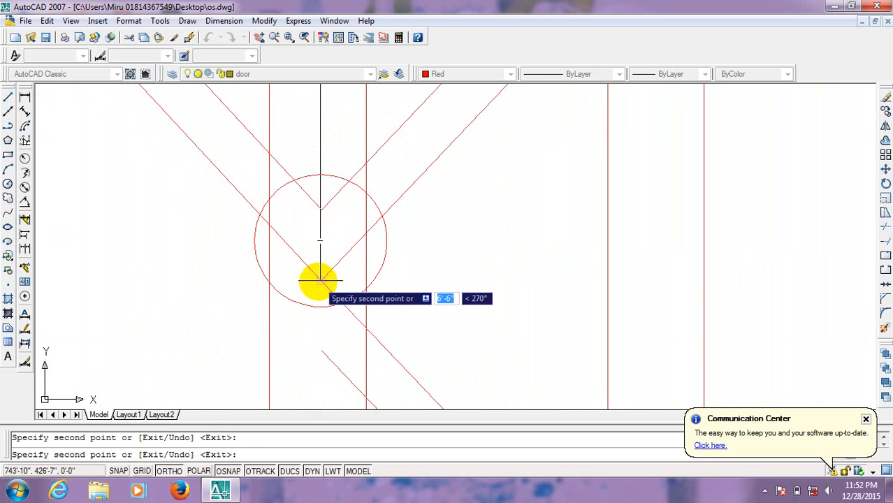
{"action": "scroll", "coordinate": [321, 259], "scroll_direction": "down", "scroll_amount": 4}
{"action": "scroll", "coordinate": [319, 308], "scroll_direction": "up", "scroll_amount": 2}
{"action": "scroll", "coordinate": [327, 266], "scroll_direction": "down", "scroll_amount": 4}
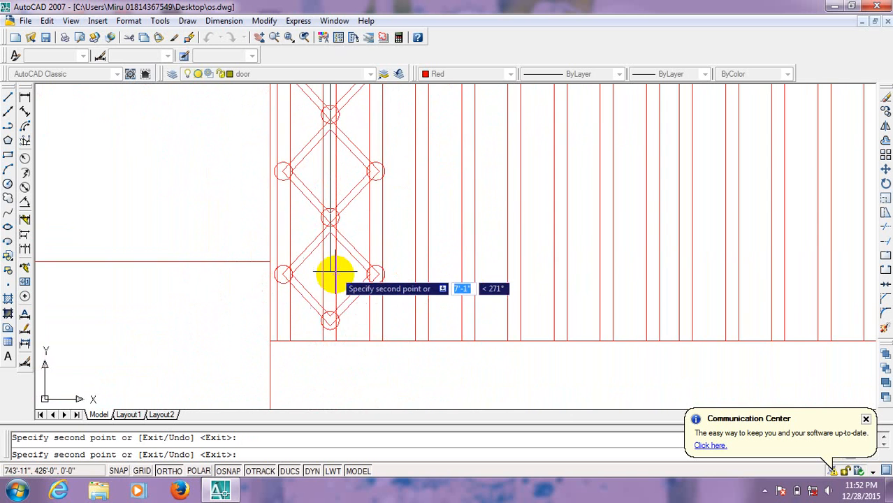
{"action": "scroll", "coordinate": [349, 280], "scroll_direction": "down", "scroll_amount": 4}
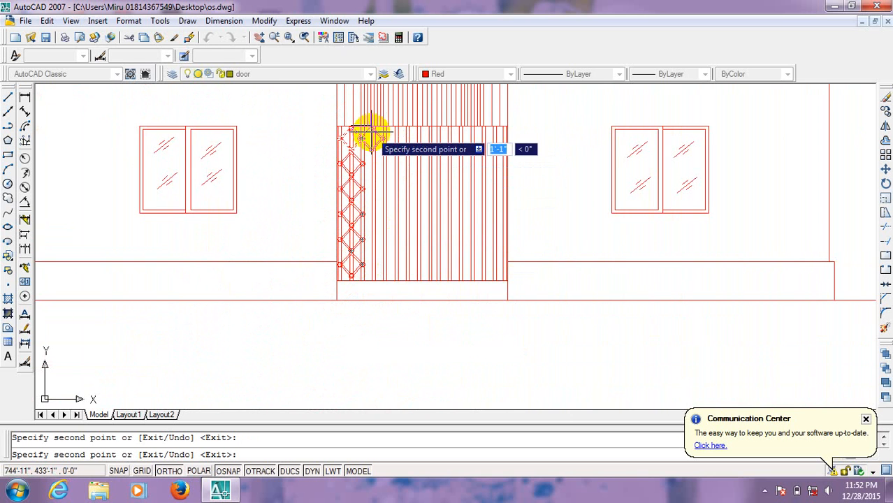
{"action": "key", "text": "Escape"}
{"action": "middle_click_drag", "start_coordinate": [383, 180], "coordinate": [351, 189]}
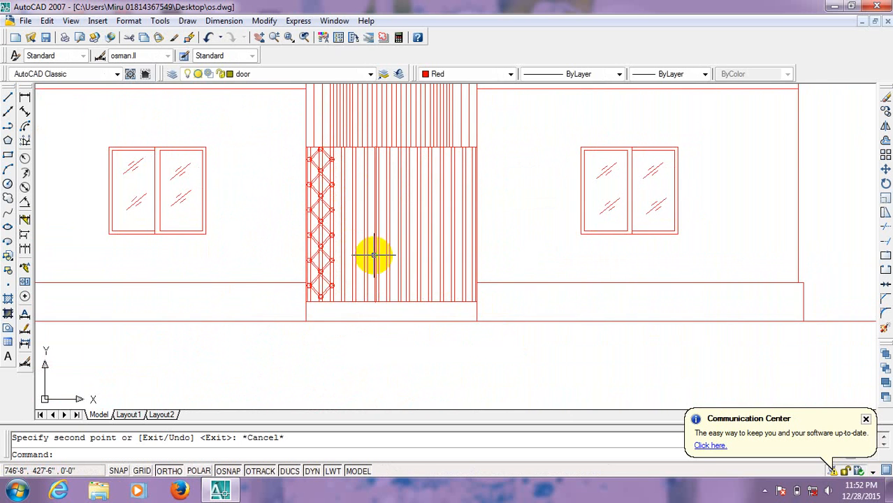
Step: Delete the short horizontal line inside the right circle of the top diamond
{"action": "scroll", "coordinate": [419, 352], "scroll_direction": "down", "scroll_amount": 3}
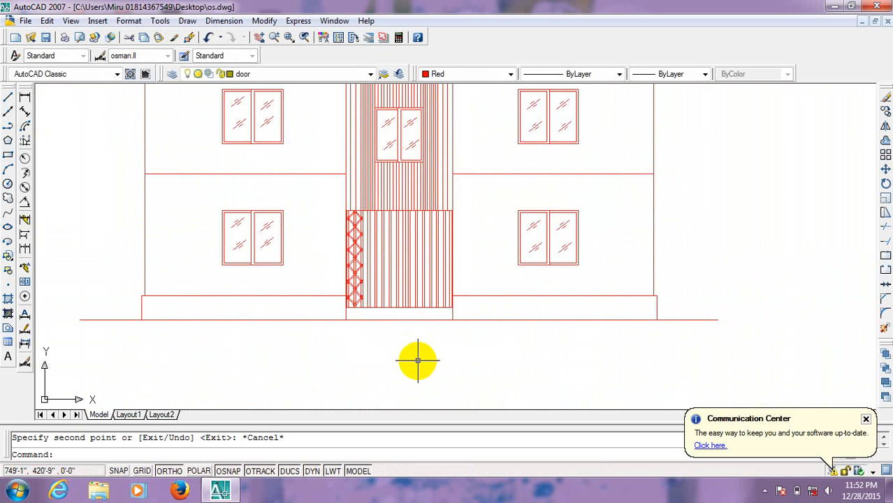
{"action": "scroll", "coordinate": [363, 264], "scroll_direction": "up", "scroll_amount": 4}
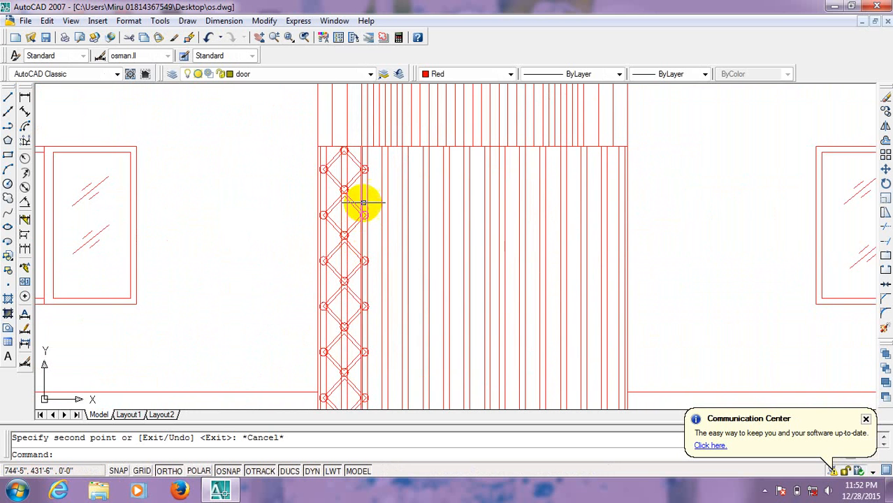
{"action": "middle_click_drag", "start_coordinate": [361, 203], "coordinate": [260, 210]}
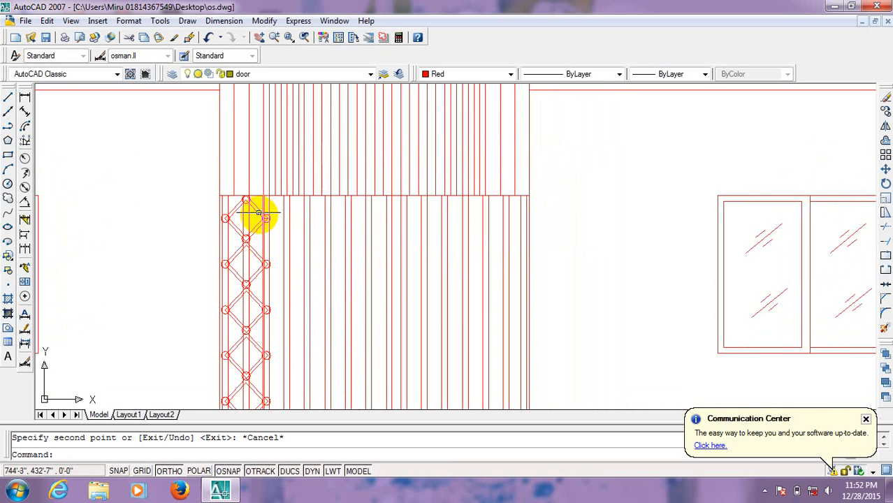
{"action": "scroll", "coordinate": [256, 206], "scroll_direction": "up", "scroll_amount": 3}
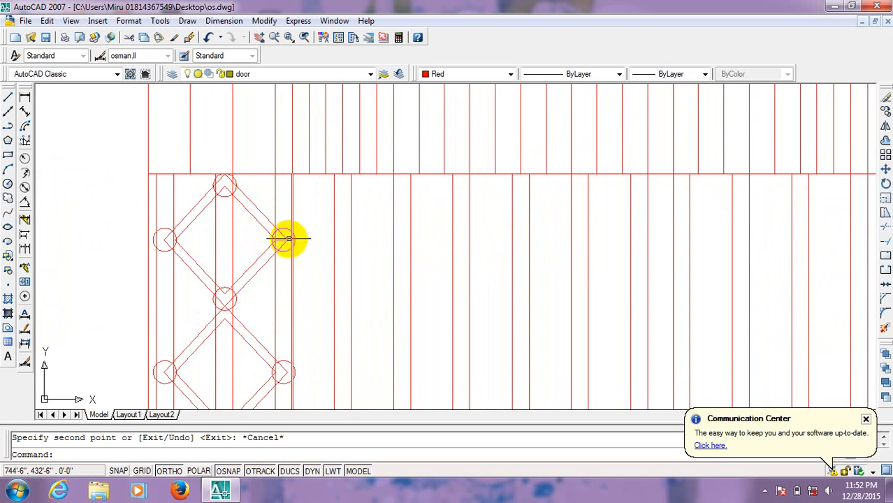
{"action": "scroll", "coordinate": [288, 239], "scroll_direction": "up", "scroll_amount": 3}
{"action": "left_click", "coordinate": [290, 190]}
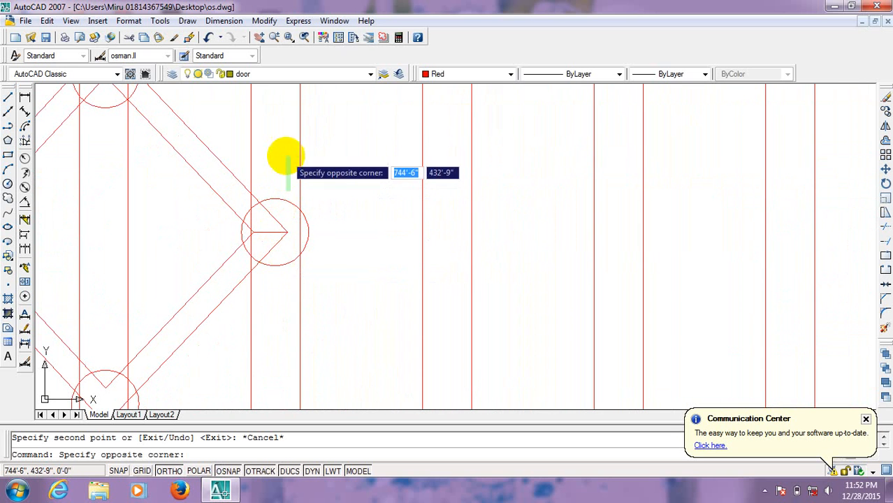
{"action": "left_click", "coordinate": [287, 157]}
{"action": "left_click", "coordinate": [268, 229]}
{"action": "left_click", "coordinate": [264, 239]}
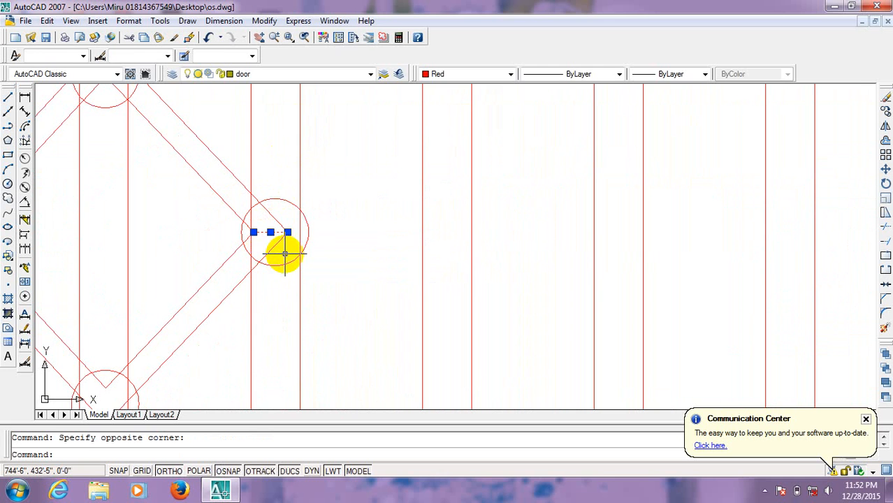
{"action": "key", "text": "Delete"}
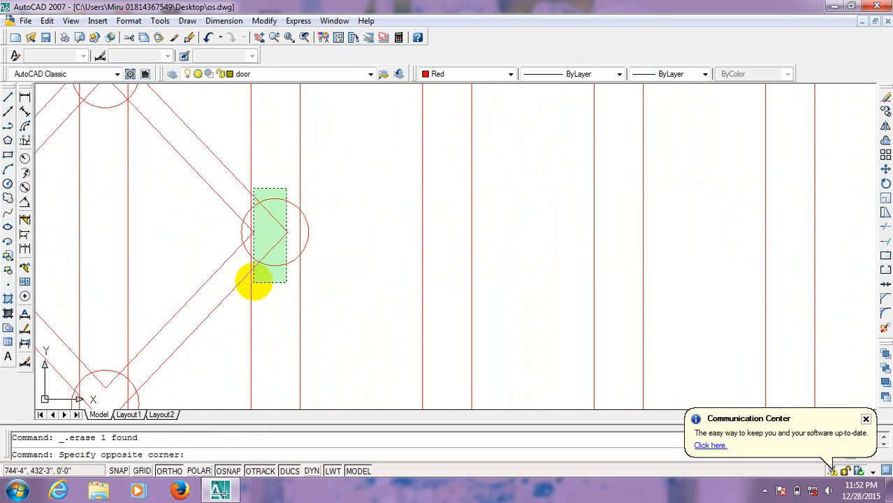
Step: Select the top diamond's double outline together with its top, left, right and bottom circles
{"action": "left_click", "coordinate": [256, 285]}
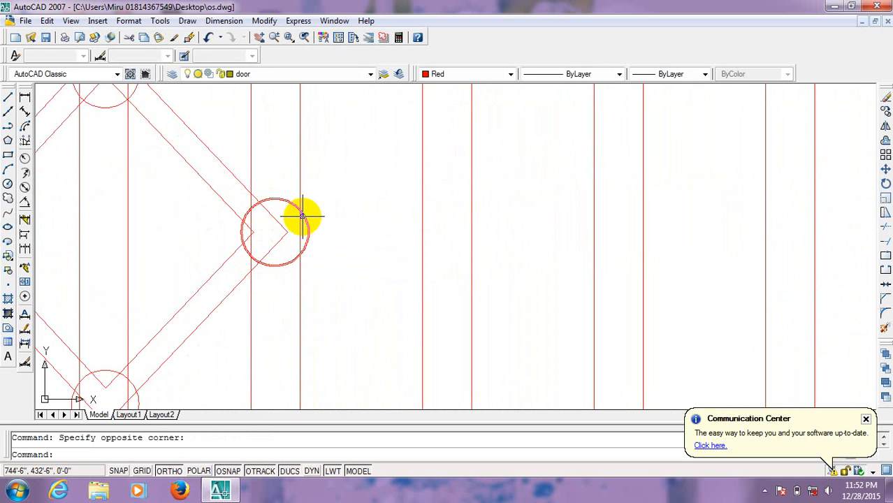
{"action": "scroll", "coordinate": [278, 221], "scroll_direction": "up", "scroll_amount": 1}
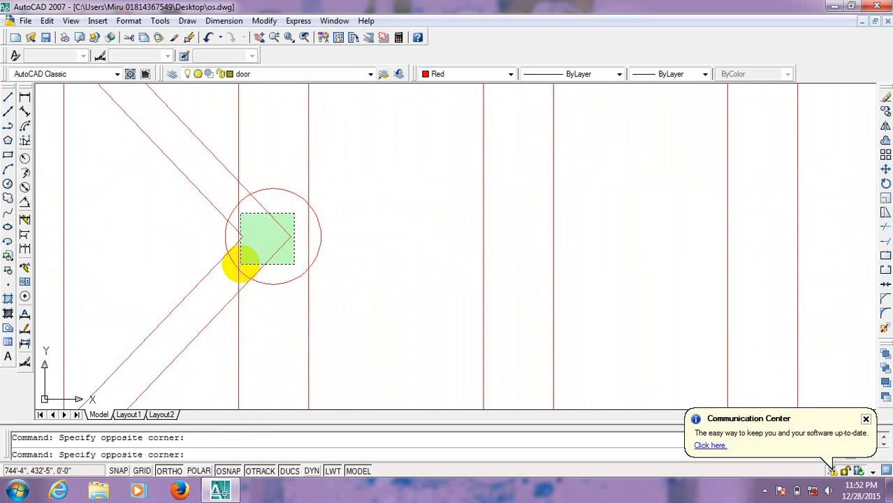
{"action": "left_click", "coordinate": [240, 264]}
{"action": "scroll", "coordinate": [206, 199], "scroll_direction": "down", "scroll_amount": 1}
{"action": "scroll", "coordinate": [205, 199], "scroll_direction": "up", "scroll_amount": 1}
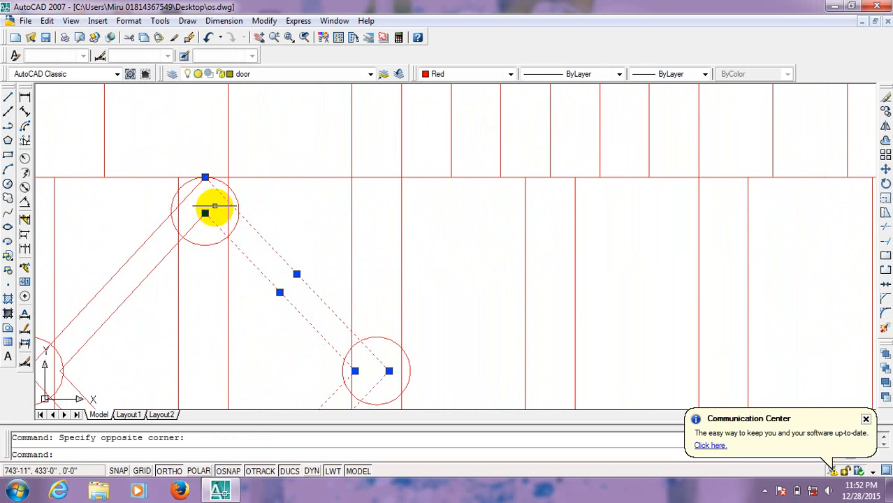
{"action": "left_click", "coordinate": [214, 204]}
{"action": "left_click", "coordinate": [193, 267]}
{"action": "left_click", "coordinate": [160, 216]}
{"action": "left_click", "coordinate": [130, 282]}
{"action": "scroll", "coordinate": [143, 266], "scroll_direction": "down", "scroll_amount": 4}
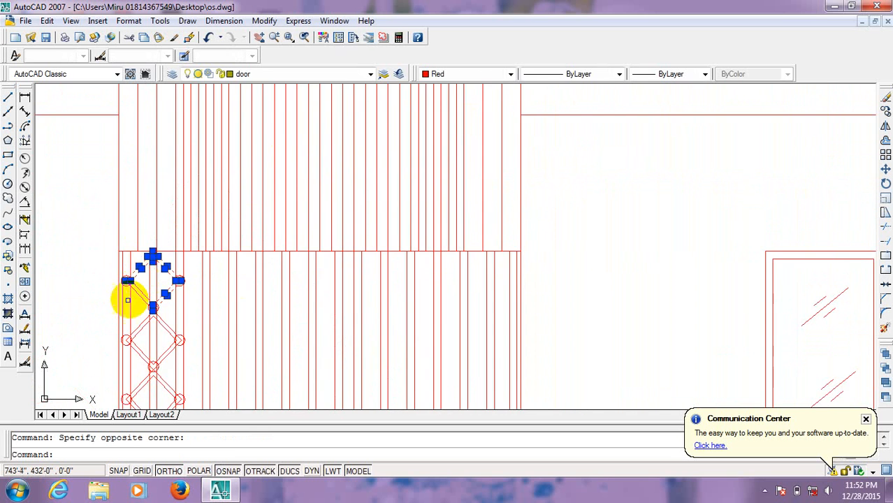
{"action": "scroll", "coordinate": [127, 301], "scroll_direction": "up", "scroll_amount": 5}
{"action": "left_click", "coordinate": [133, 262]}
{"action": "left_click", "coordinate": [129, 289]}
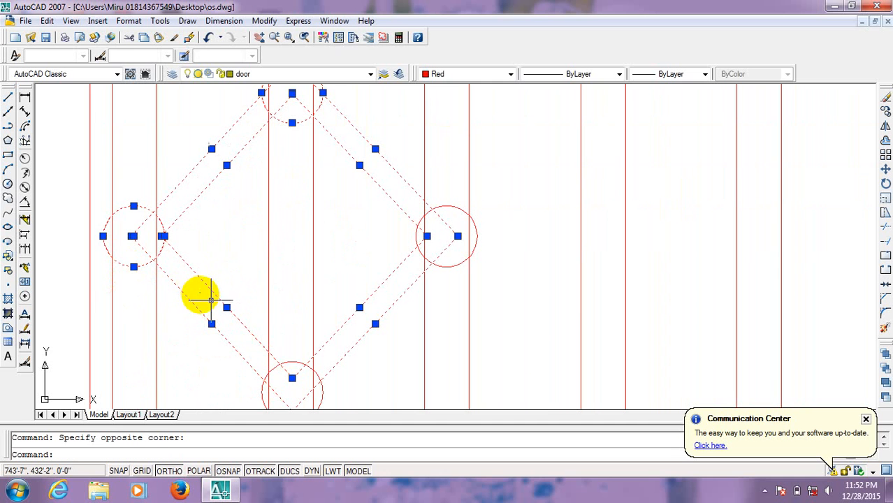
{"action": "middle_click_drag", "start_coordinate": [293, 369], "coordinate": [289, 253]}
{"action": "left_click", "coordinate": [289, 253]}
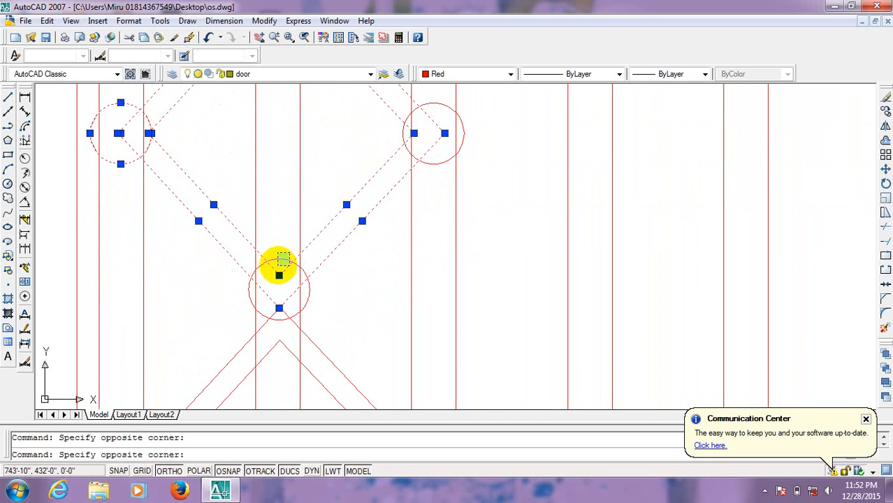
{"action": "scroll", "coordinate": [349, 233], "scroll_direction": "down", "scroll_amount": 3}
{"action": "scroll", "coordinate": [385, 199], "scroll_direction": "up", "scroll_amount": 4}
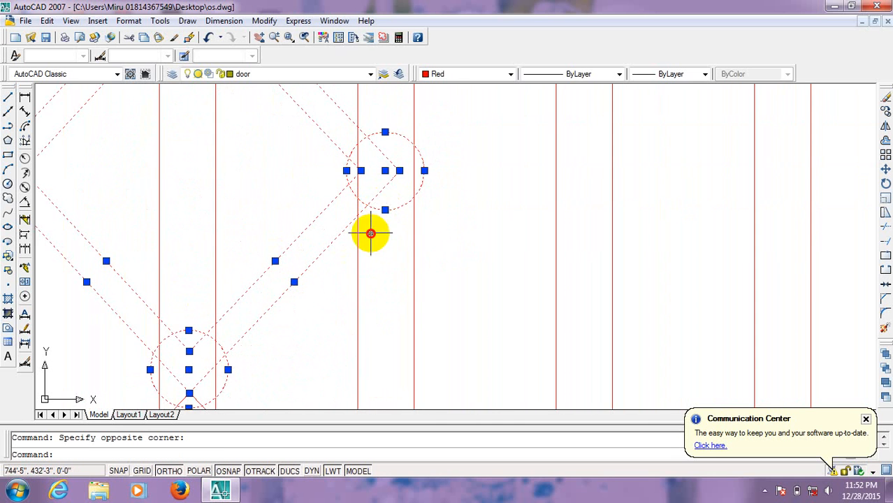
{"action": "scroll", "coordinate": [292, 254], "scroll_direction": "down", "scroll_amount": 4}
{"action": "scroll", "coordinate": [169, 225], "scroll_direction": "up", "scroll_amount": 3}
{"action": "scroll", "coordinate": [216, 244], "scroll_direction": "up", "scroll_amount": 3}
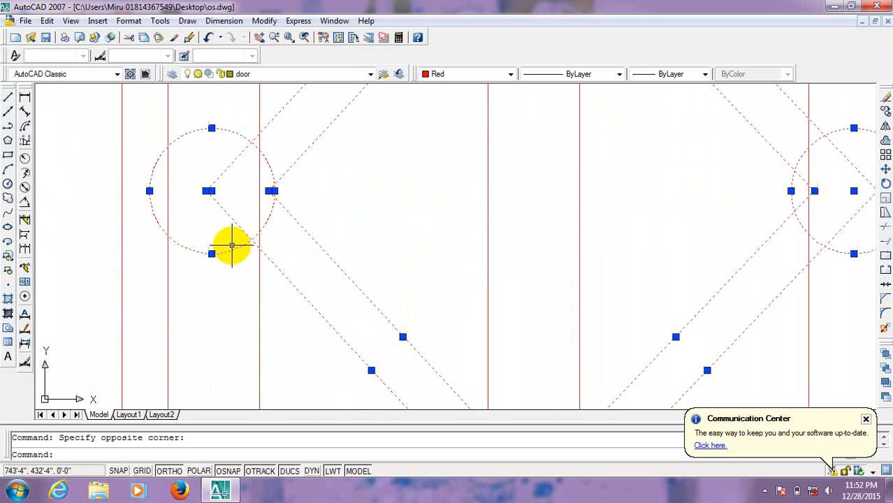
Step: Exclude the left circle from the selection and copy the diamond sideways from its left tip to its right tip
{"action": "left_click", "coordinate": [211, 220], "text": "shift"}
{"action": "left_click", "coordinate": [180, 266], "text": "shift"}
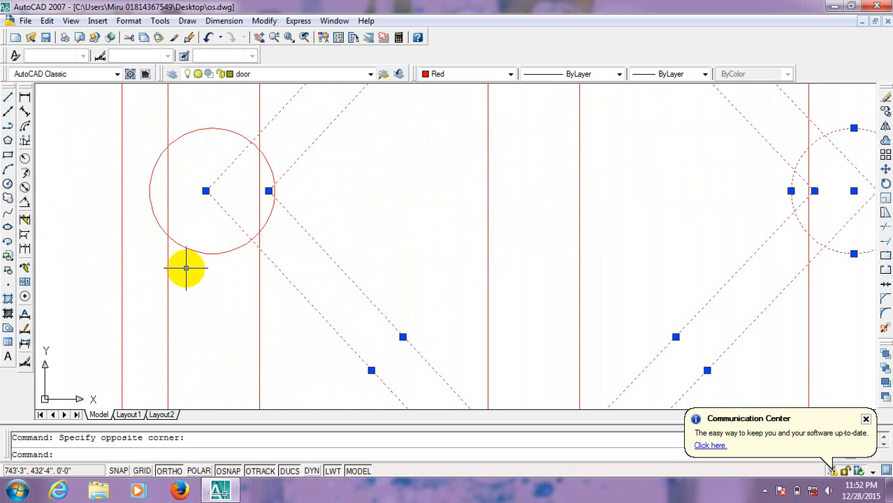
{"action": "key", "text": "Return"}
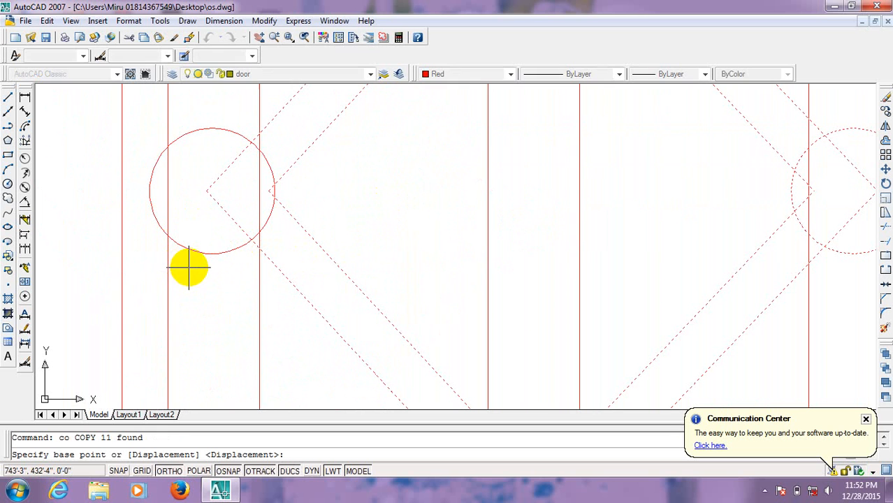
{"action": "left_click", "coordinate": [209, 191]}
{"action": "scroll", "coordinate": [245, 203], "scroll_direction": "down", "scroll_amount": 3}
{"action": "scroll", "coordinate": [378, 192], "scroll_direction": "up", "scroll_amount": 5}
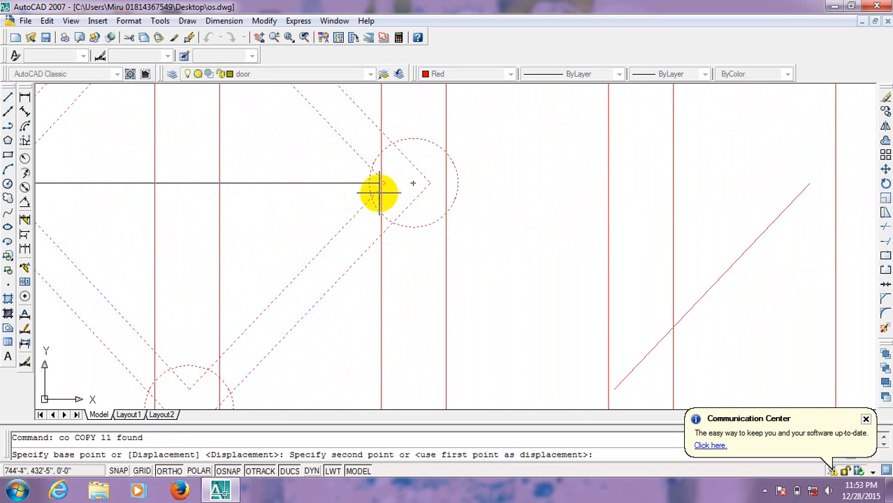
{"action": "left_click", "coordinate": [441, 172]}
{"action": "scroll", "coordinate": [390, 192], "scroll_direction": "down", "scroll_amount": 3}
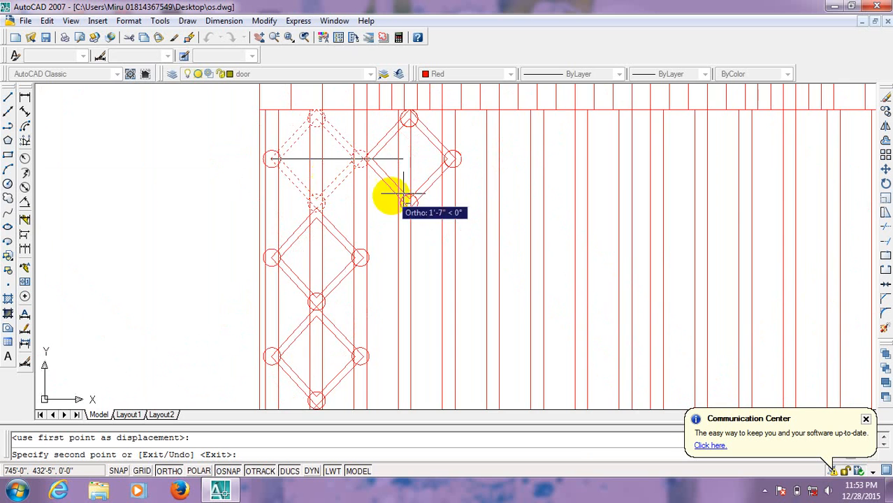
Step: Place five more diamond copies tip to tip along the gate's top edge up to its right side and end the copying
{"action": "scroll", "coordinate": [440, 152], "scroll_direction": "up", "scroll_amount": 3}
{"action": "left_click", "coordinate": [388, 159]}
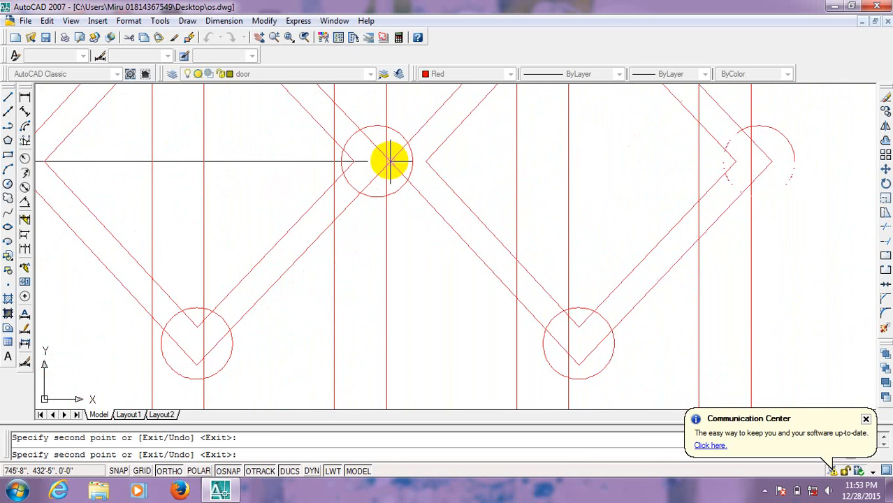
{"action": "scroll", "coordinate": [389, 159], "scroll_direction": "down", "scroll_amount": 3}
{"action": "scroll", "coordinate": [474, 183], "scroll_direction": "up", "scroll_amount": 3}
{"action": "left_click", "coordinate": [518, 175]}
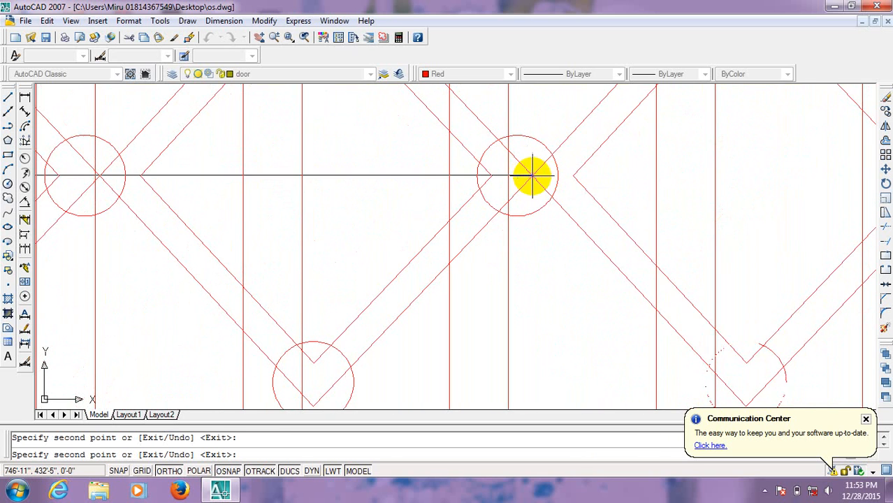
{"action": "scroll", "coordinate": [581, 206], "scroll_direction": "down", "scroll_amount": 3}
{"action": "scroll", "coordinate": [414, 211], "scroll_direction": "up", "scroll_amount": 3}
{"action": "scroll", "coordinate": [414, 212], "scroll_direction": "up", "scroll_amount": 3}
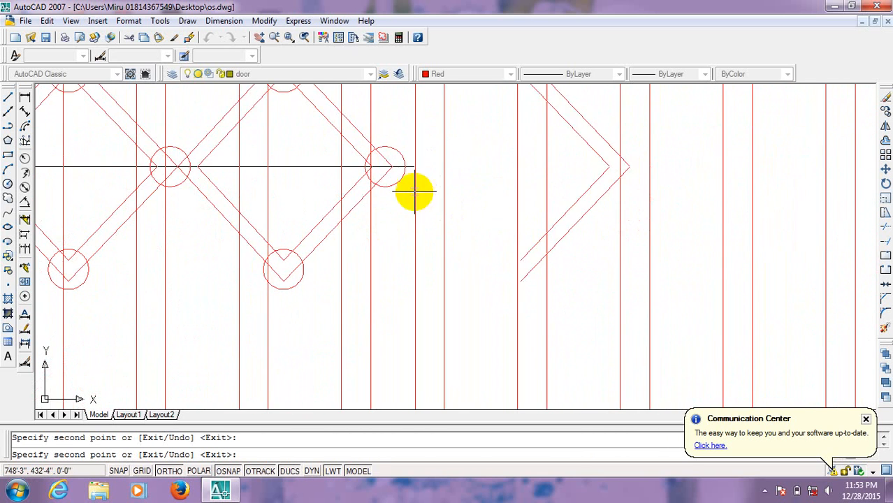
{"action": "left_click", "coordinate": [389, 166]}
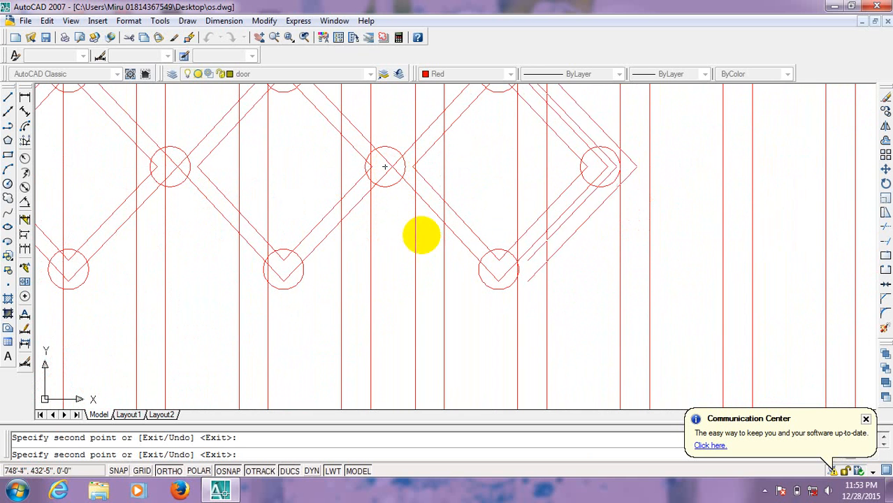
{"action": "left_click", "coordinate": [607, 168]}
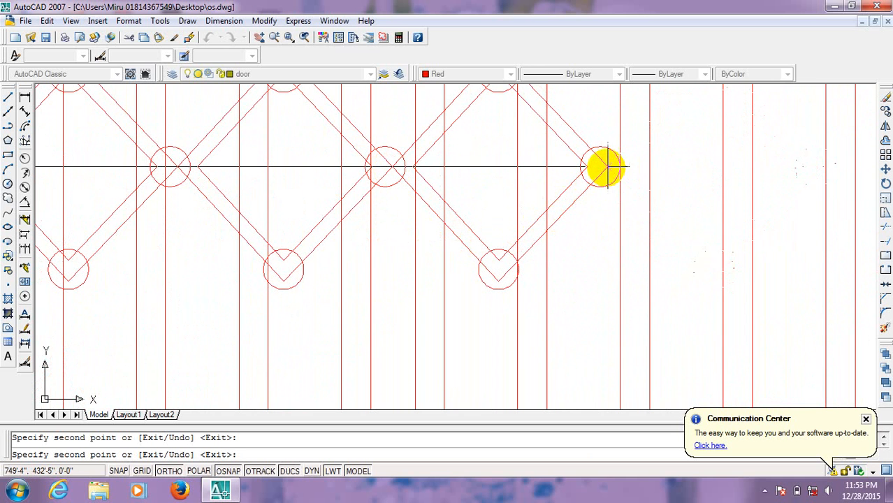
{"action": "mouse_move", "coordinate": [673, 192]}
{"action": "middle_mouse_down"}
{"action": "mouse_move", "coordinate": [406, 223]}
{"action": "mouse_move", "coordinate": [282, 260]}
{"action": "middle_mouse_up"}
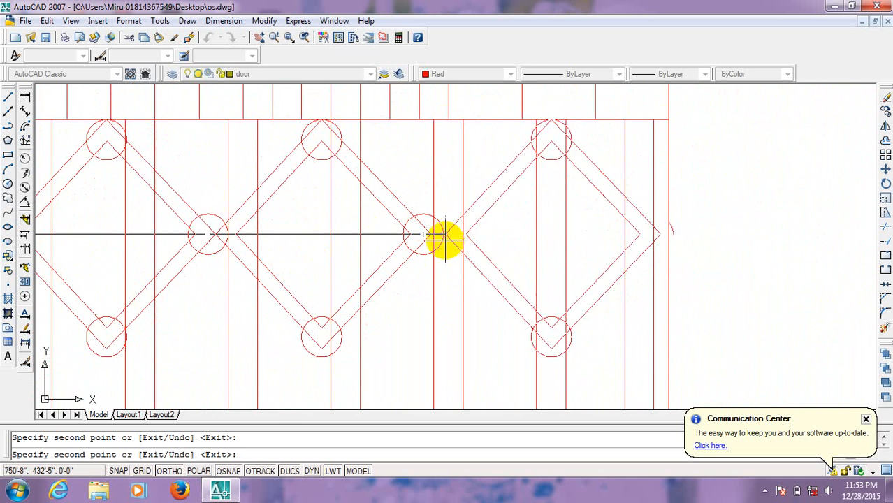
{"action": "left_click", "coordinate": [429, 235]}
{"action": "right_click", "coordinate": [479, 218]}
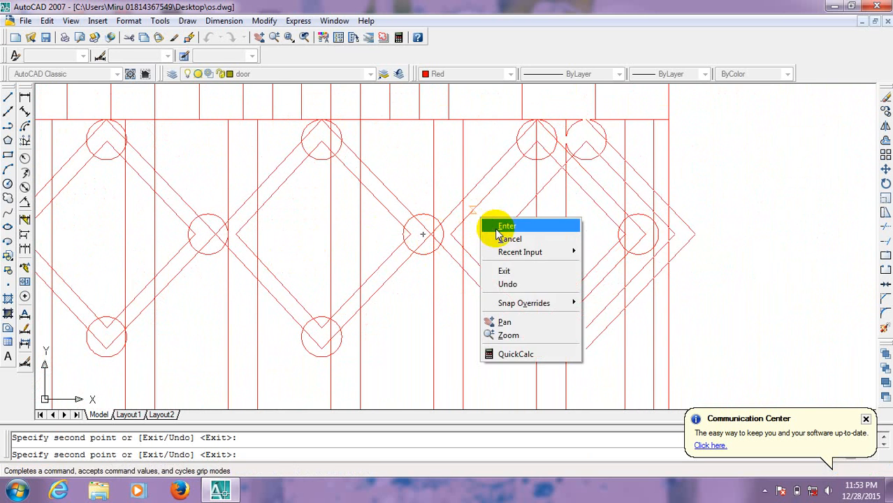
{"action": "left_click", "coordinate": [506, 225]}
{"action": "scroll", "coordinate": [514, 235], "scroll_direction": "down", "scroll_amount": 3}
{"action": "scroll", "coordinate": [514, 249], "scroll_direction": "up", "scroll_amount": 6}
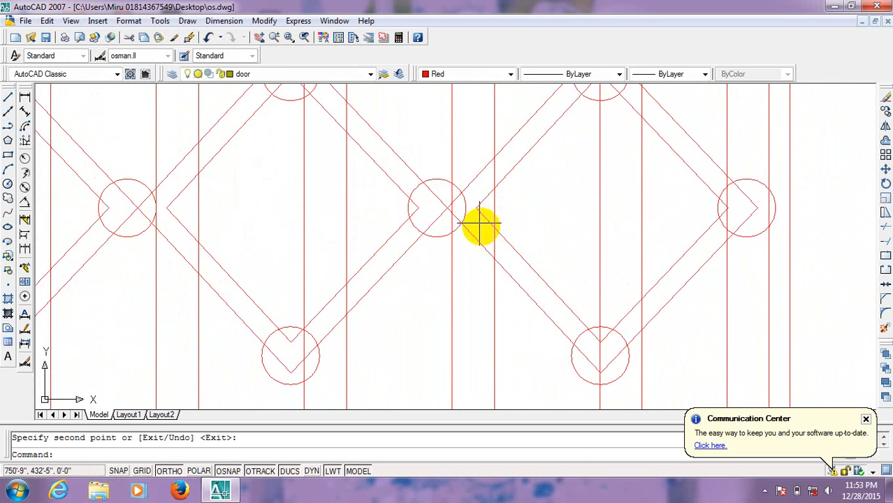
{"action": "left_click", "coordinate": [423, 142]}
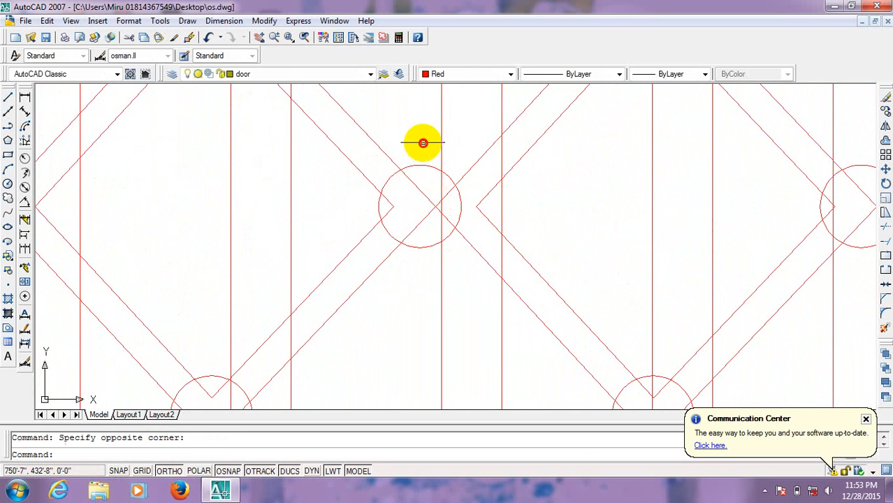
{"action": "scroll", "coordinate": [443, 196], "scroll_direction": "down", "scroll_amount": 5}
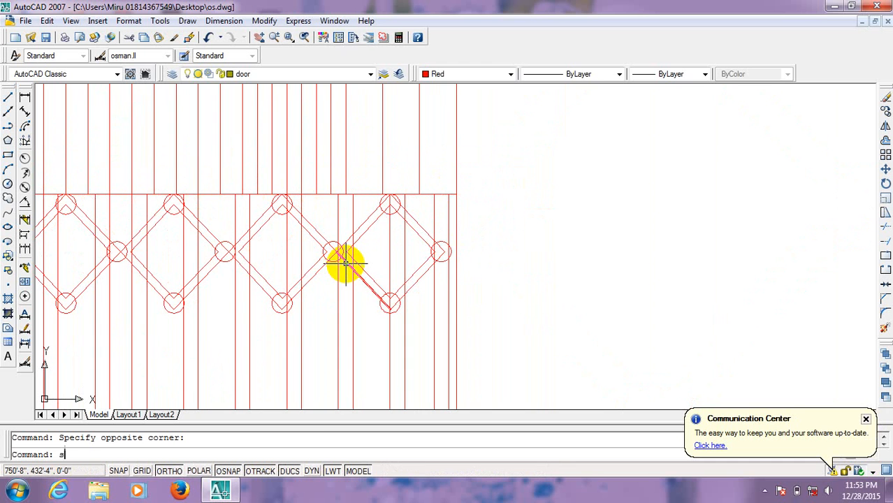
{"action": "type", "text": "s"}
{"action": "key", "text": "Return"}
{"action": "scroll", "coordinate": [355, 265], "scroll_direction": "up", "scroll_amount": 3}
{"action": "left_click", "coordinate": [368, 236]}
{"action": "left_click", "coordinate": [255, 286]}
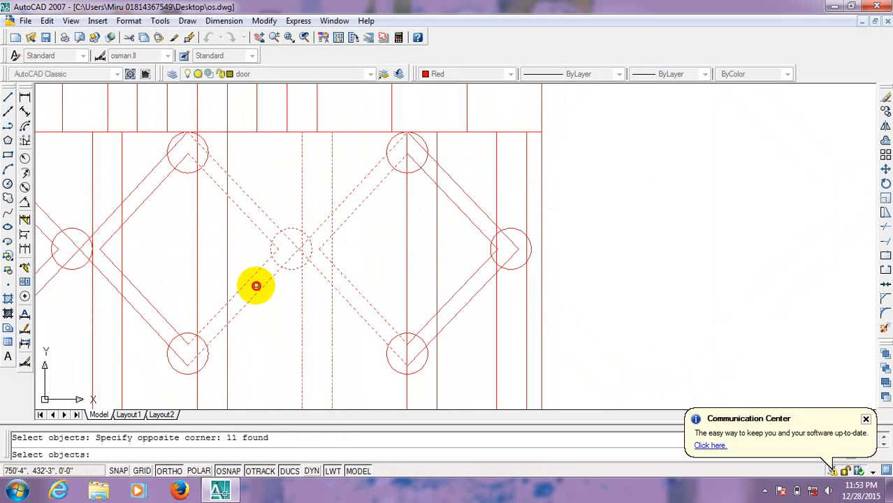
{"action": "key", "text": "Escape"}
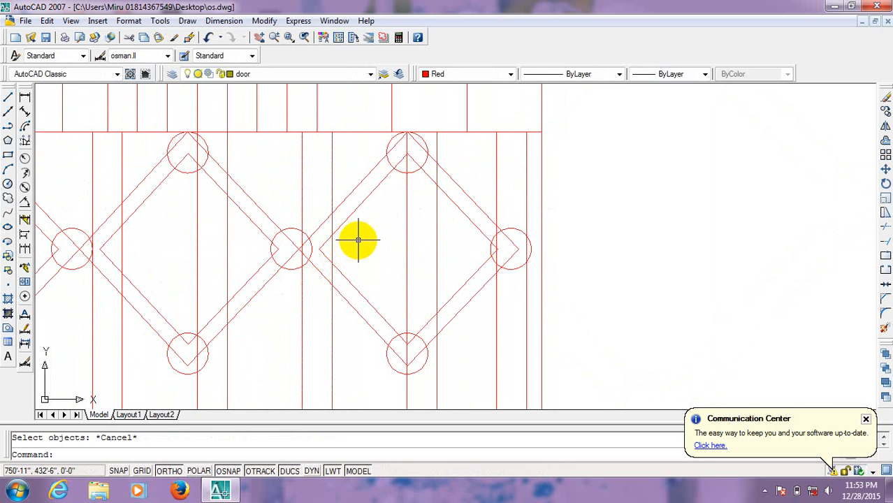
Step: Stretch the joint between the last two diamonds right to the last diamond's inner left corner, leaving the two vertical bars out
{"action": "type", "text": "s"}
{"action": "key", "text": "Return"}
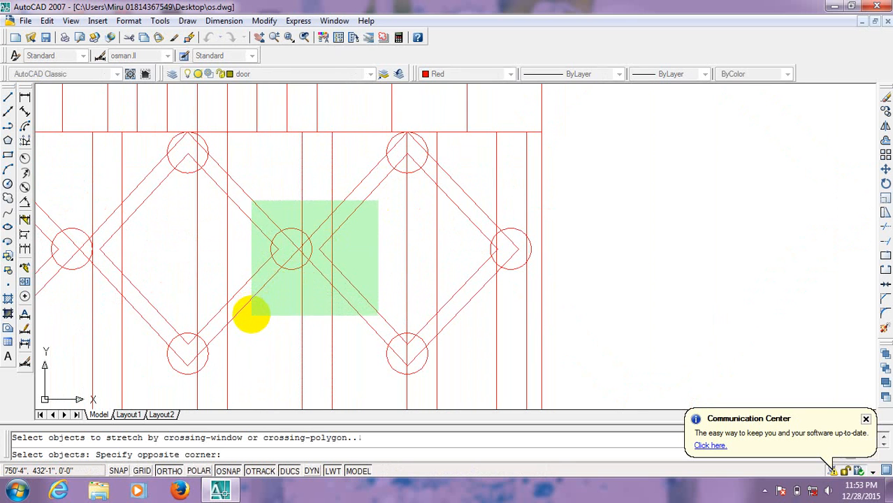
{"action": "left_click", "coordinate": [251, 327]}
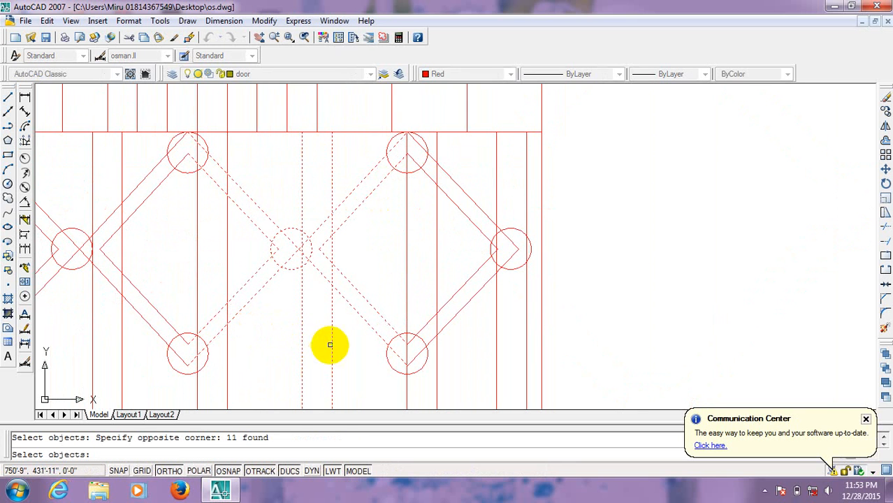
{"action": "left_click", "coordinate": [357, 334], "text": "shift"}
{"action": "left_click", "coordinate": [263, 381], "text": "shift"}
{"action": "key", "text": "Return"}
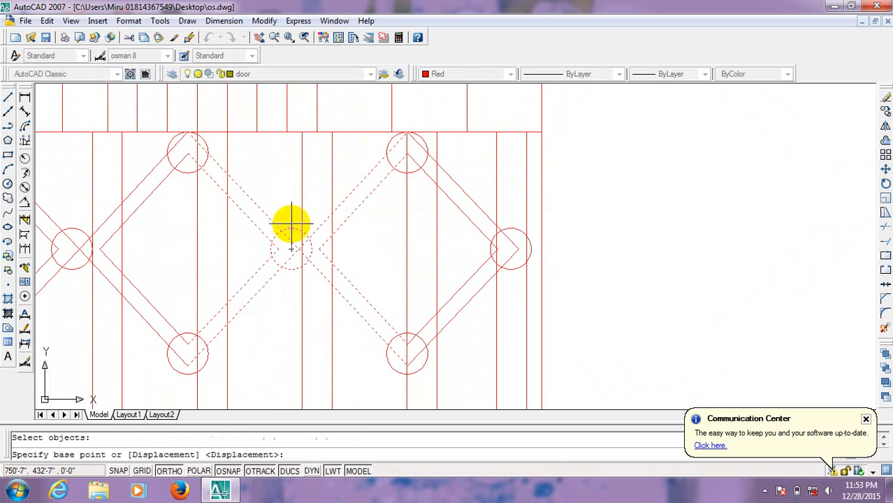
{"action": "left_click", "coordinate": [299, 248]}
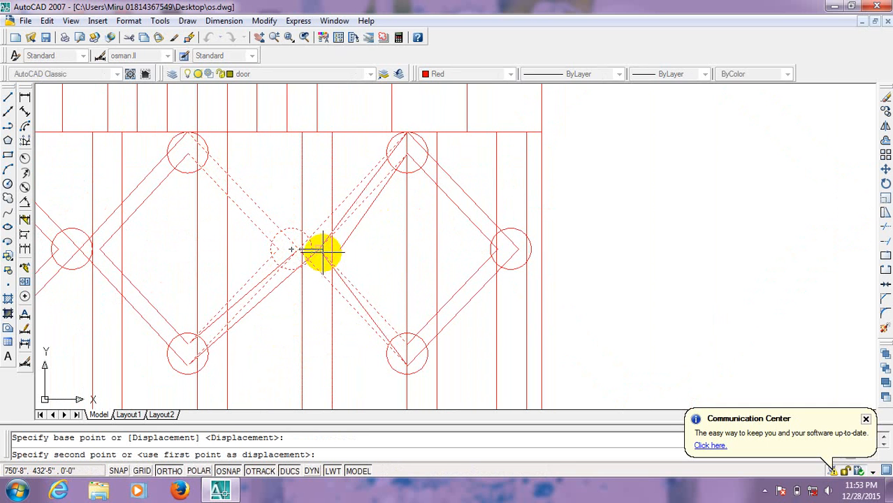
{"action": "left_click", "coordinate": [320, 250]}
{"action": "scroll", "coordinate": [388, 303], "scroll_direction": "down", "scroll_amount": 5}
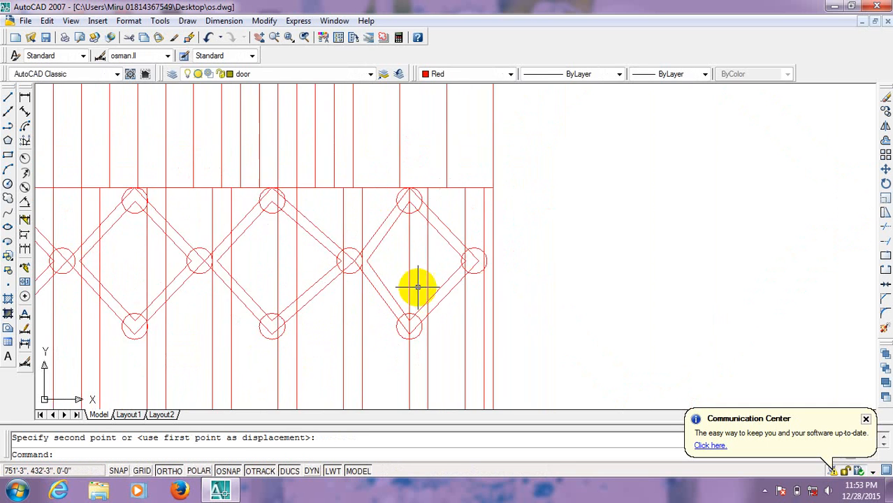
{"action": "scroll", "coordinate": [350, 289], "scroll_direction": "up", "scroll_amount": 4}
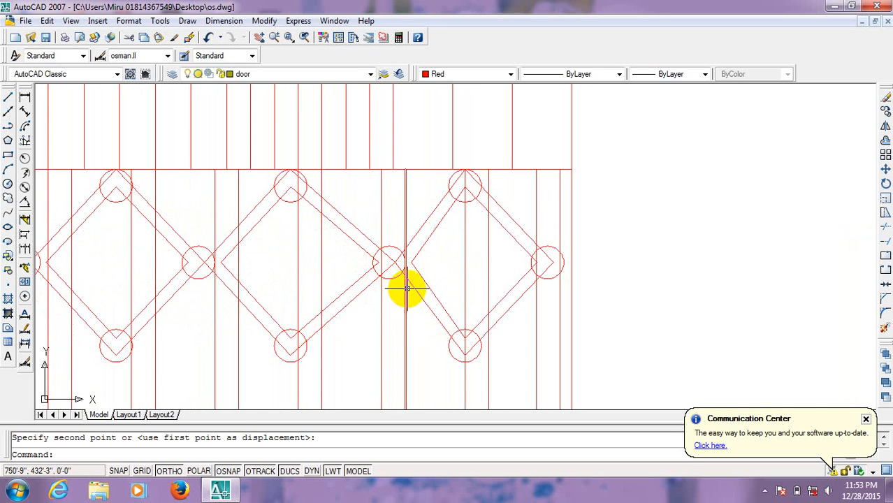
{"action": "scroll", "coordinate": [420, 315], "scroll_direction": "down", "scroll_amount": 5}
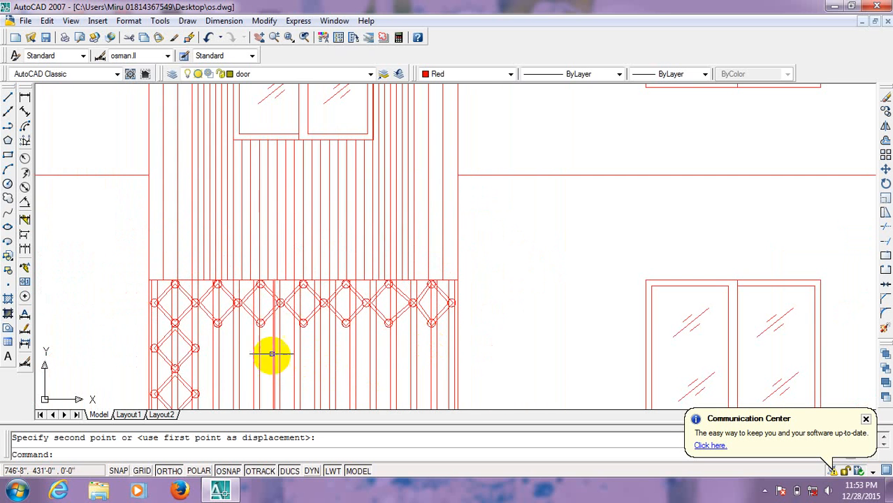
{"action": "scroll", "coordinate": [271, 355], "scroll_direction": "up", "scroll_amount": 6}
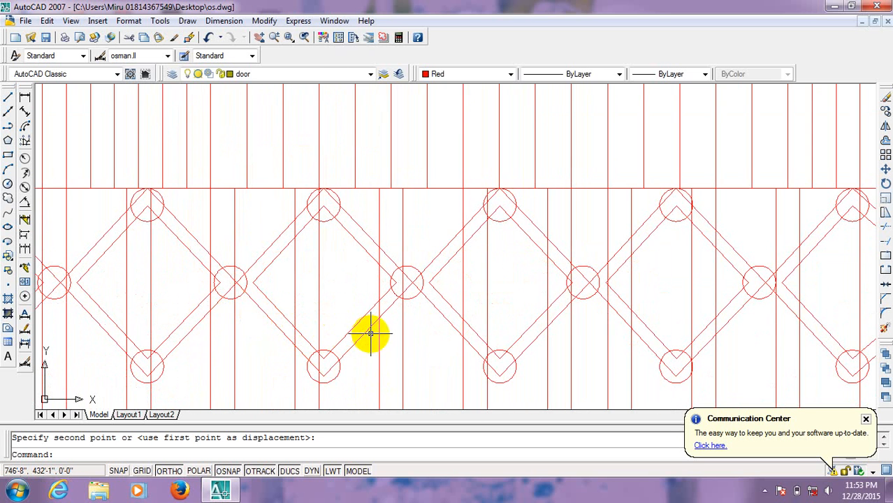
{"action": "scroll", "coordinate": [369, 333], "scroll_direction": "down", "scroll_amount": 3}
{"action": "scroll", "coordinate": [343, 372], "scroll_direction": "up", "scroll_amount": 1}
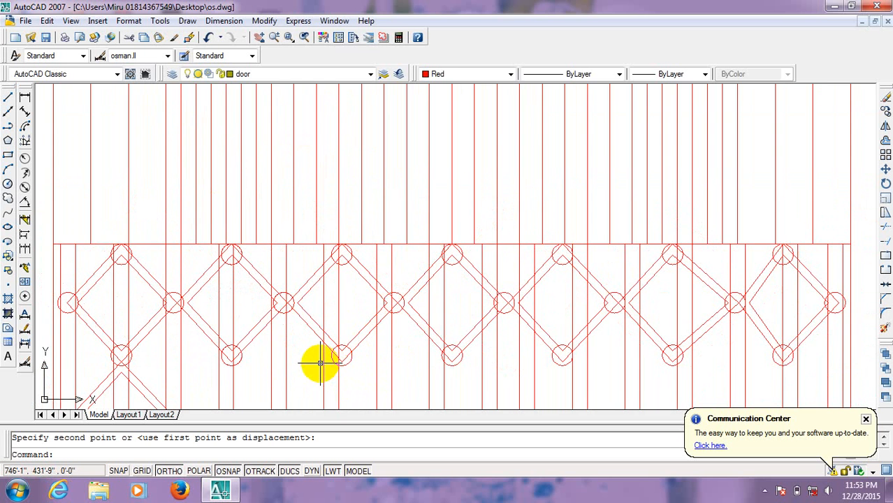
Step: Undo the stretch of the joint between the last two diamonds of the row
{"action": "key", "text": "ctrl+z"}
{"action": "key", "text": "ctrl+z"}
{"action": "key", "text": "ctrl+z"}
{"action": "key", "text": "ctrl+z"}
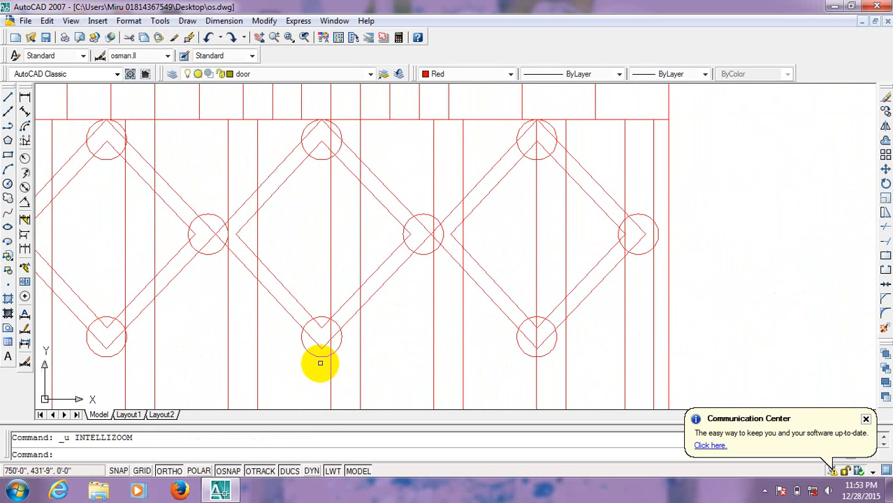
Step: Undo the horizontal diamond copies, the deletion of the short line in the right circle, and the downward stack of diamonds
{"action": "key", "text": "ctrl+z"}
{"action": "key", "text": "ctrl+z"}
{"action": "key", "text": "ctrl+z"}
{"action": "key", "text": "ctrl+z"}
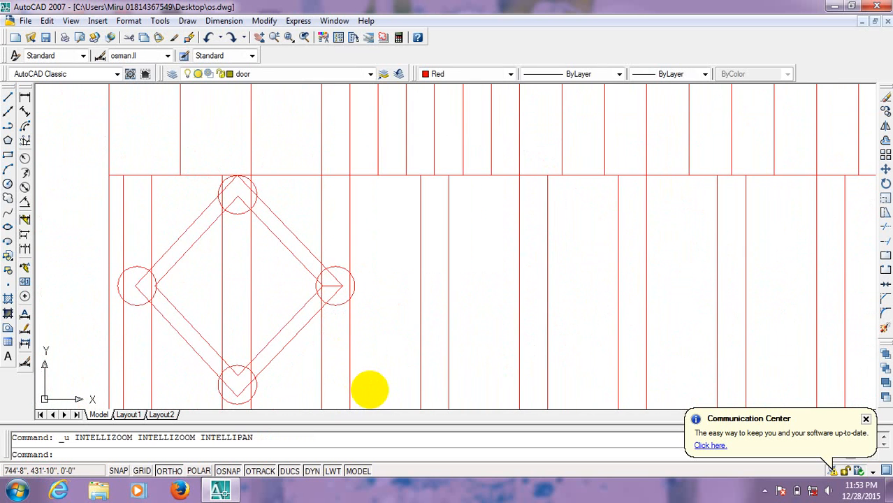